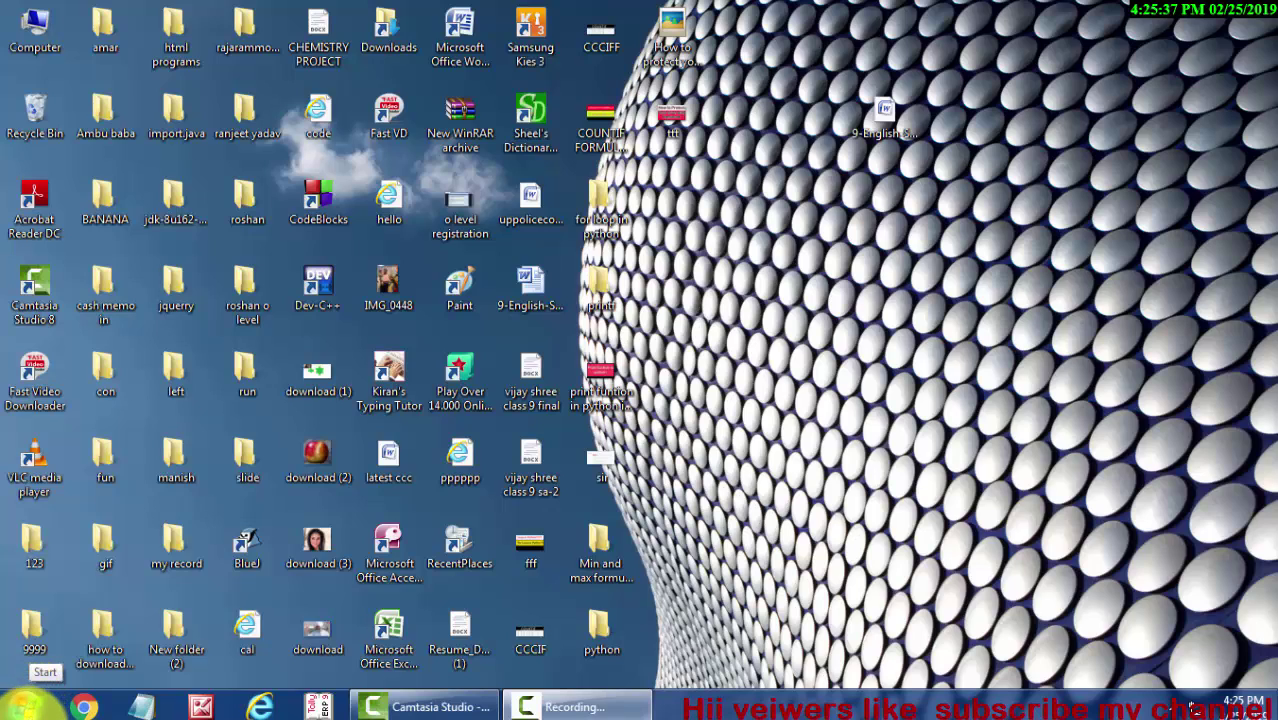
# Launch Microsoft Office Excel 2007 from the Start menu to get blank workbook Book1
pyautogui.click(28, 708)
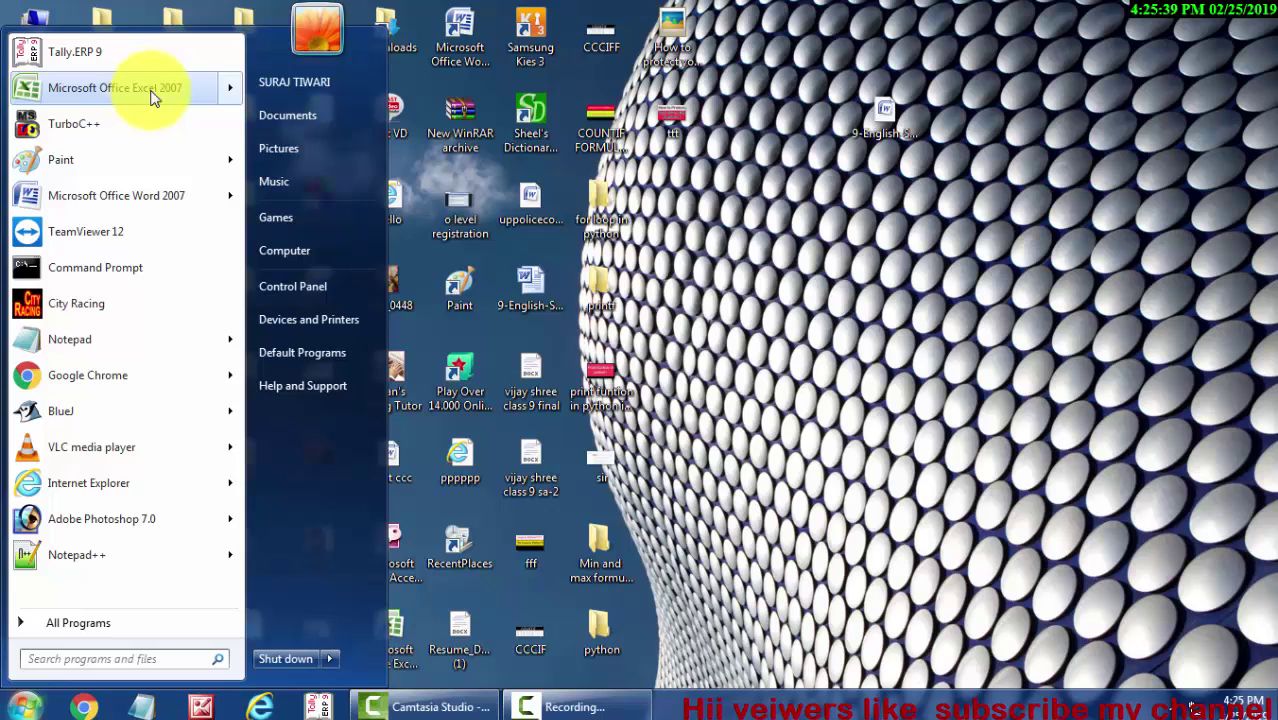
pyautogui.click(1003, 527)
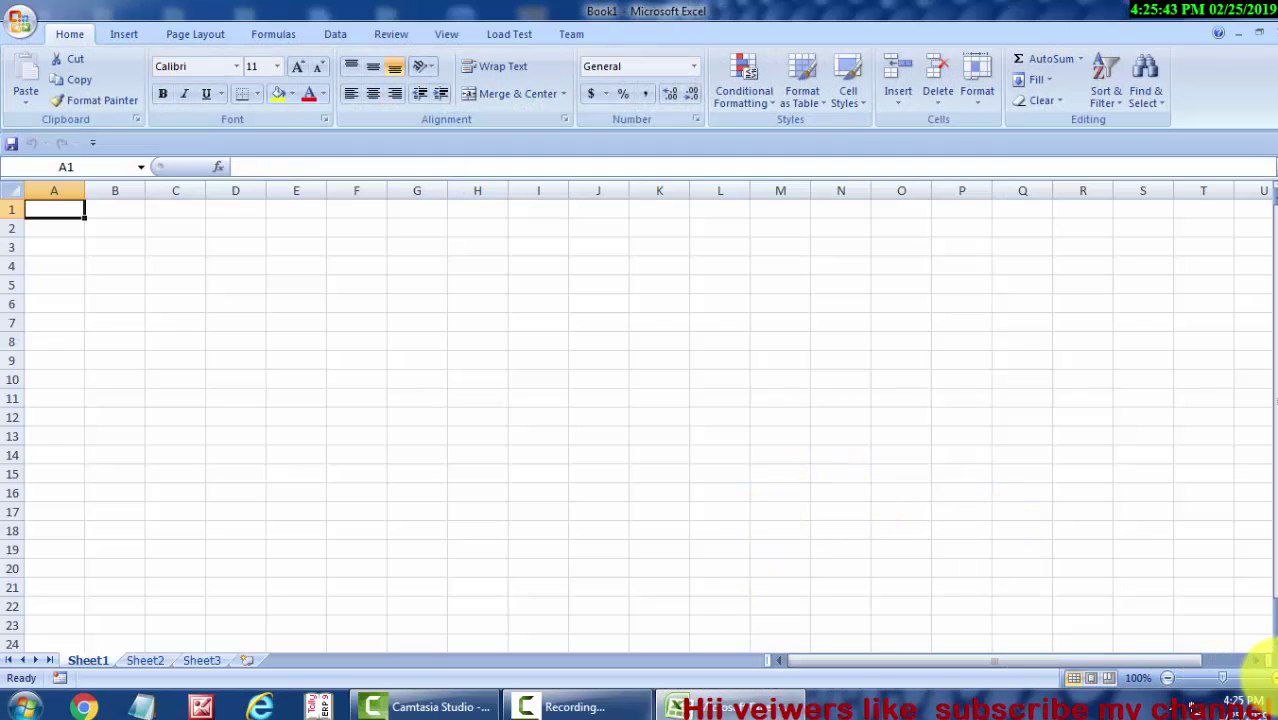
# Zoom the sheet to 120%, merge and centre A1:C2, and enter the header ROUND
pyautogui.click(1266, 678)
pyautogui.click(1266, 678)
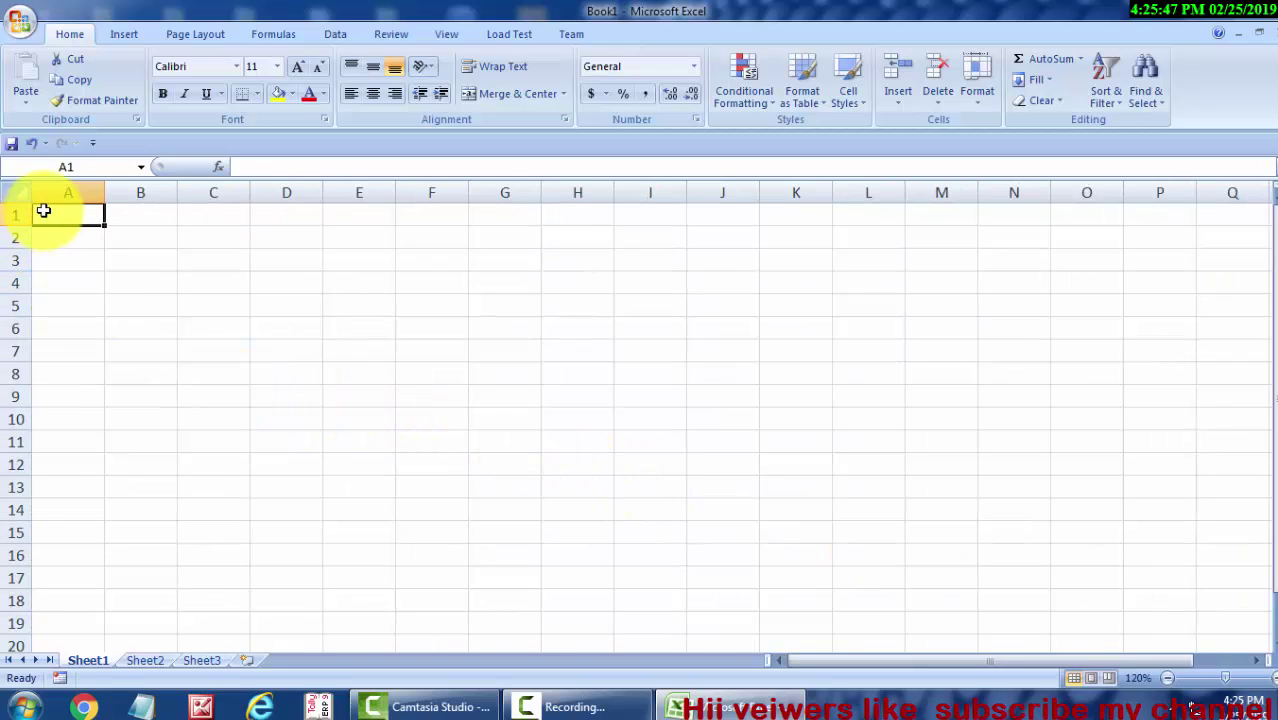
pyautogui.moveTo(60, 214); pyautogui.dragTo(166, 230)
pyautogui.click(166, 230)
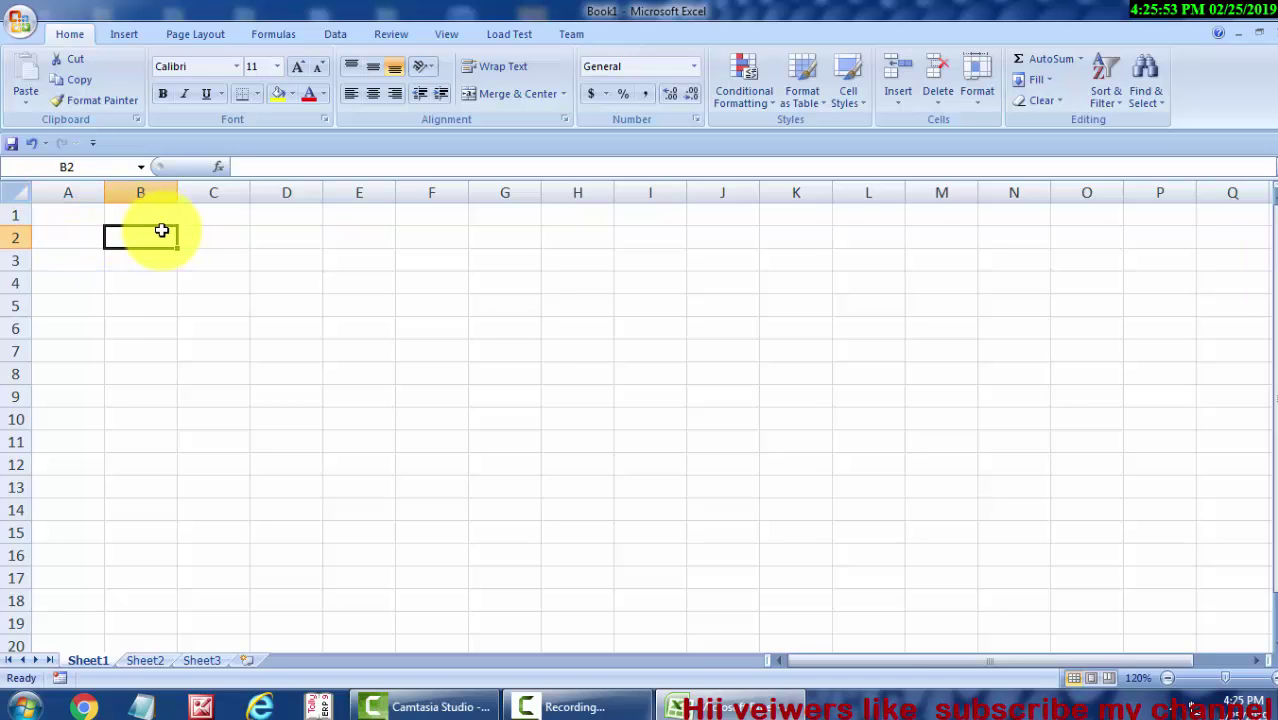
pyautogui.moveTo(57, 214)
pyautogui.mouseDown()
pyautogui.moveTo(165, 216)
pyautogui.moveTo(190, 230)
pyautogui.mouseUp()
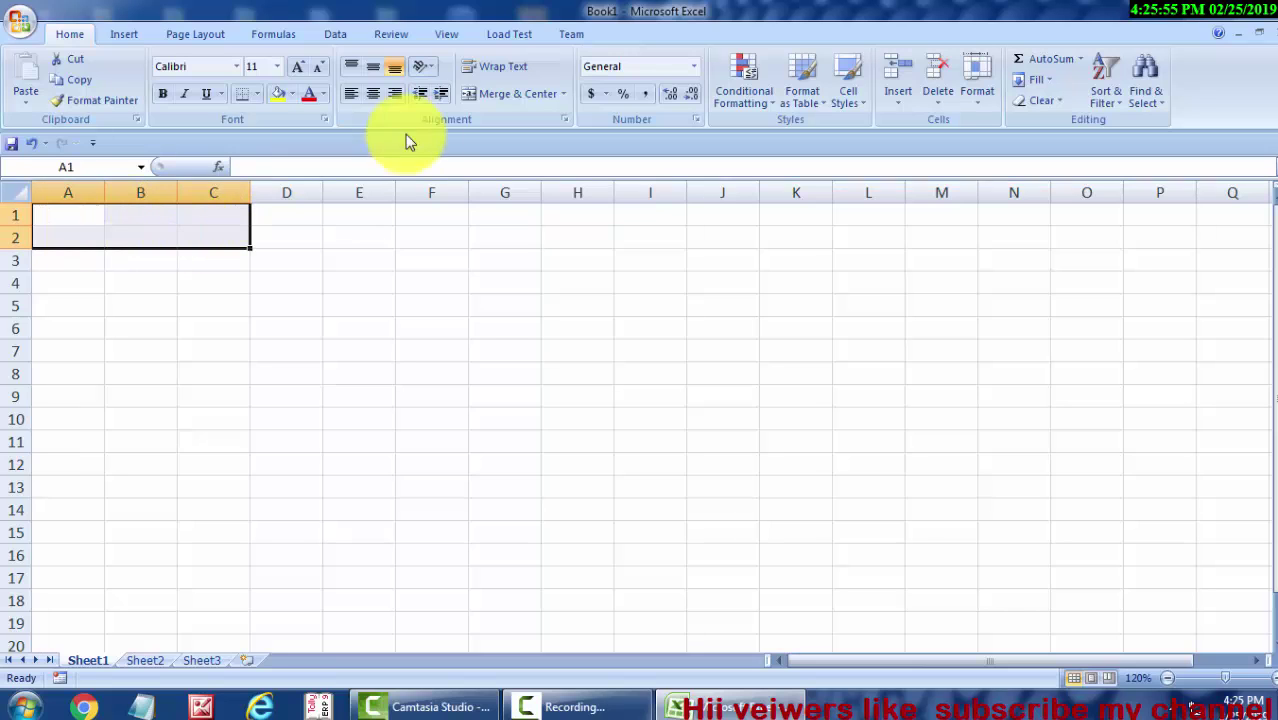
pyautogui.click(502, 97)
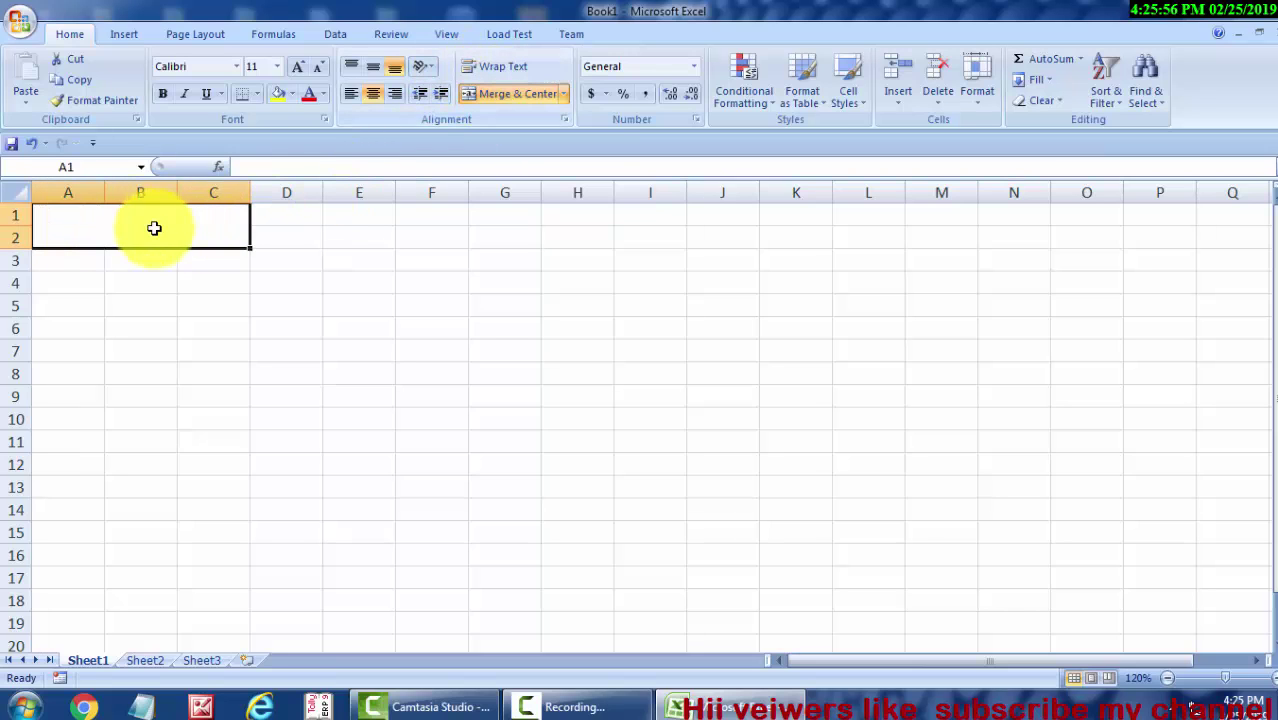
pyautogui.doubleClick(63, 216)
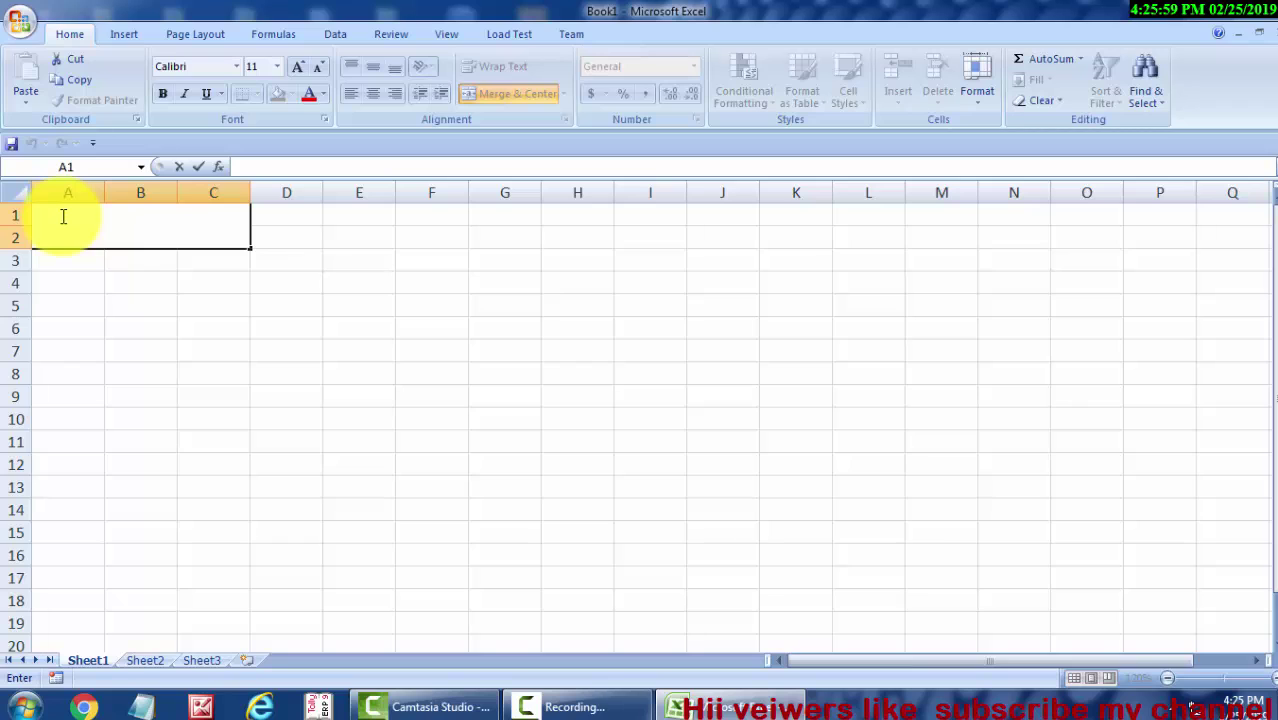
pyautogui.write('ROUN')
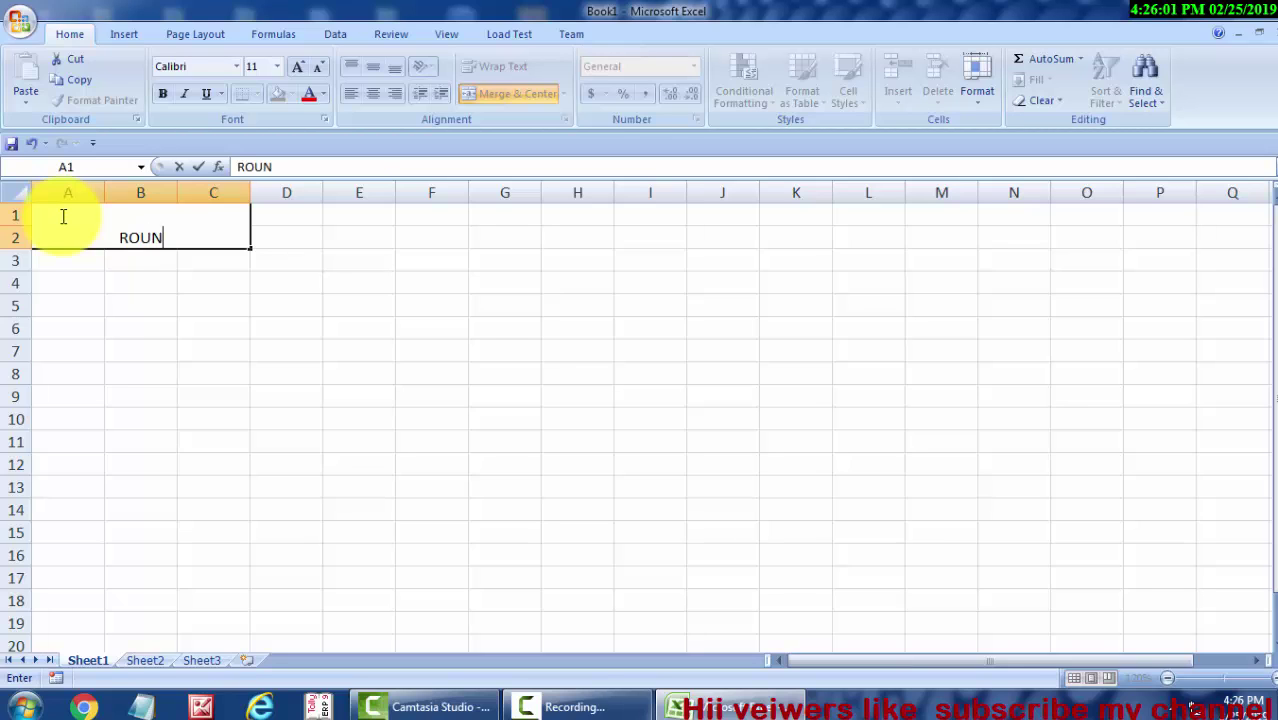
pyautogui.write('D')
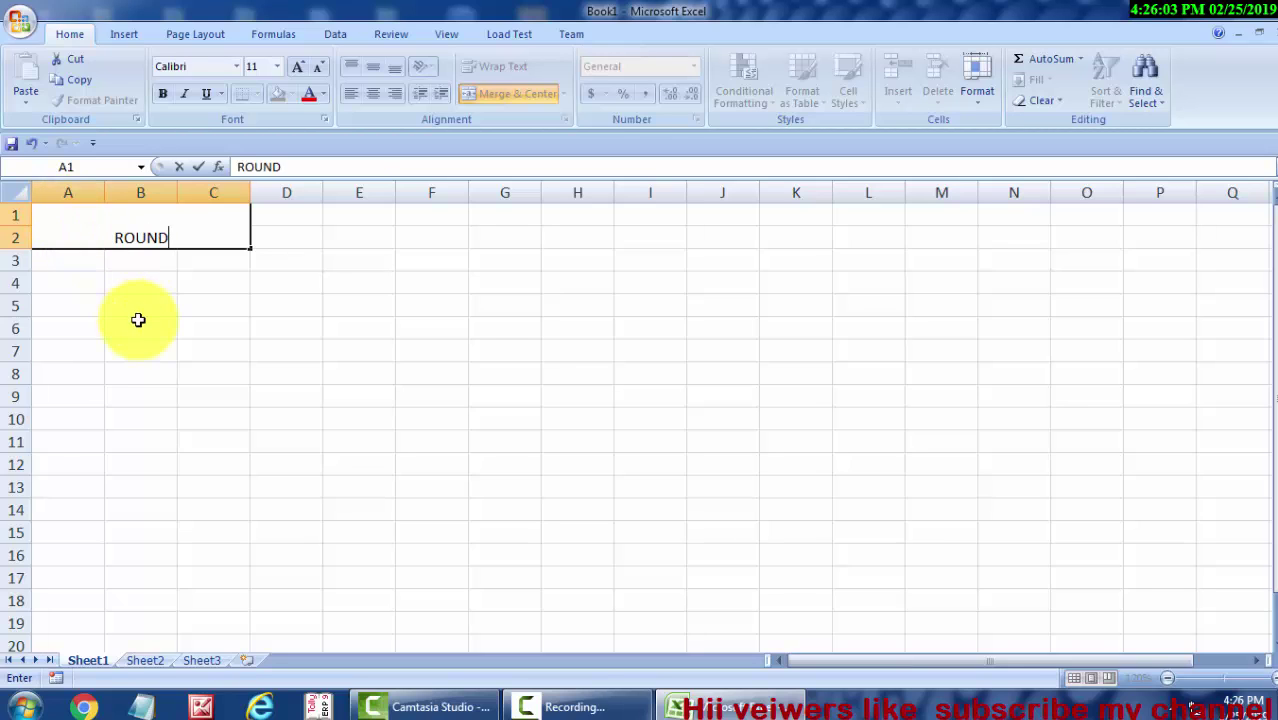
pyautogui.click(137, 322)
pyautogui.click(137, 214)
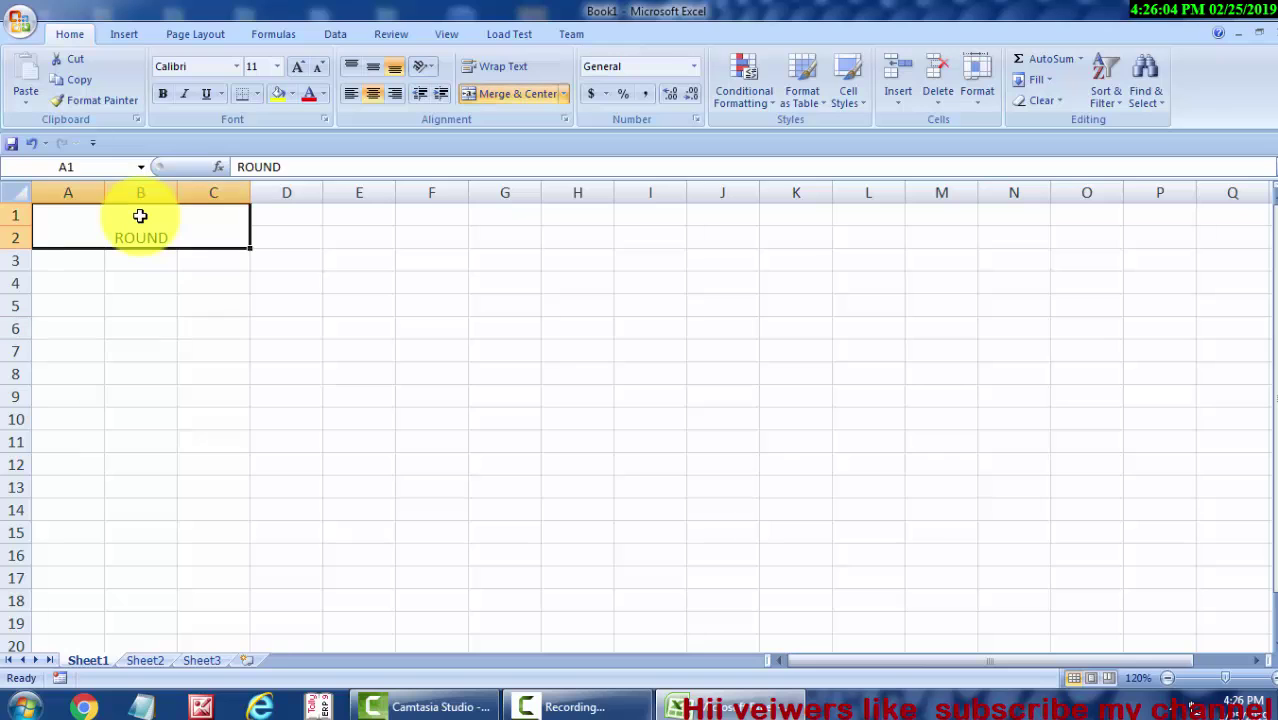
# Format the ROUND header with black fill, white text and 18-point font size
pyautogui.click(291, 94)
pyautogui.click(291, 136)
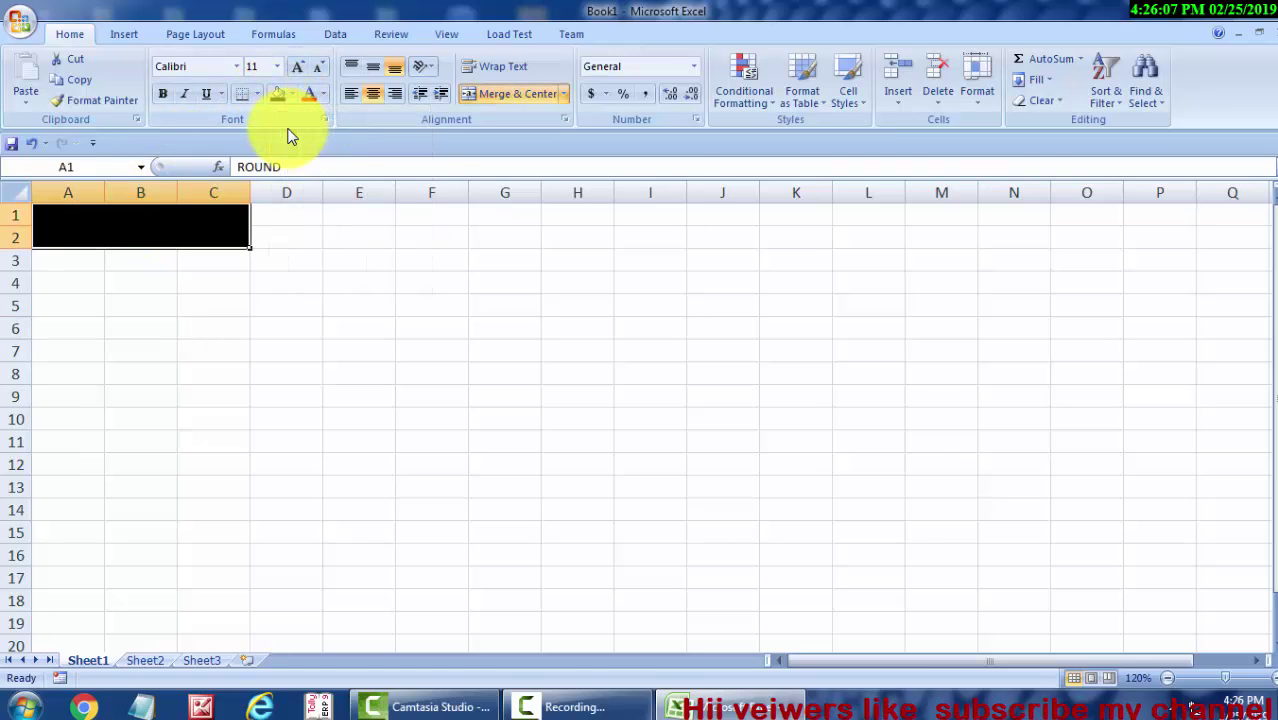
pyautogui.click(323, 94)
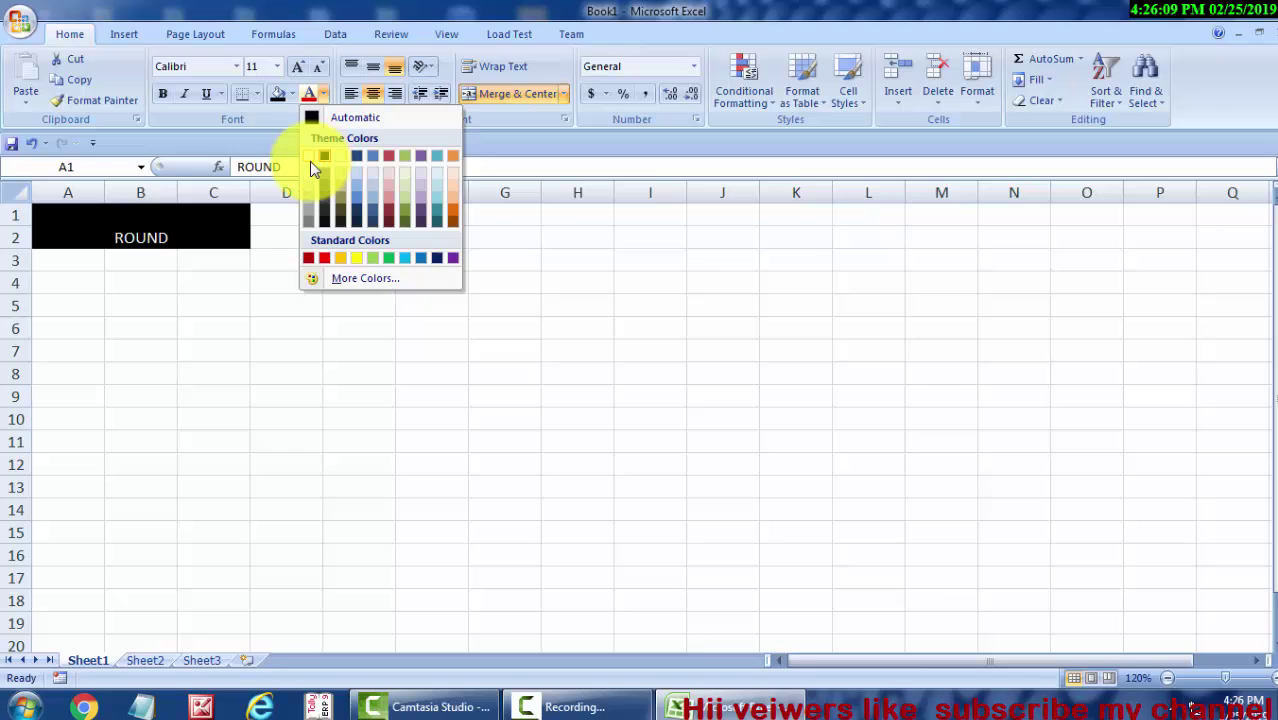
pyautogui.click(310, 158)
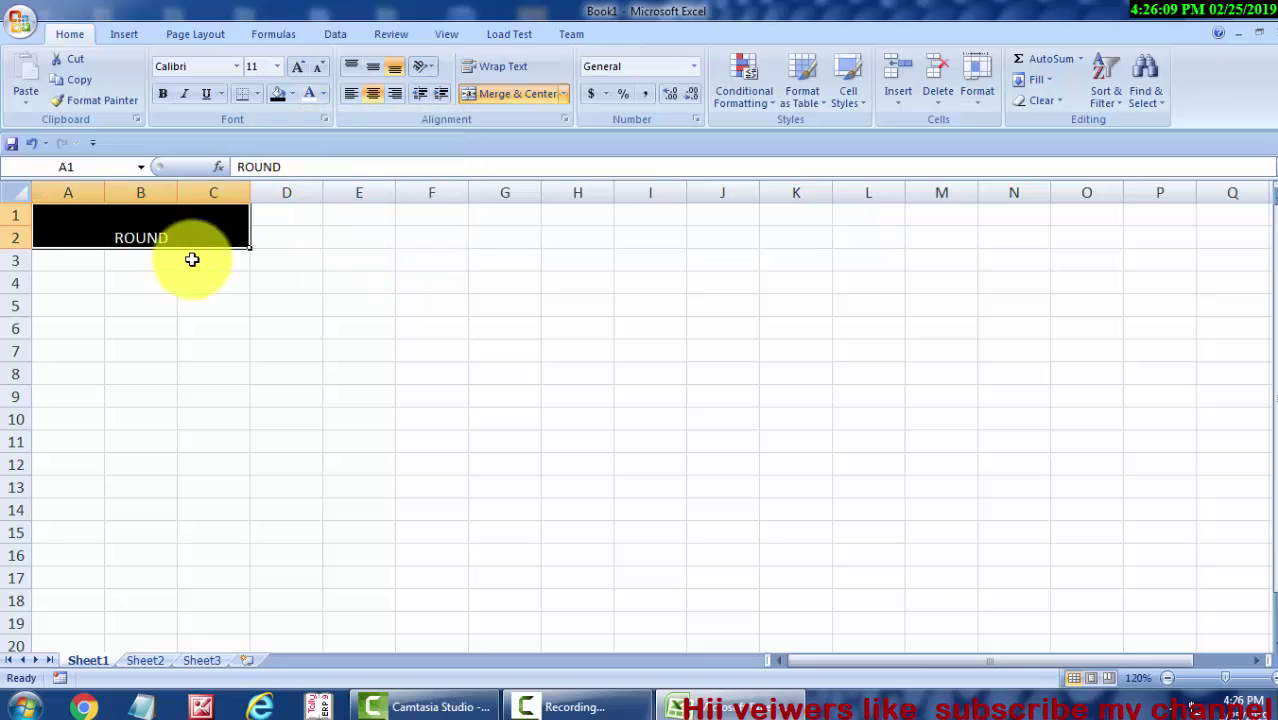
pyautogui.click(299, 68)
pyautogui.click(300, 70)
pyautogui.click(305, 70)
pyautogui.click(305, 70)
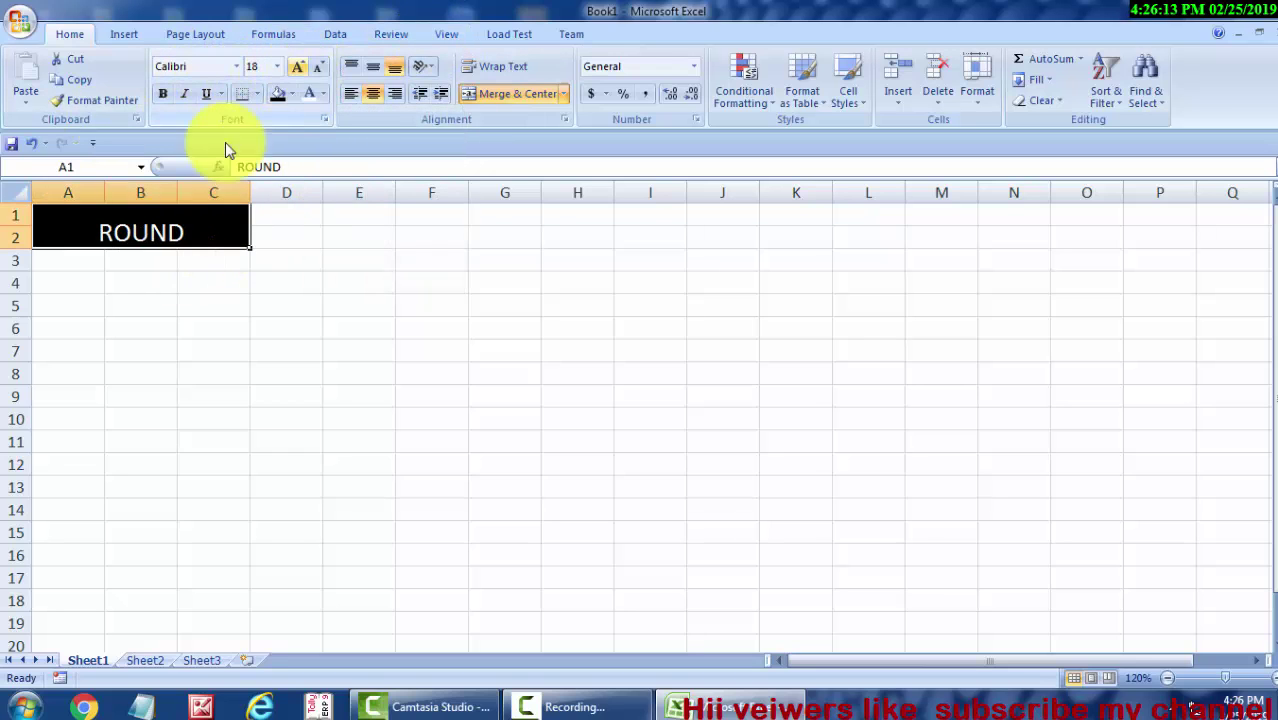
pyautogui.click(113, 261)
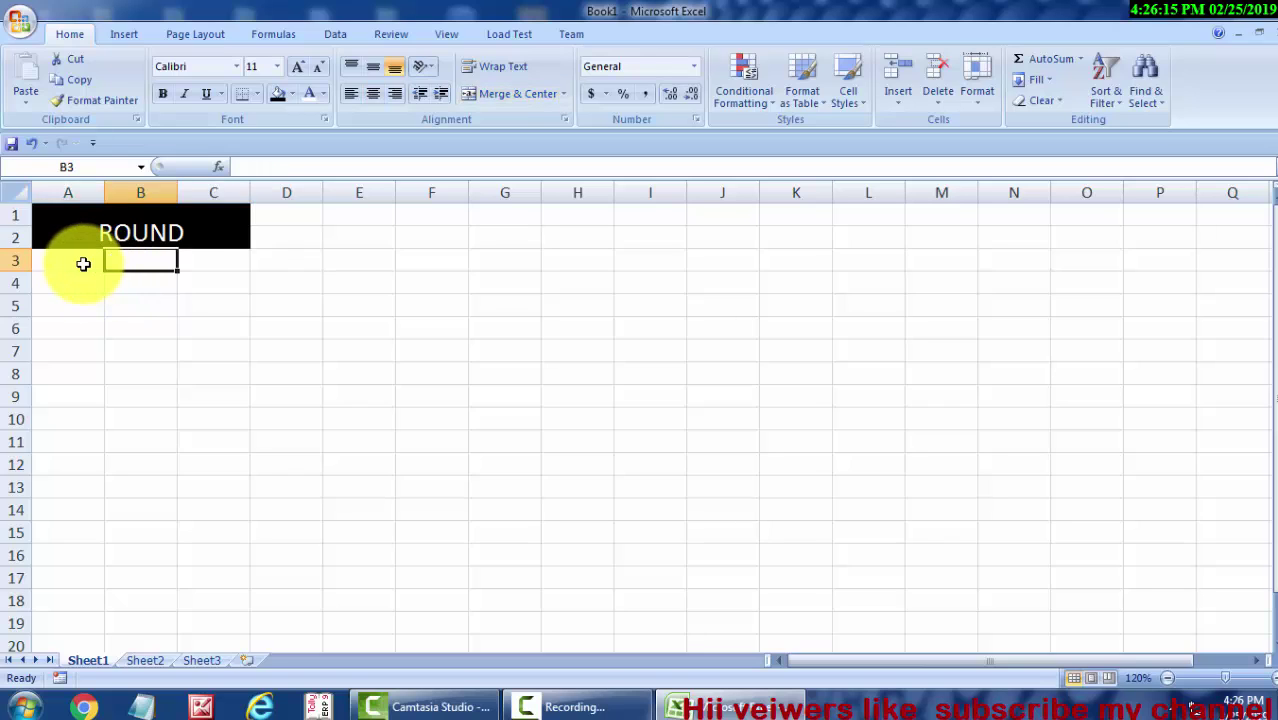
# Type 7.5 in A3, 7.99 in B3, 5.49 in C3 and 9.99 in D3
pyautogui.click(83, 263)
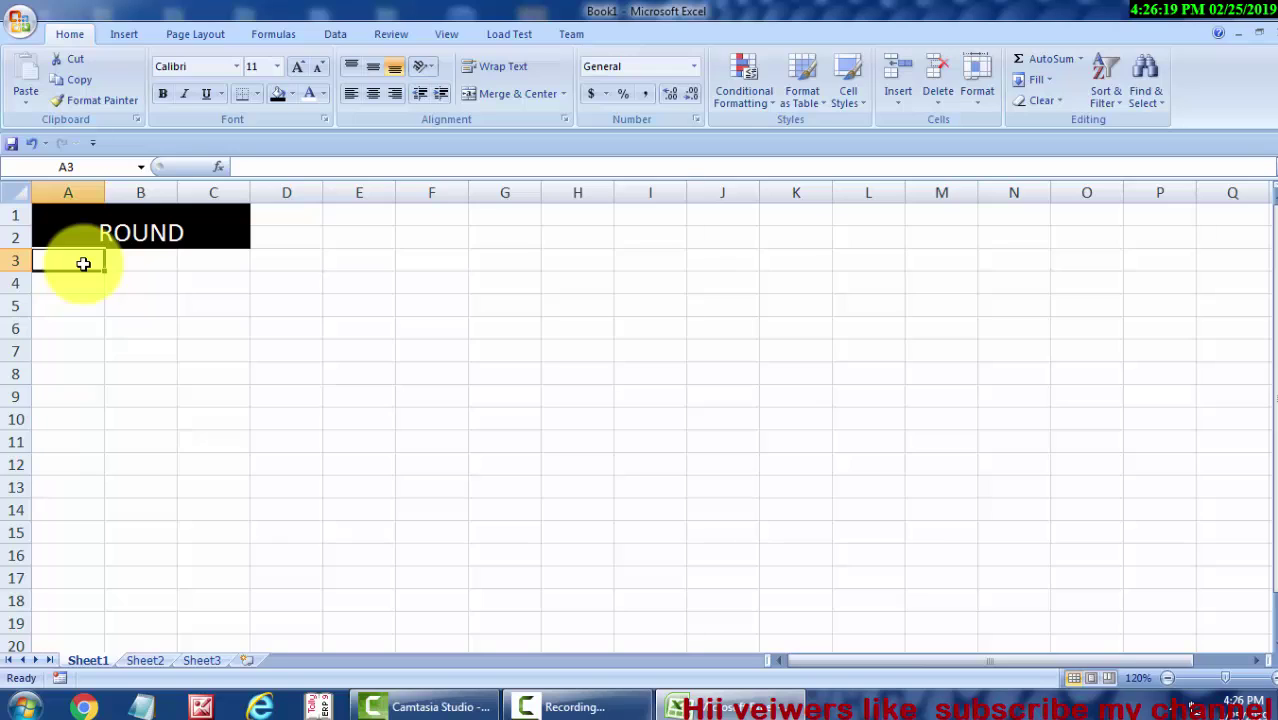
pyautogui.write('7')
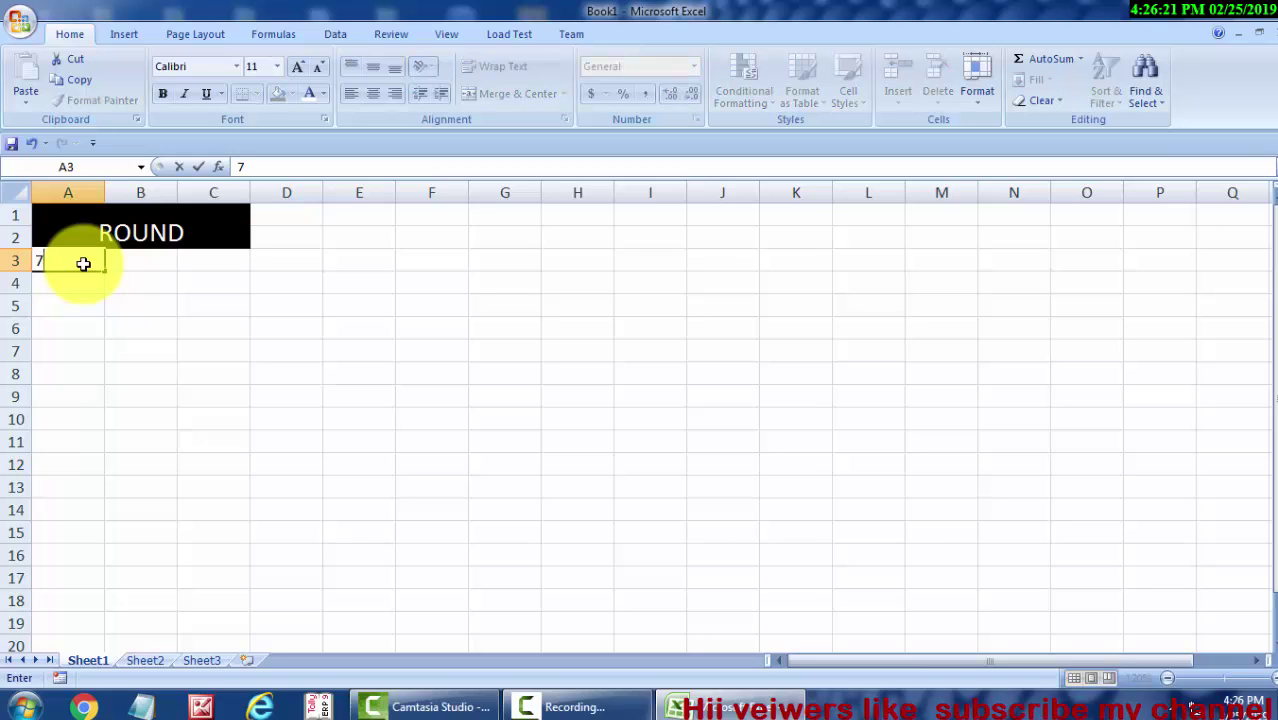
pyautogui.write('.5')
pyautogui.click(146, 259)
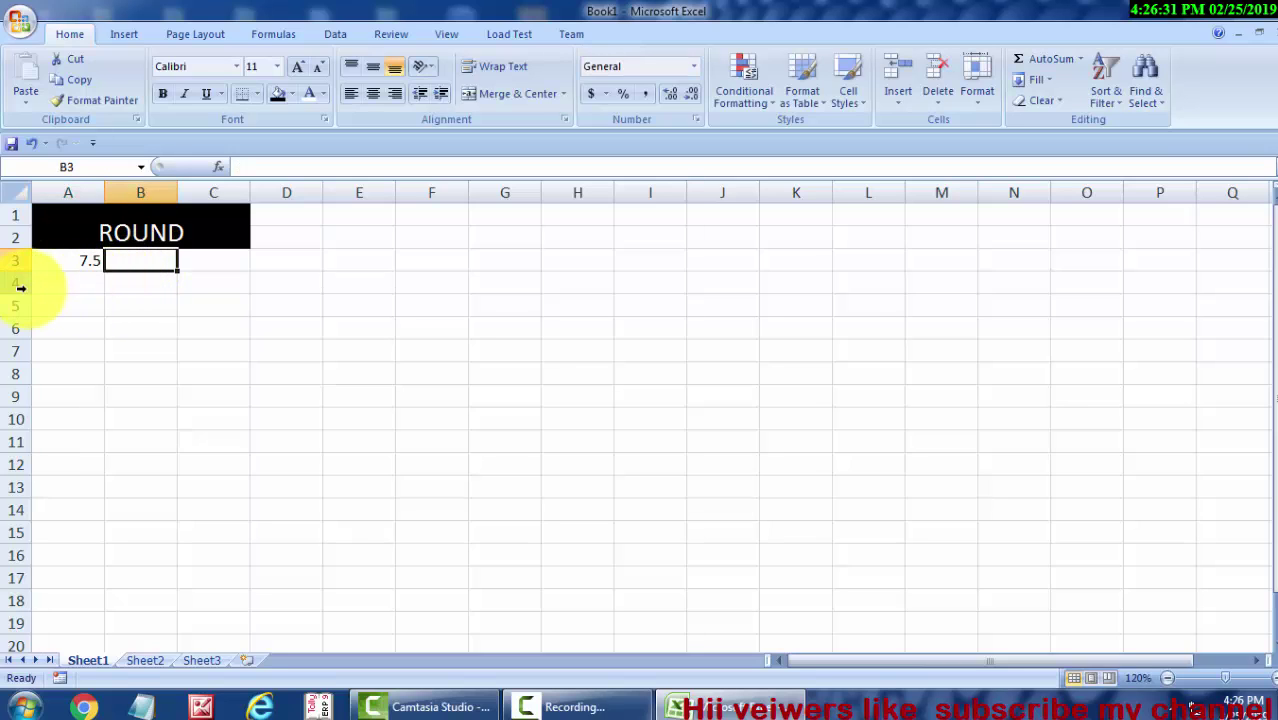
pyautogui.write('7')
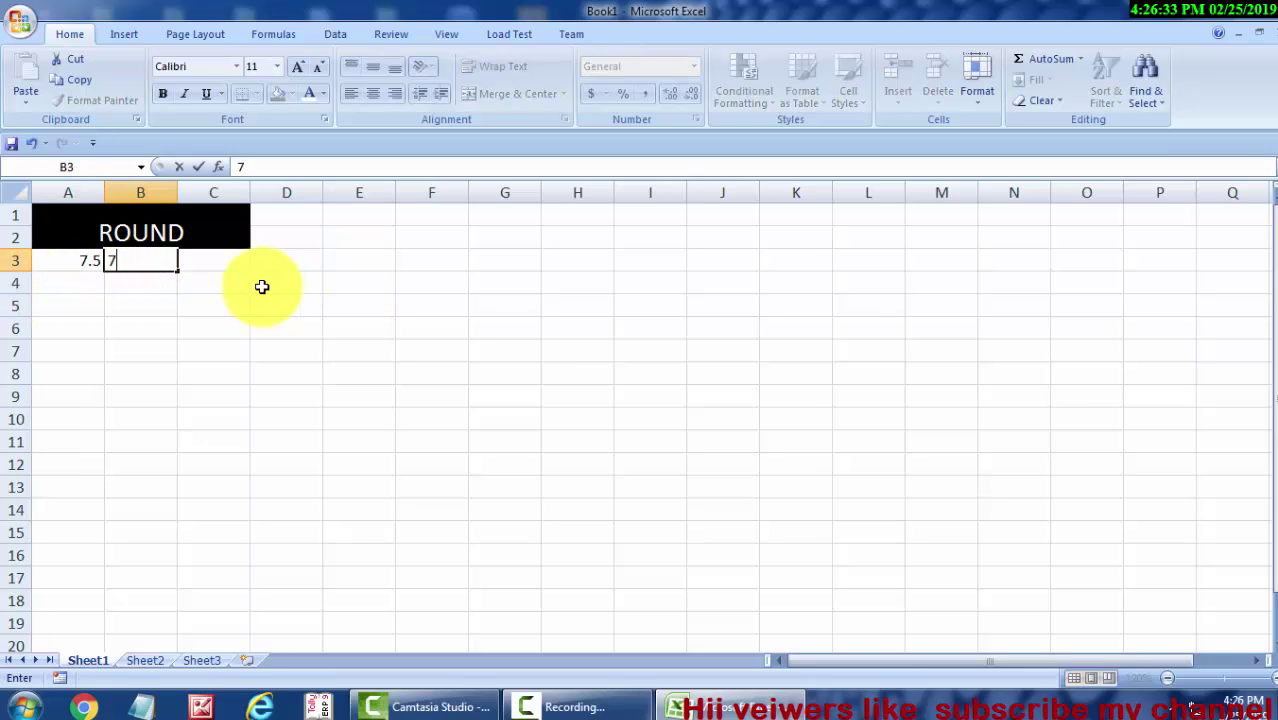
pyautogui.write('.')
pyautogui.write('99')
pyautogui.click(208, 260)
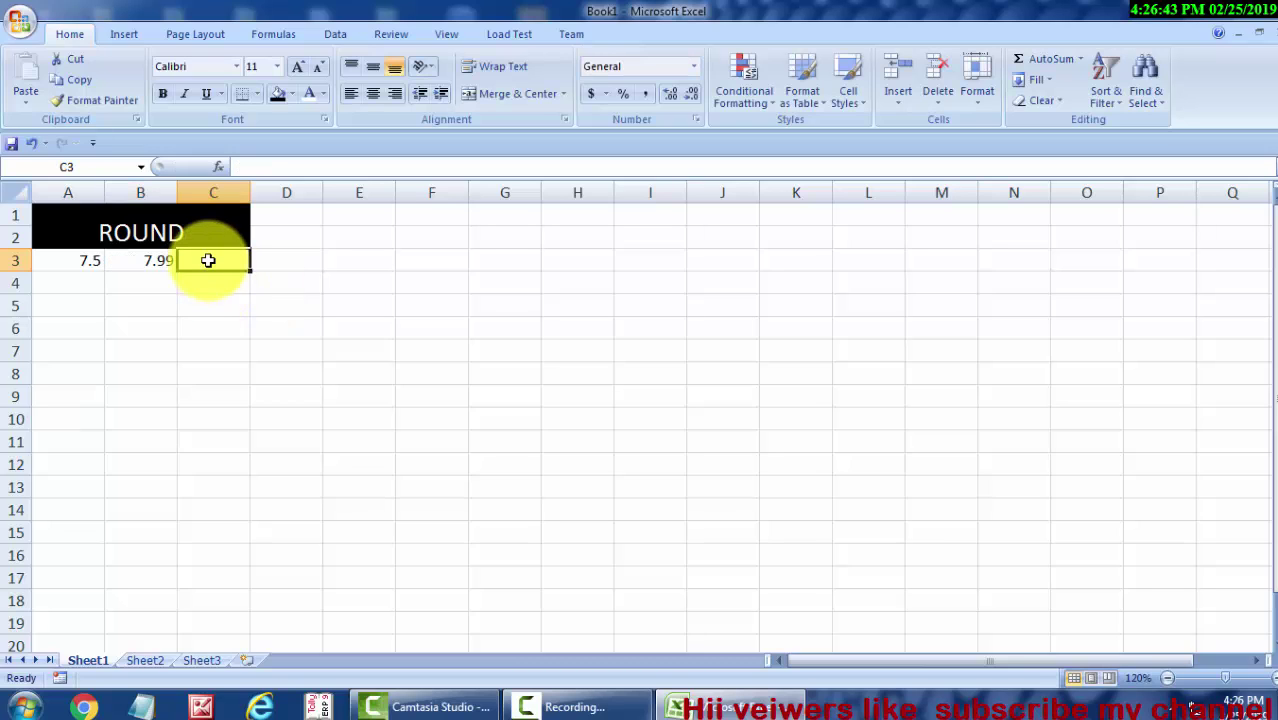
pyautogui.write('5.')
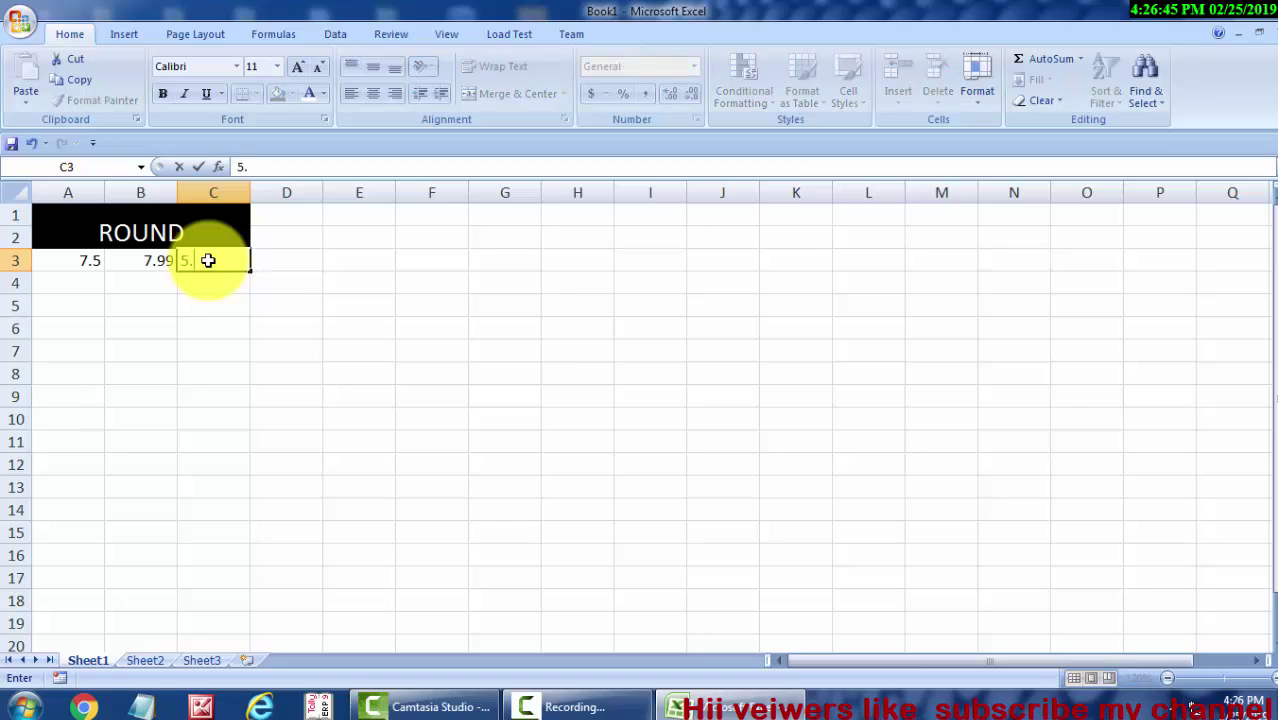
pyautogui.write('49')
pyautogui.click(228, 305)
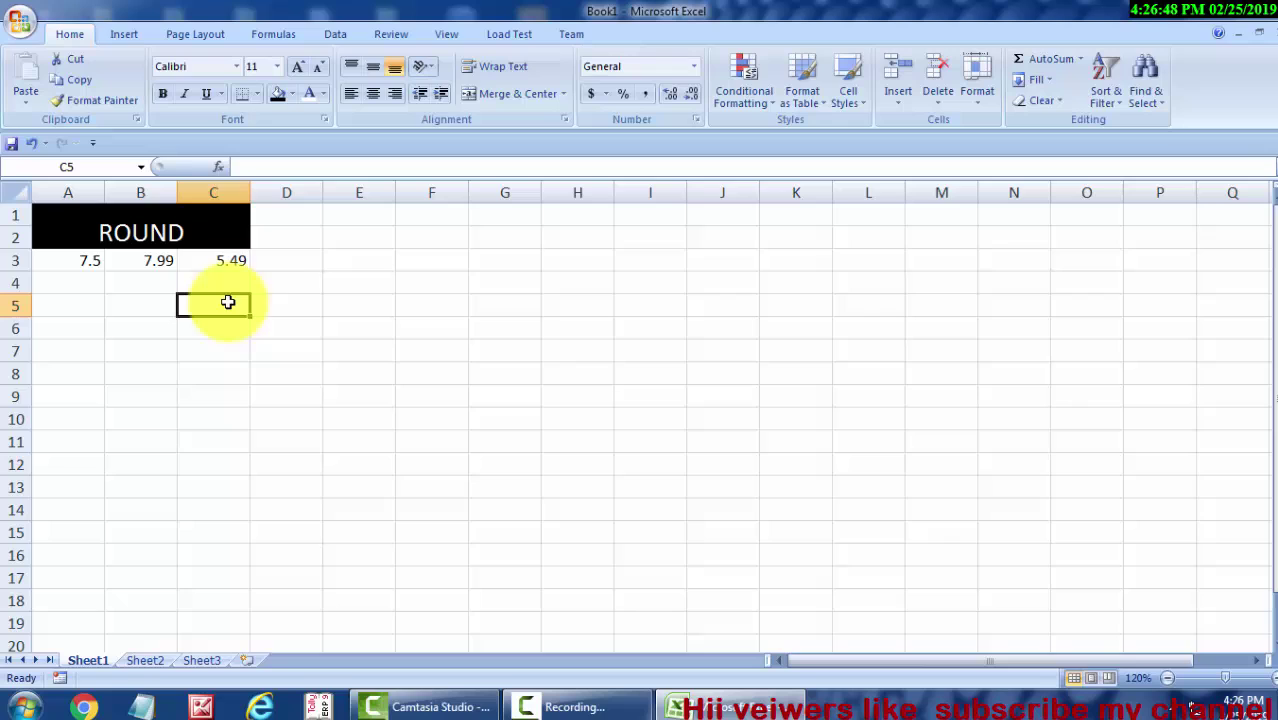
pyautogui.click(269, 263)
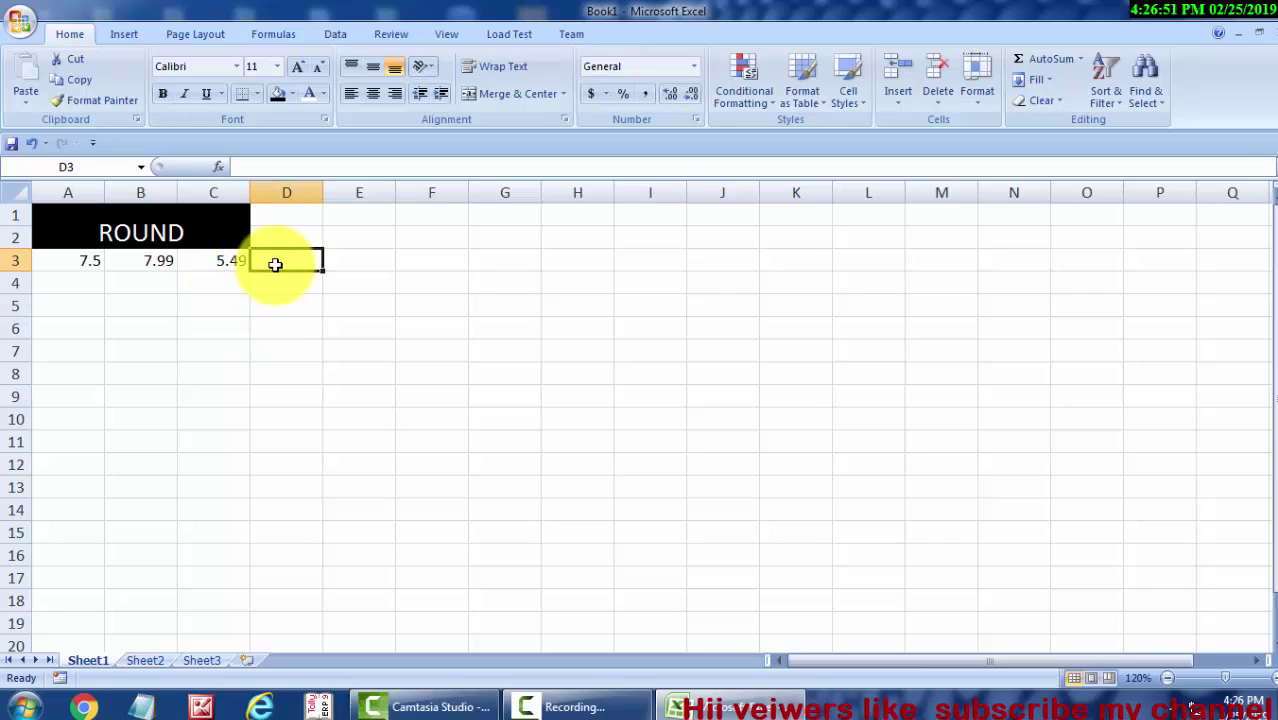
pyautogui.write('9')
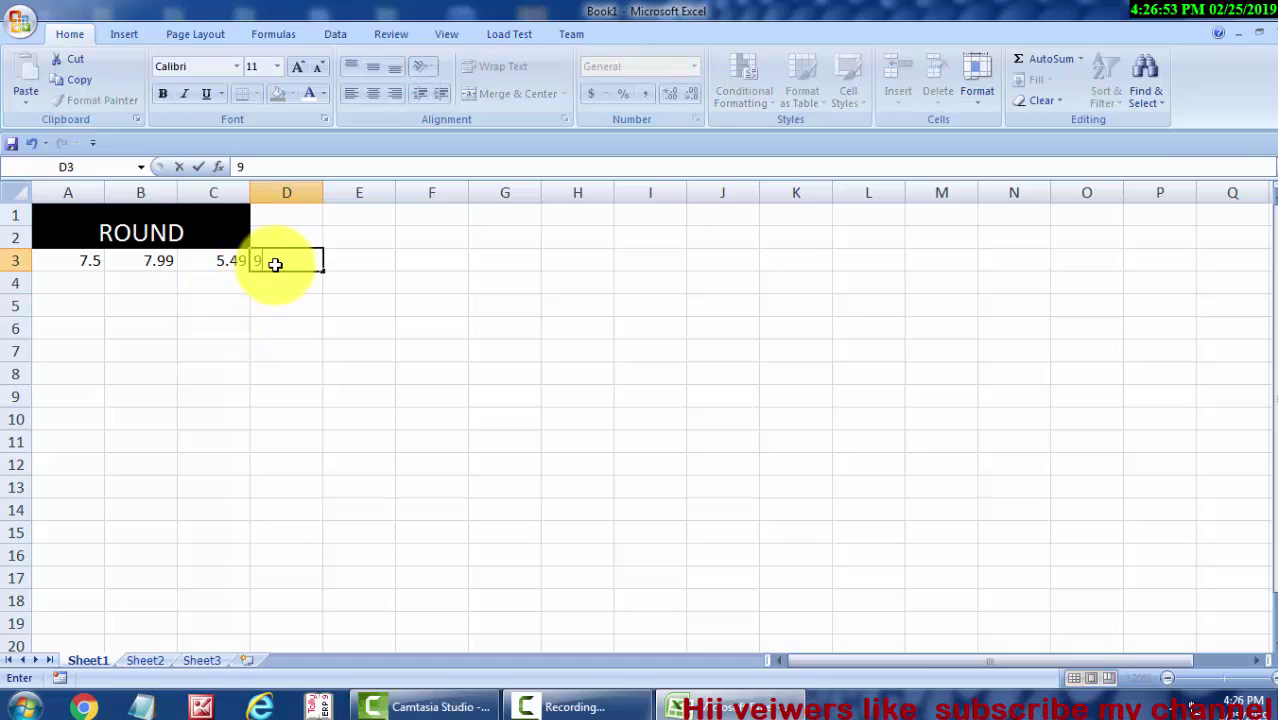
pyautogui.write('.99')
pyautogui.click(274, 352)
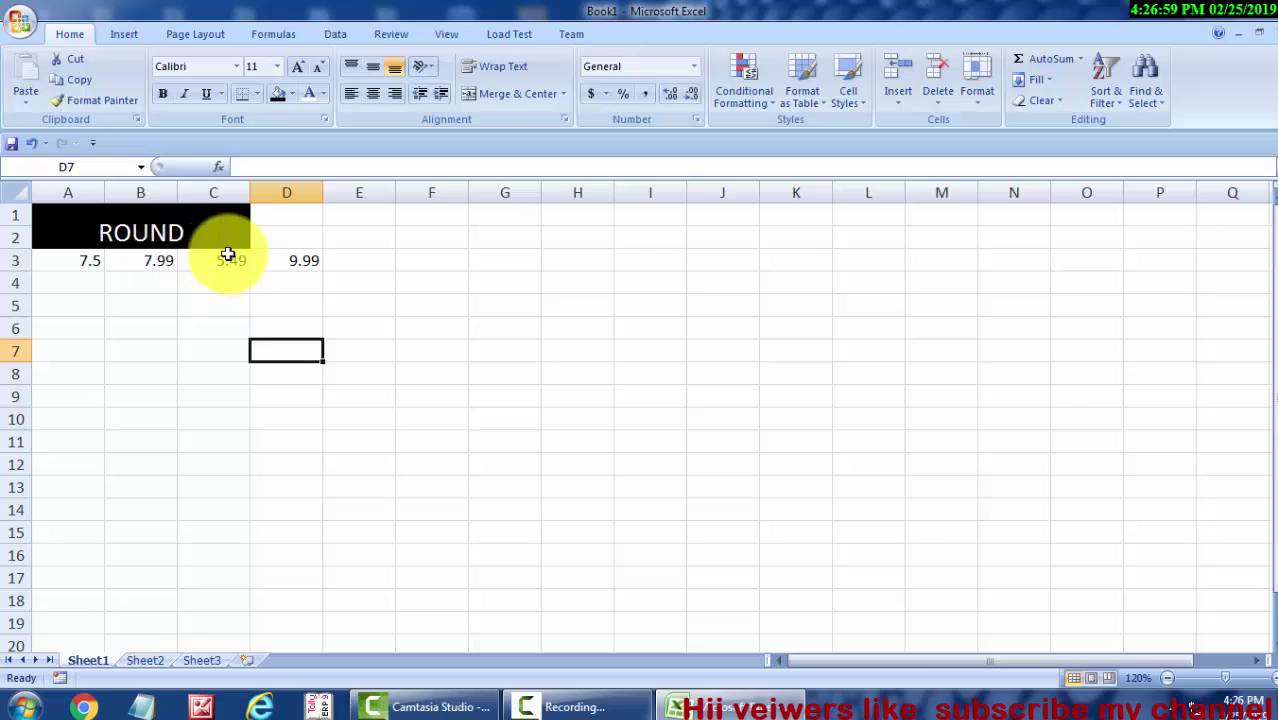
pyautogui.click(62, 274)
# Enter =ROUND(A3,0) in A4, adding the missing 0 digits argument, so it shows 8
pyautogui.write('=')
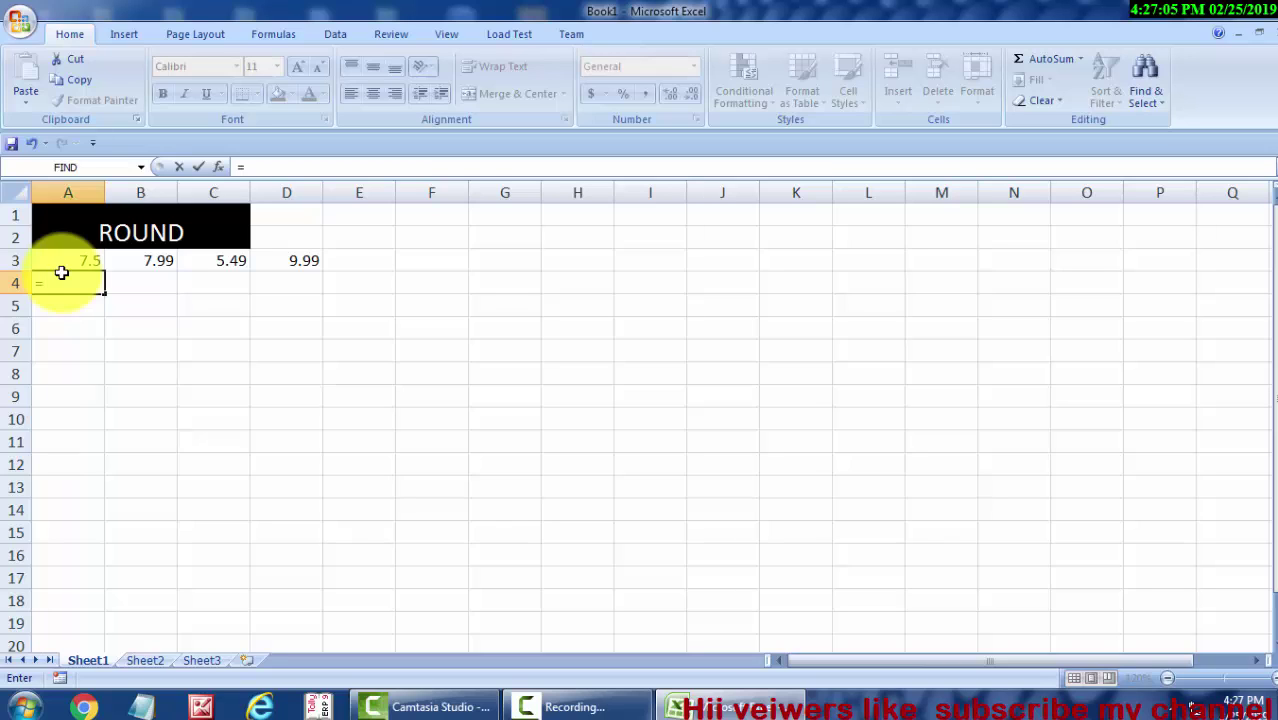
pyautogui.write('R')
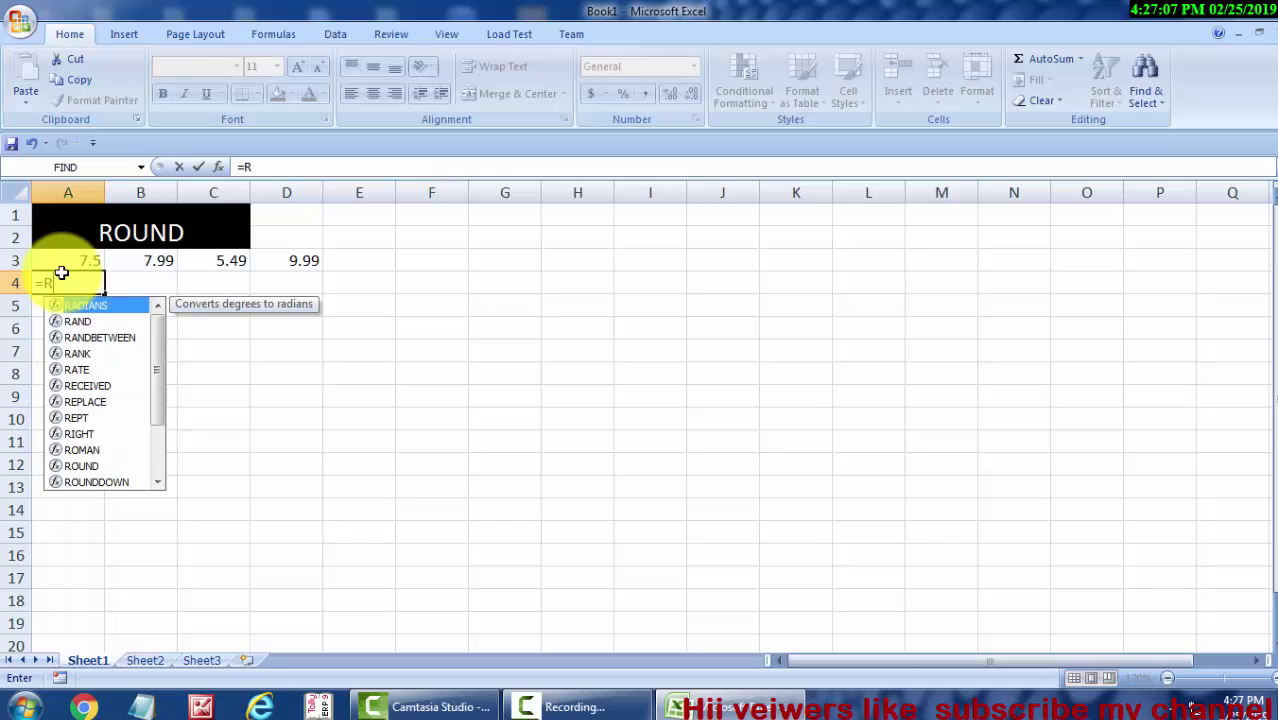
pyautogui.write('OUN')
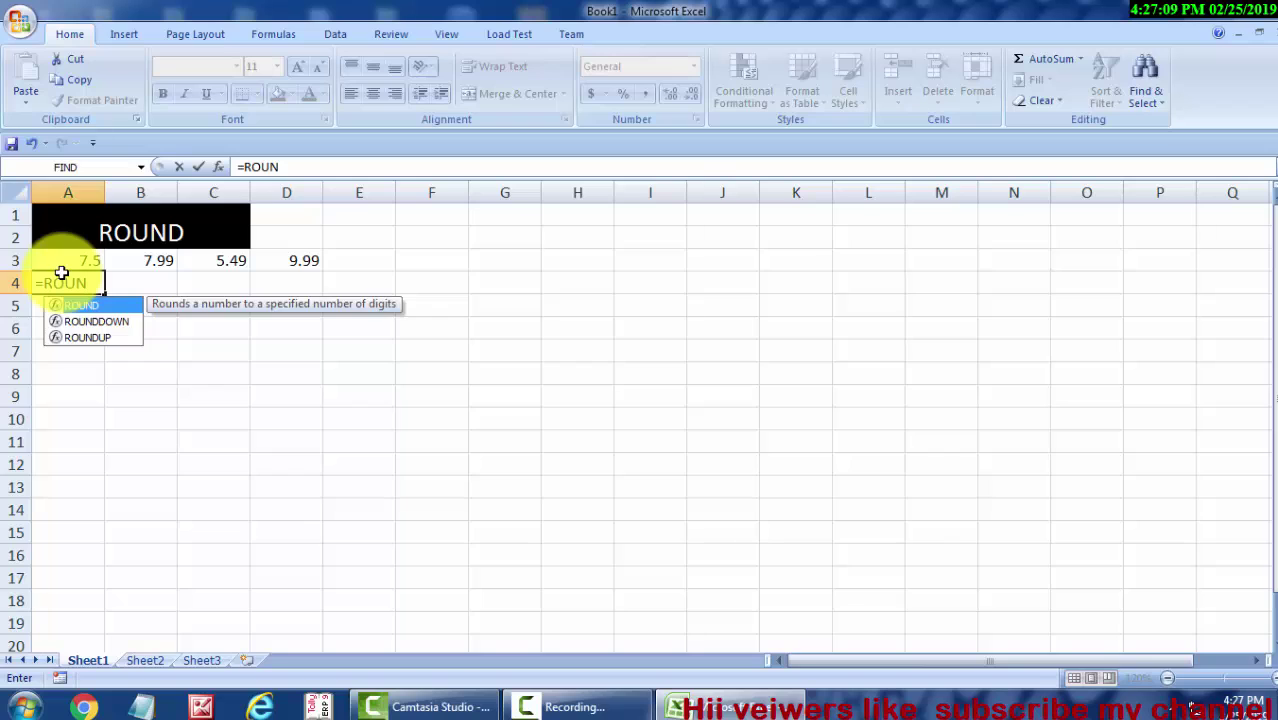
pyautogui.press('Tab')
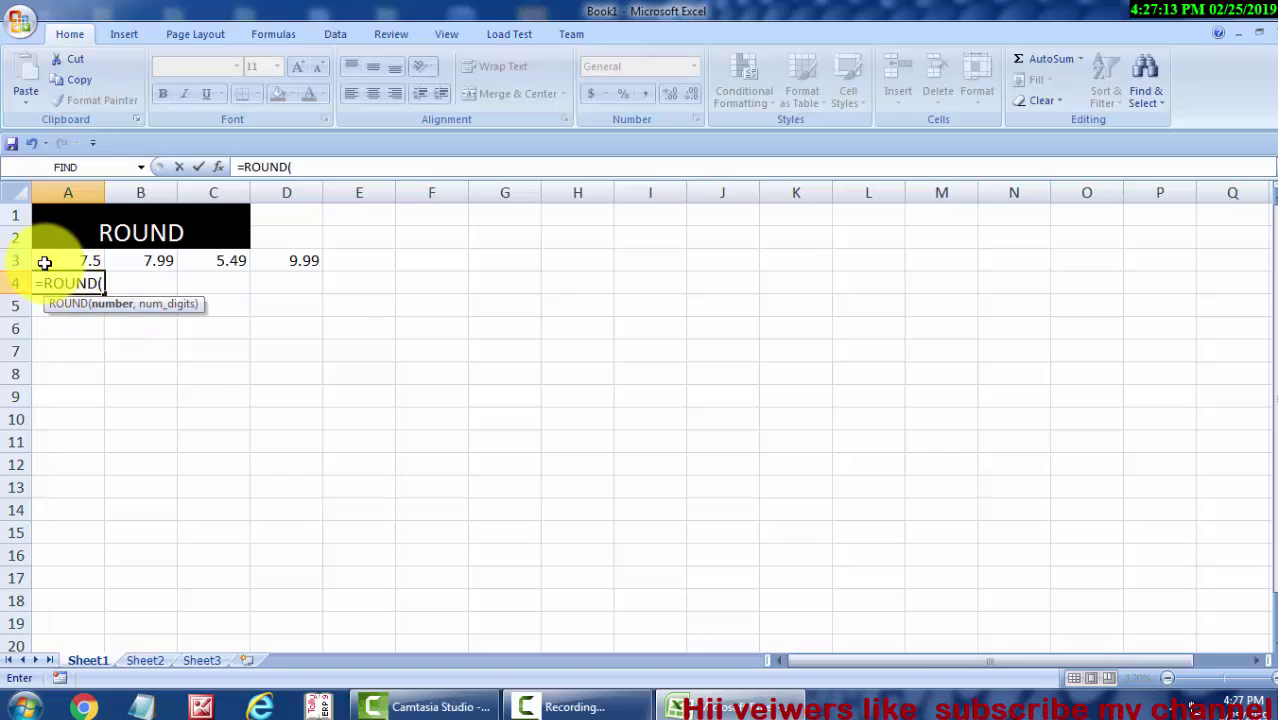
pyautogui.click(83, 259)
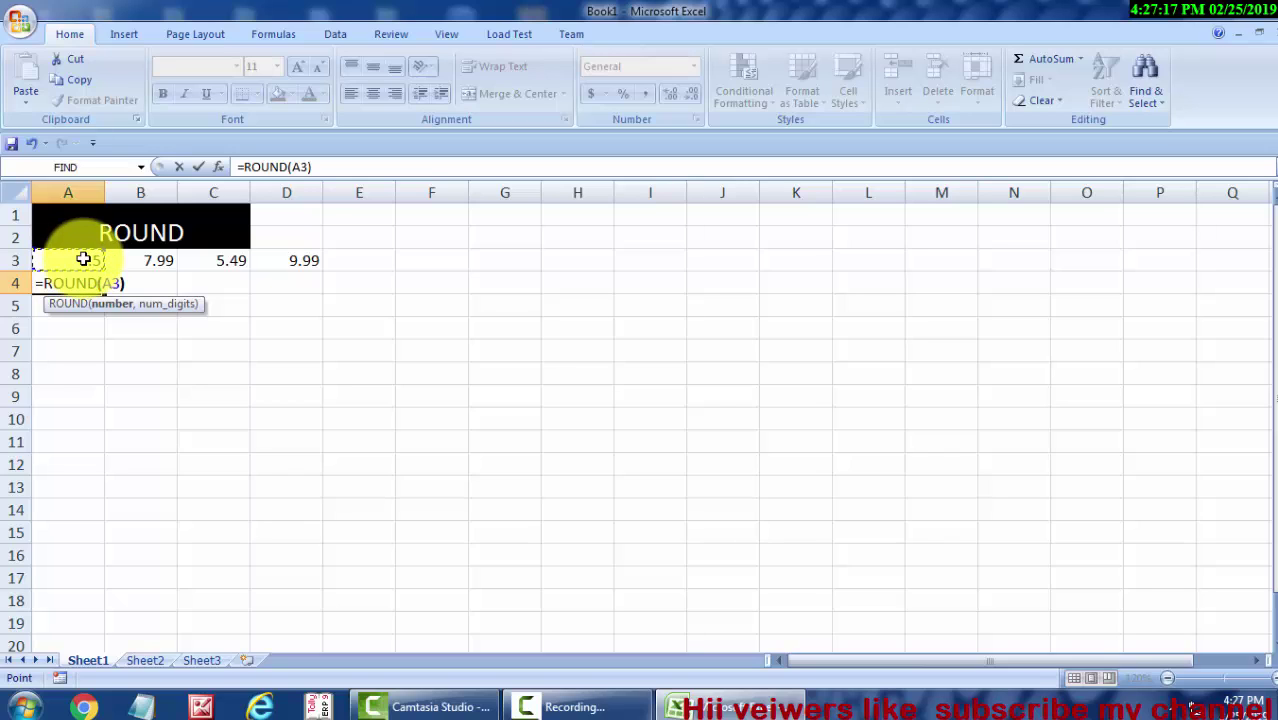
pyautogui.write(')')
pyautogui.press('Return')
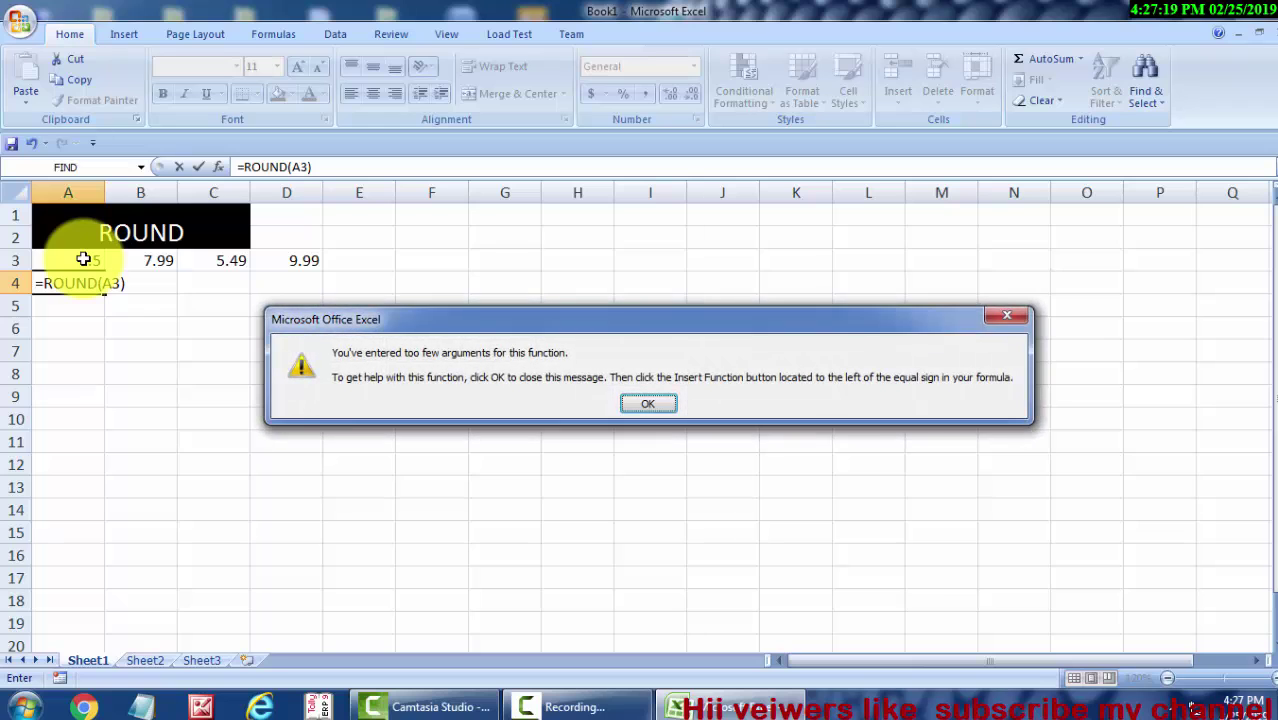
pyautogui.press('Return')
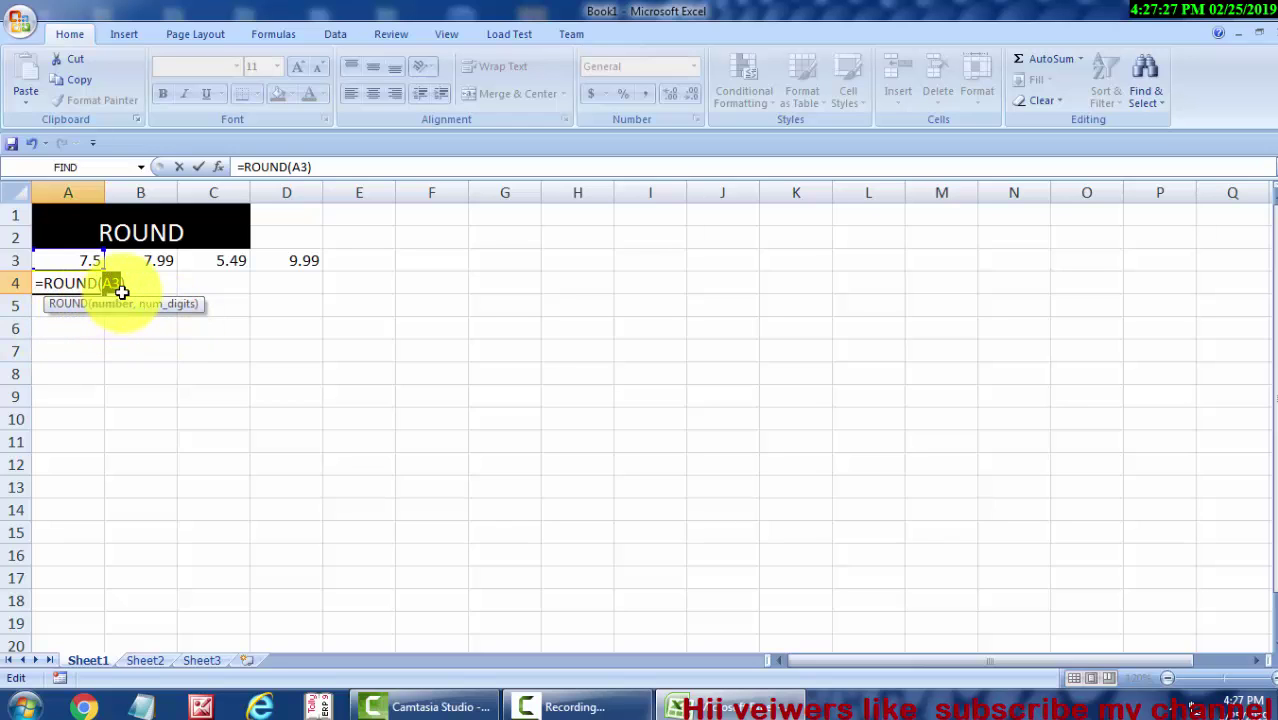
pyautogui.write(',')
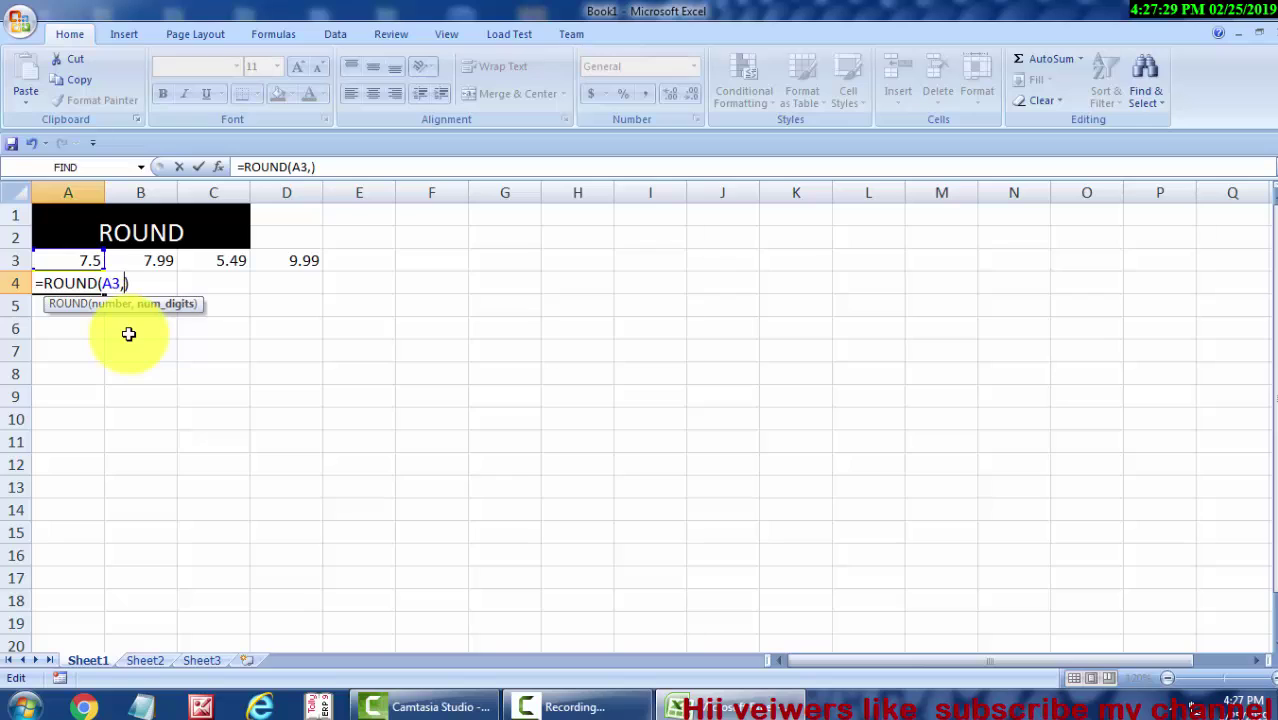
pyautogui.write('0')
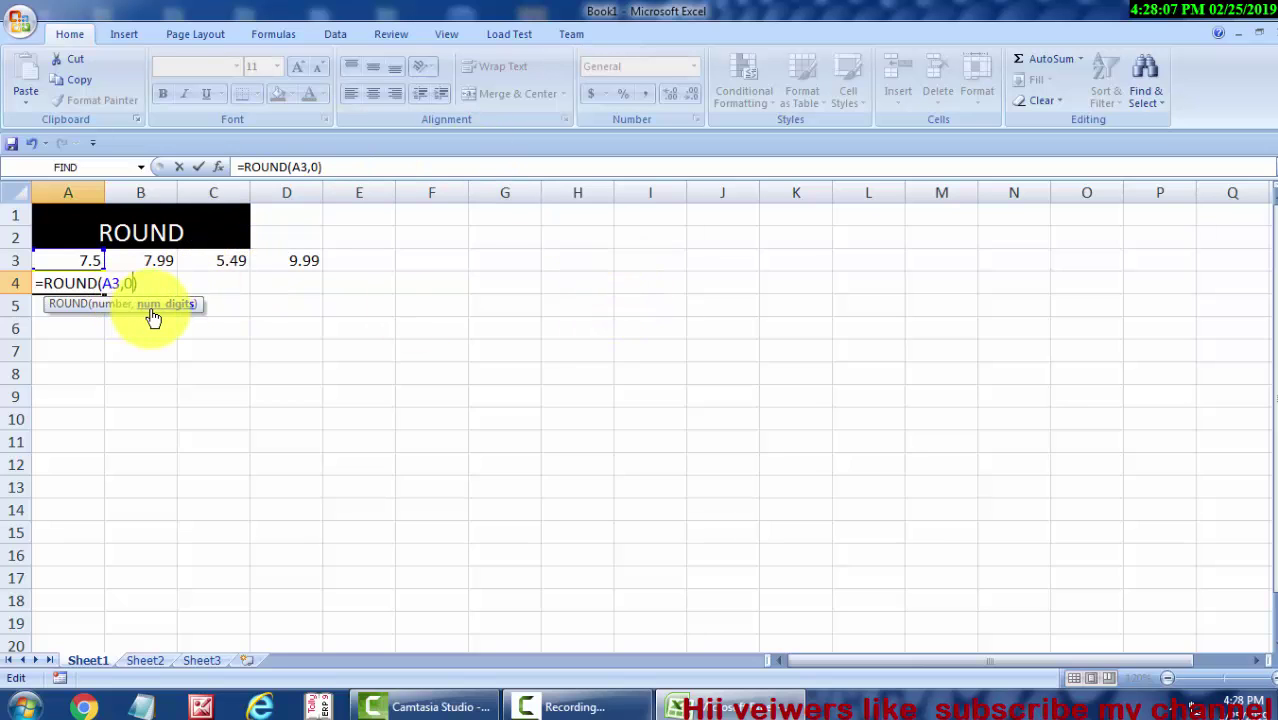
pyautogui.press('Return')
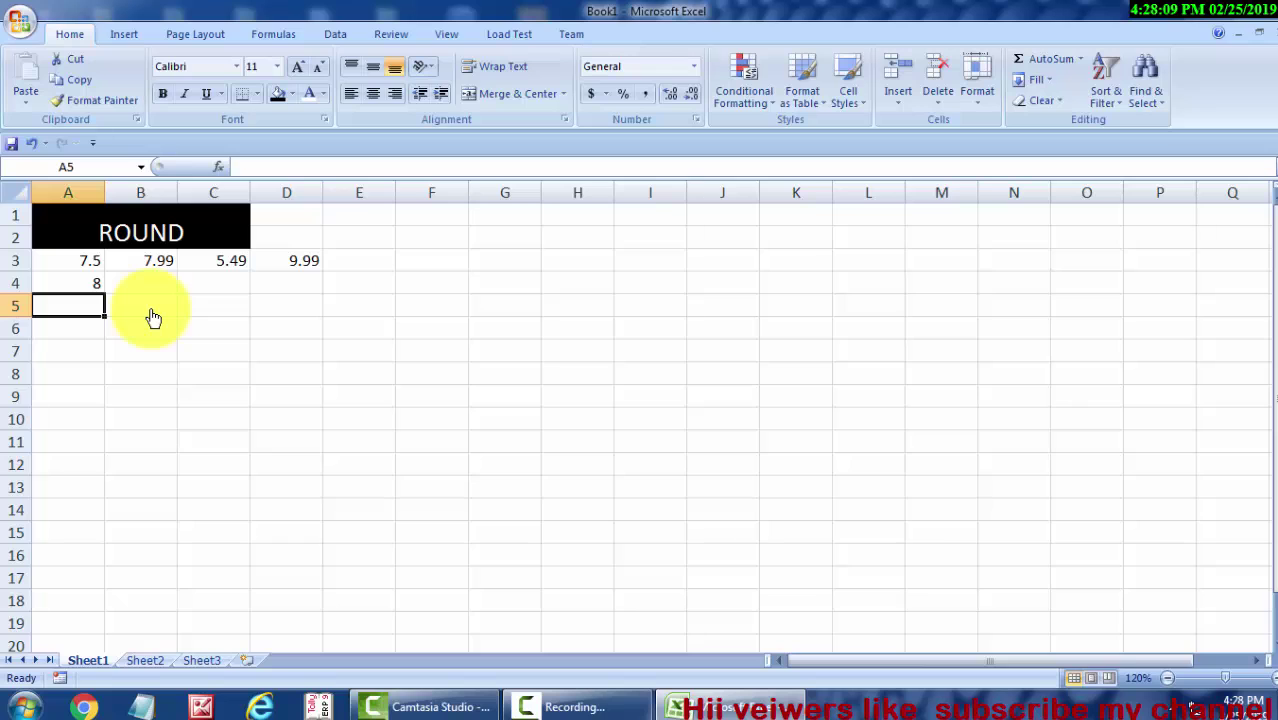
# Fill the A4 ROUND formula right through D4, giving 8, 8, 5 and 10
pyautogui.click(73, 284)
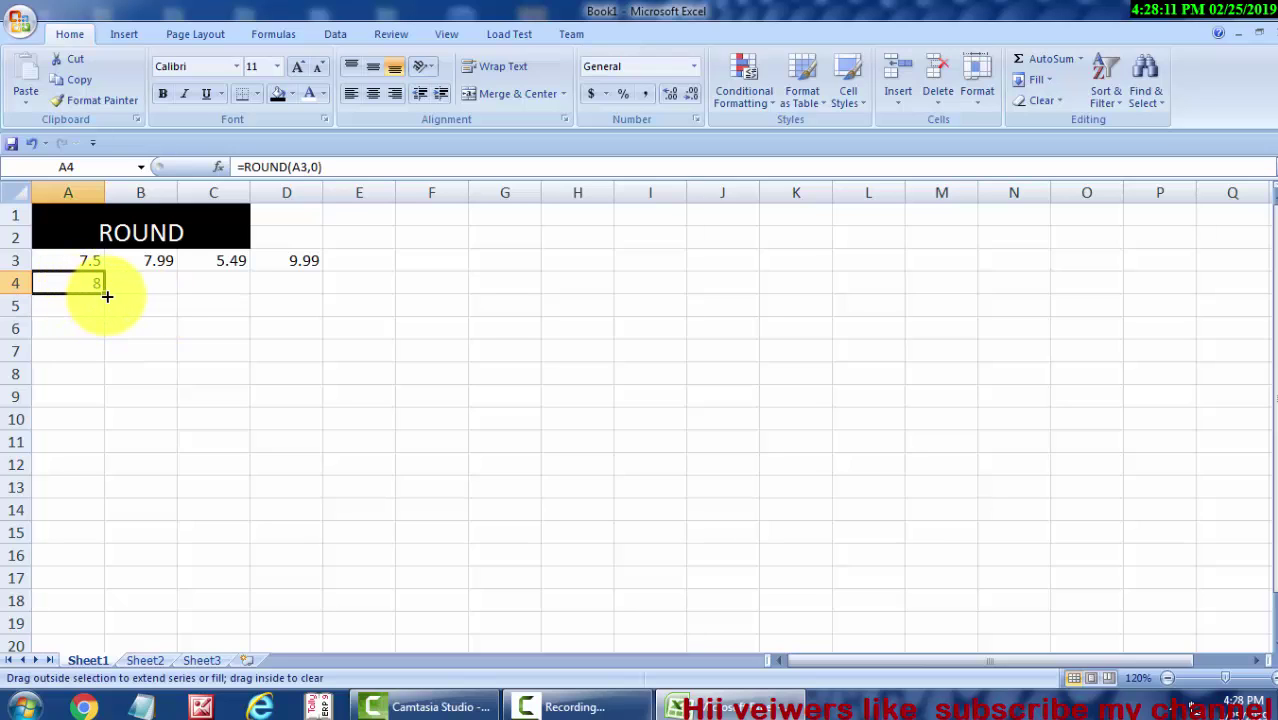
pyautogui.moveTo(107, 296); pyautogui.dragTo(300, 305)
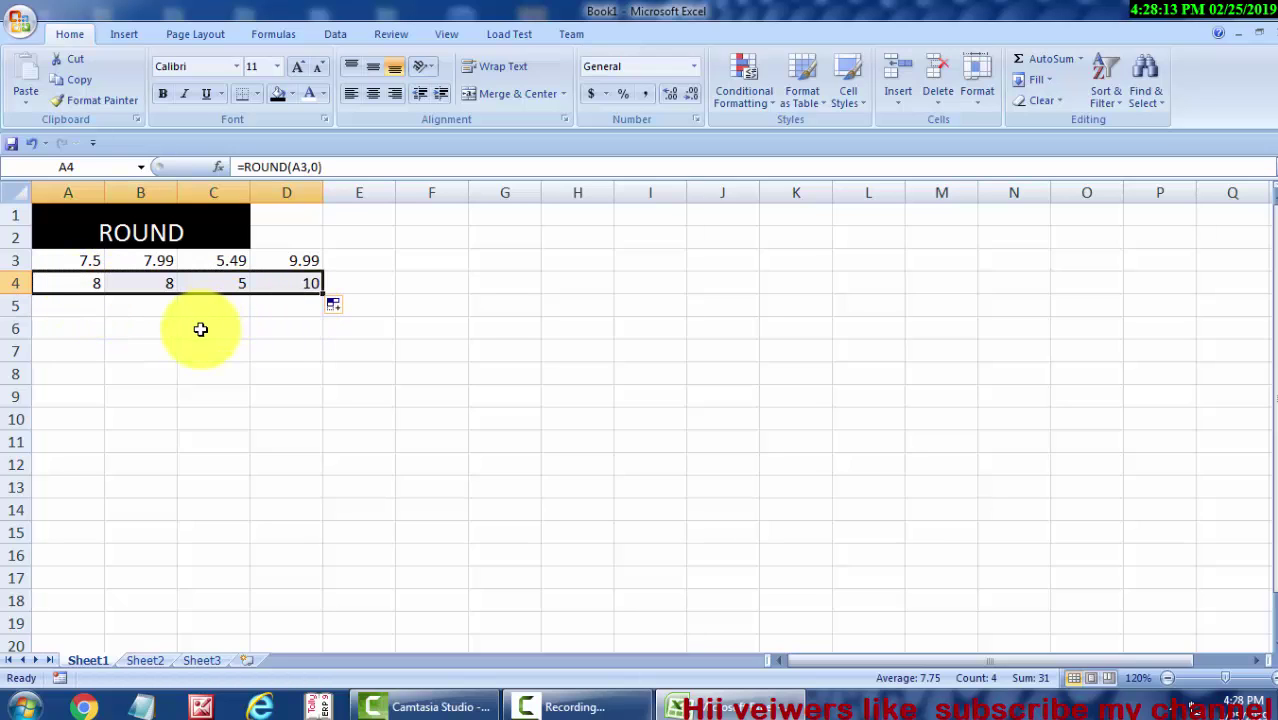
pyautogui.click(200, 329)
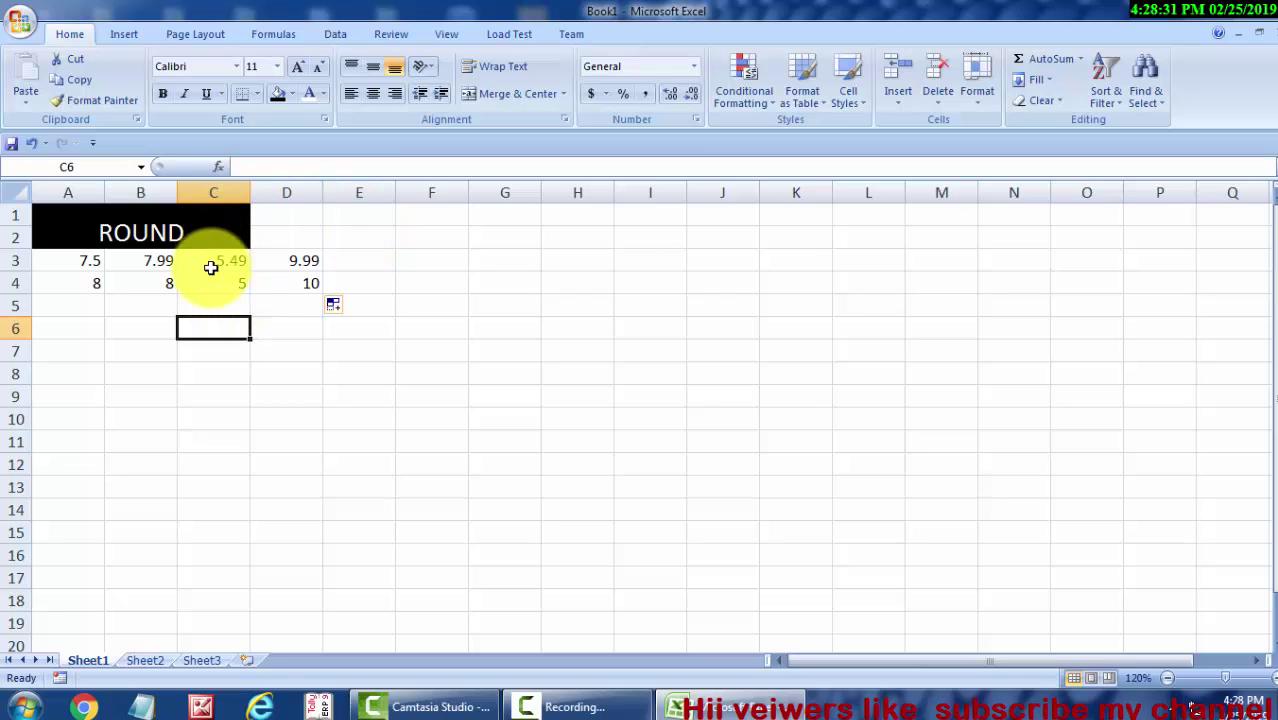
pyautogui.click(75, 305)
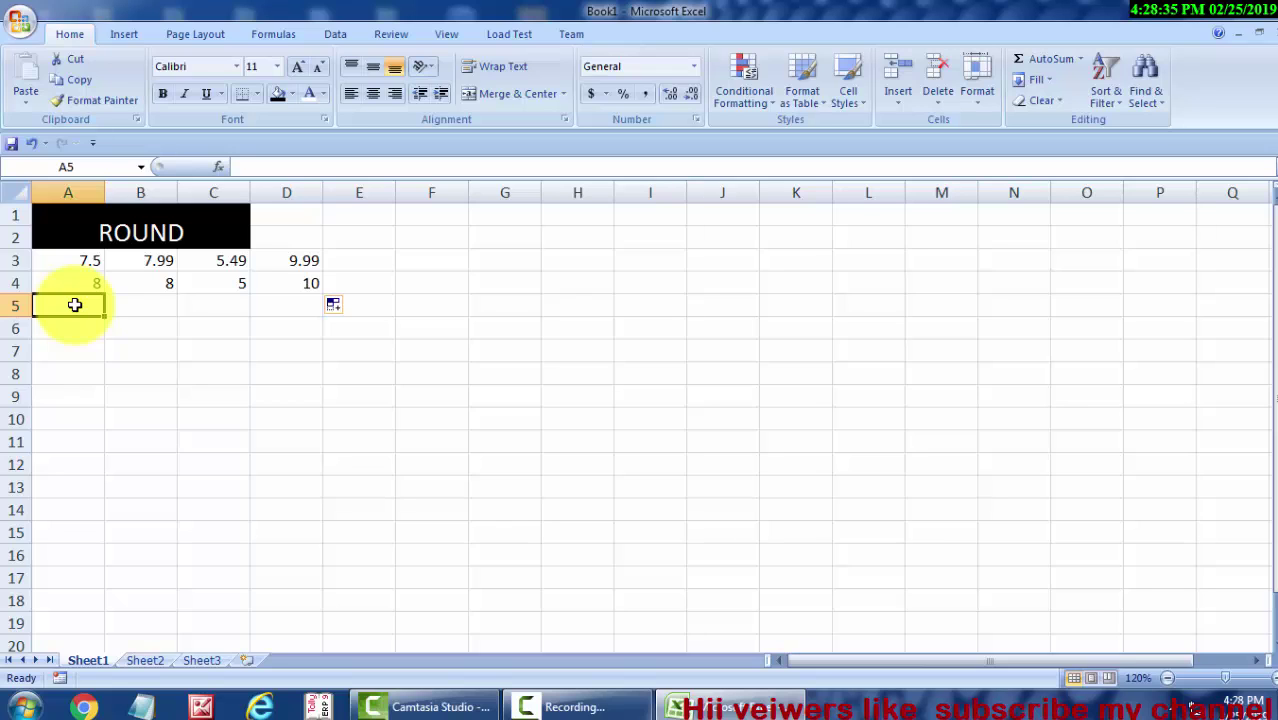
pyautogui.write('=R')
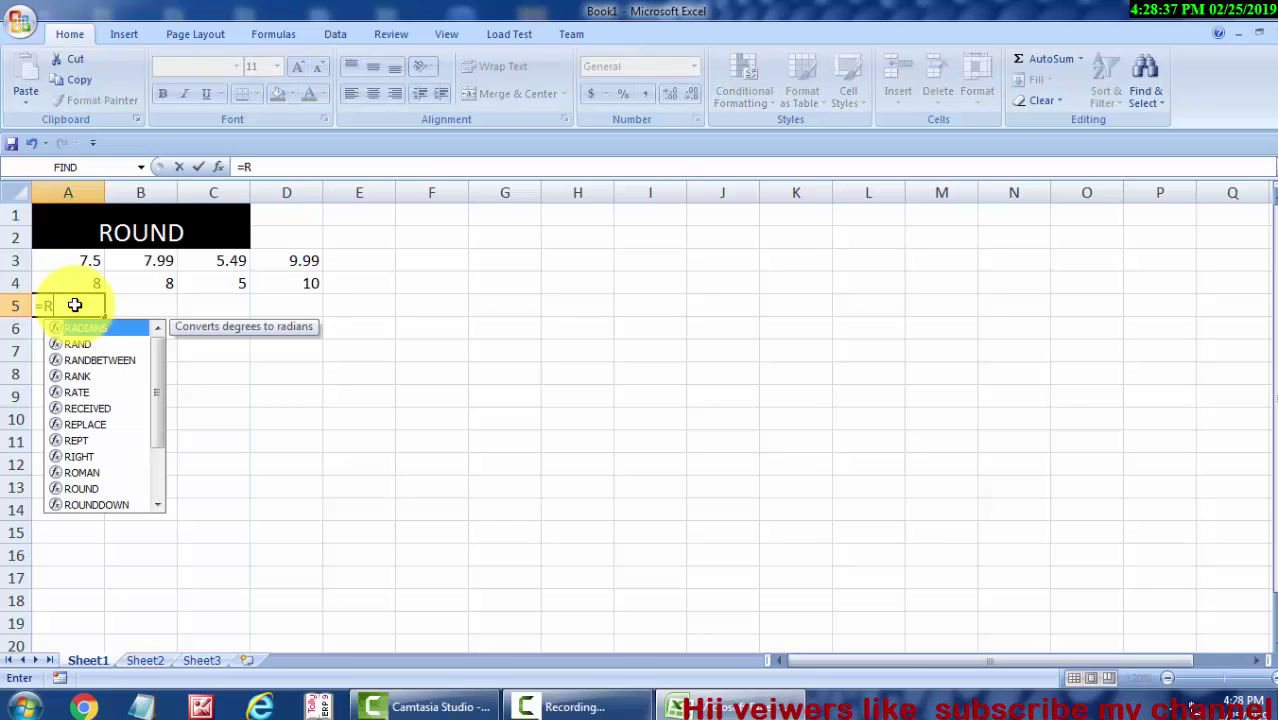
pyautogui.write('OUN')
# Complete =ROUND(-22,22) in A5 and review the formula, which displays -22
pyautogui.press('Tab')
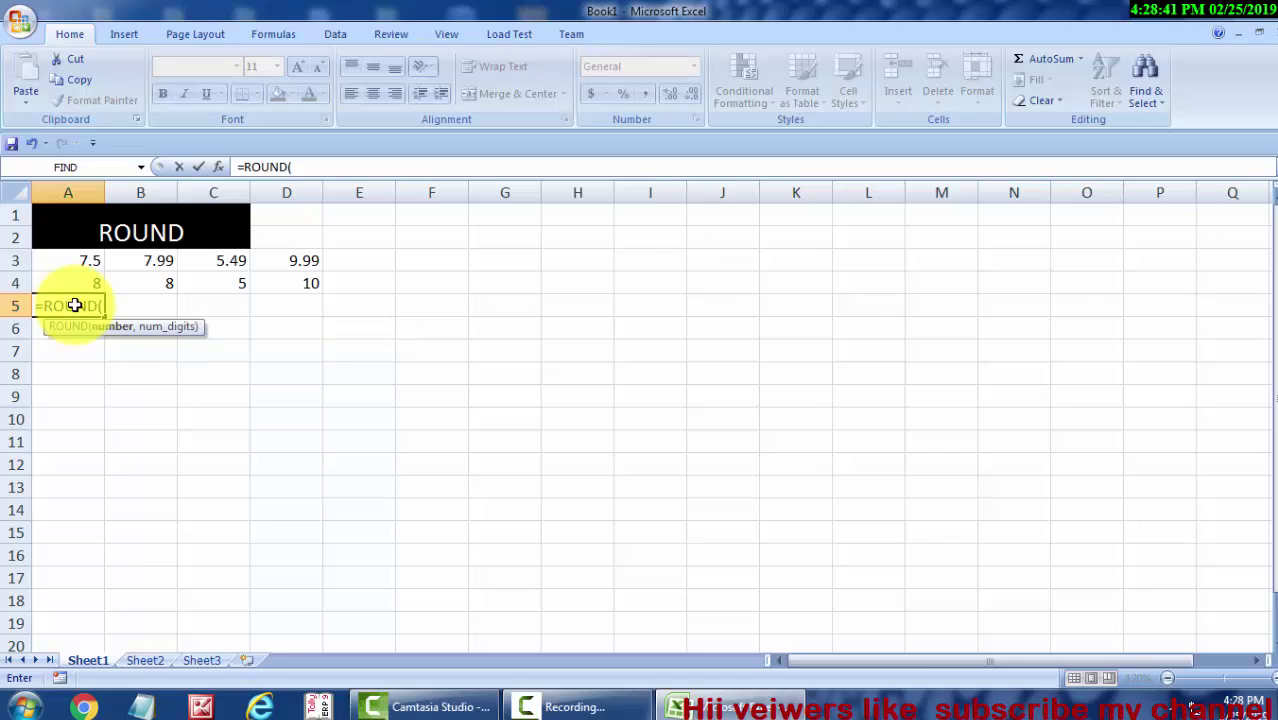
pyautogui.write('-')
pyautogui.write('22,')
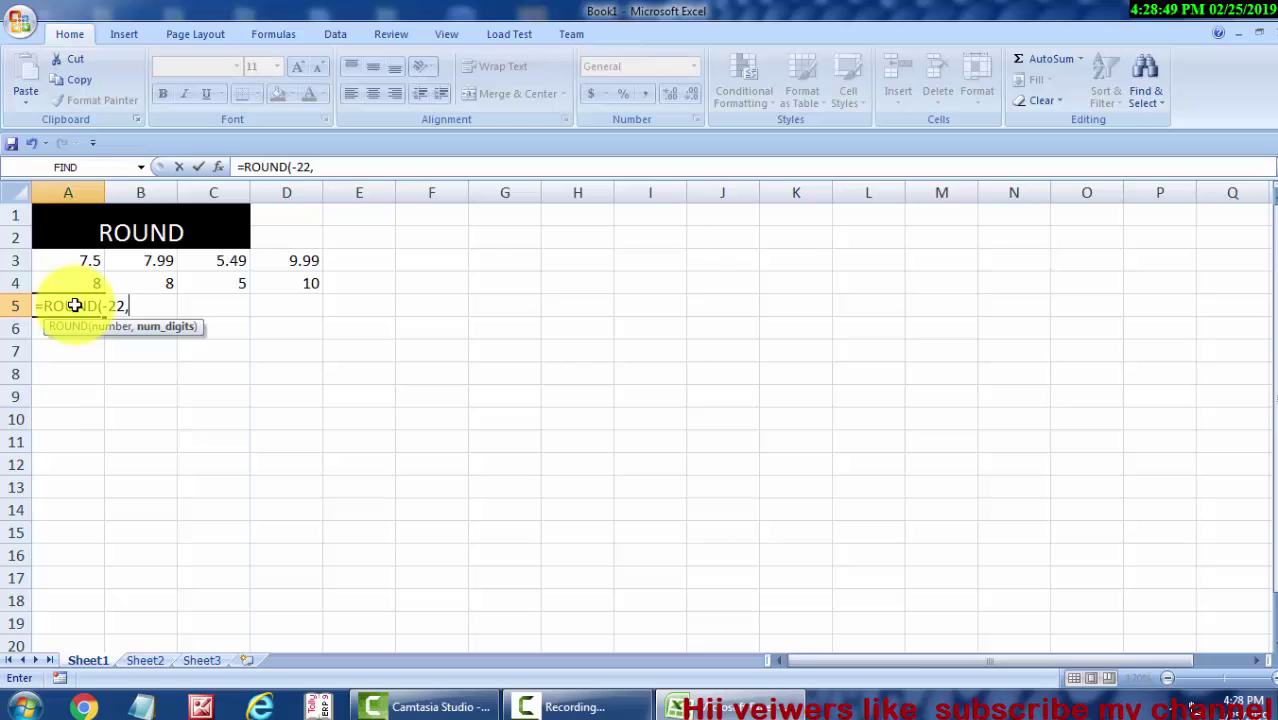
pyautogui.write('22')
pyautogui.write(')')
pyautogui.press('Return')
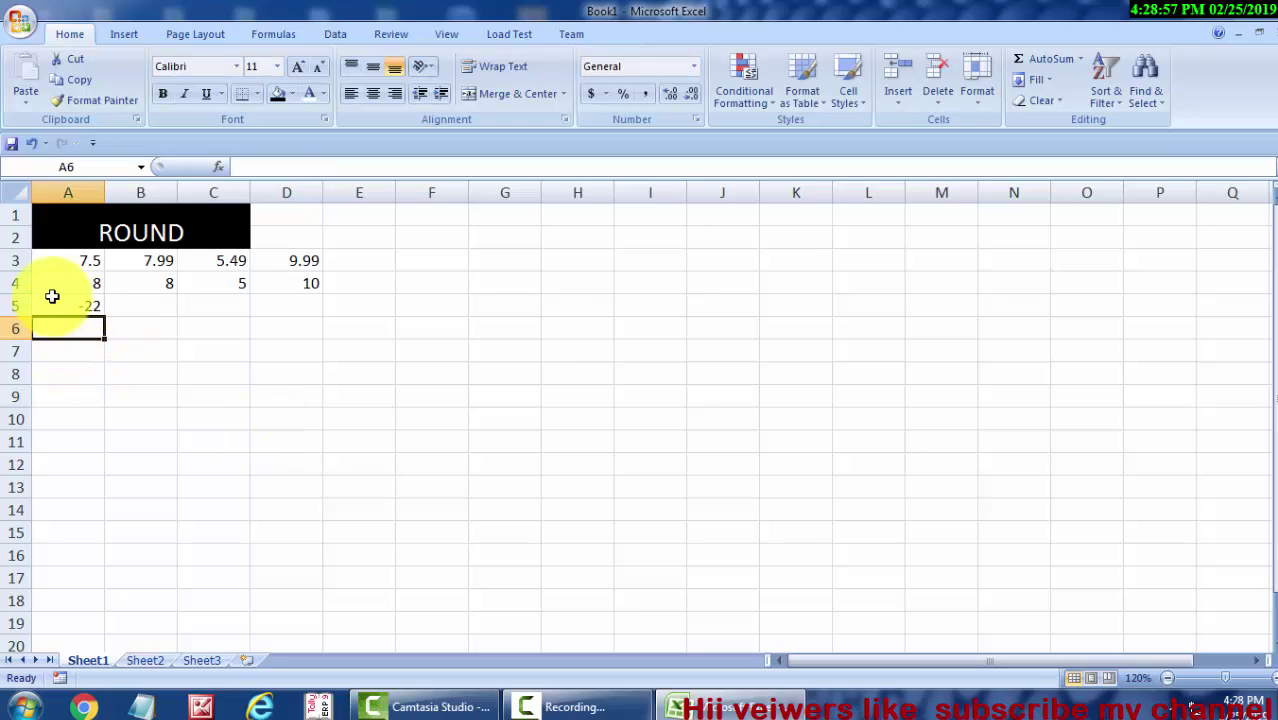
pyautogui.click(78, 309)
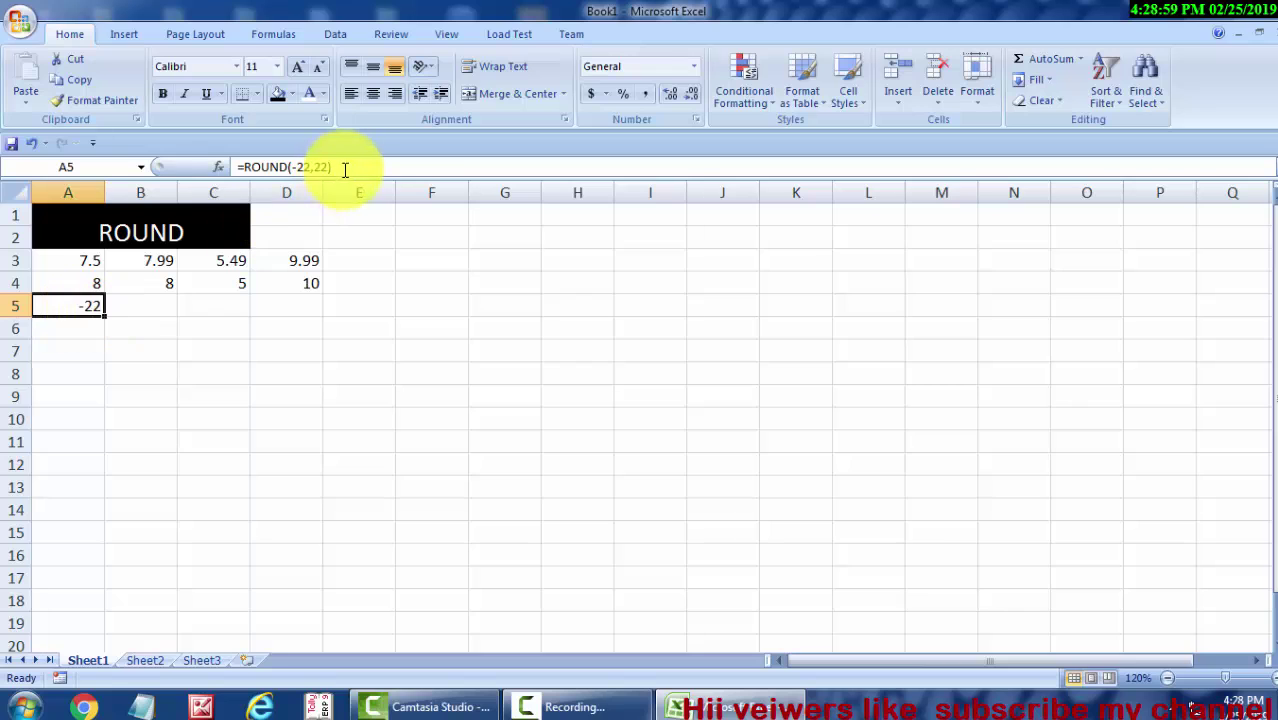
pyautogui.moveTo(343, 166); pyautogui.dragTo(281, 163)
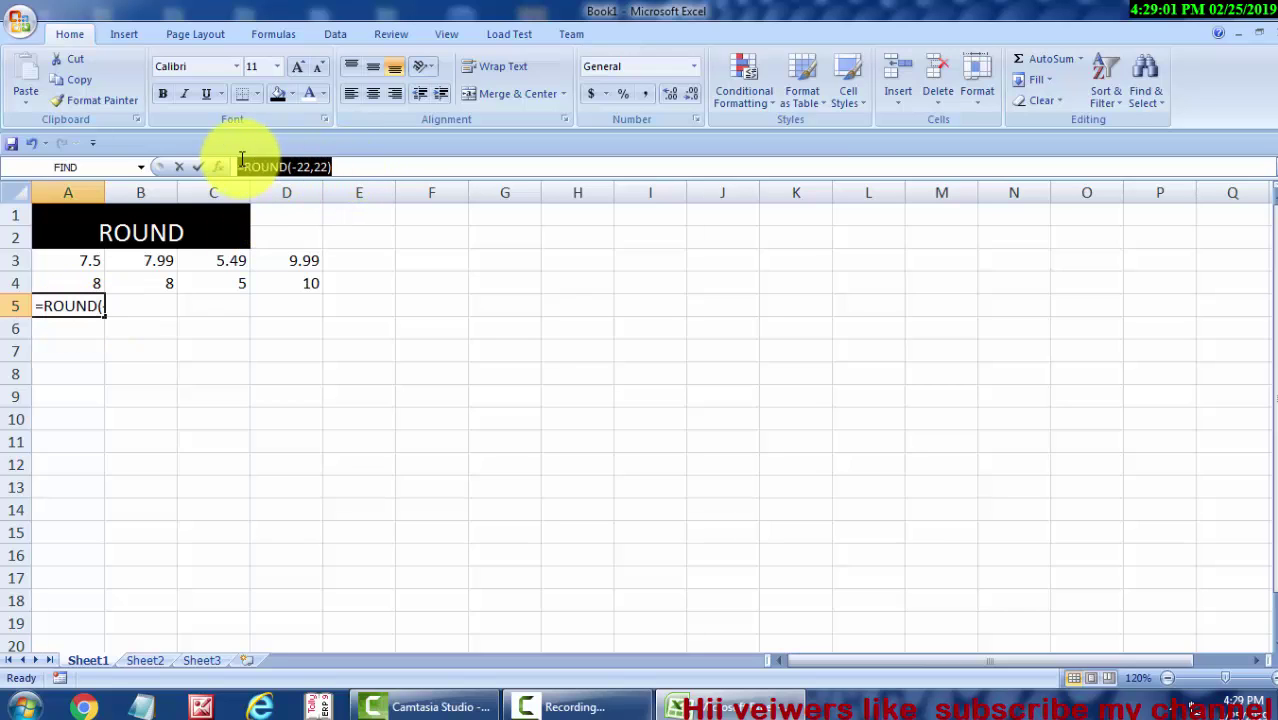
pyautogui.click(358, 166)
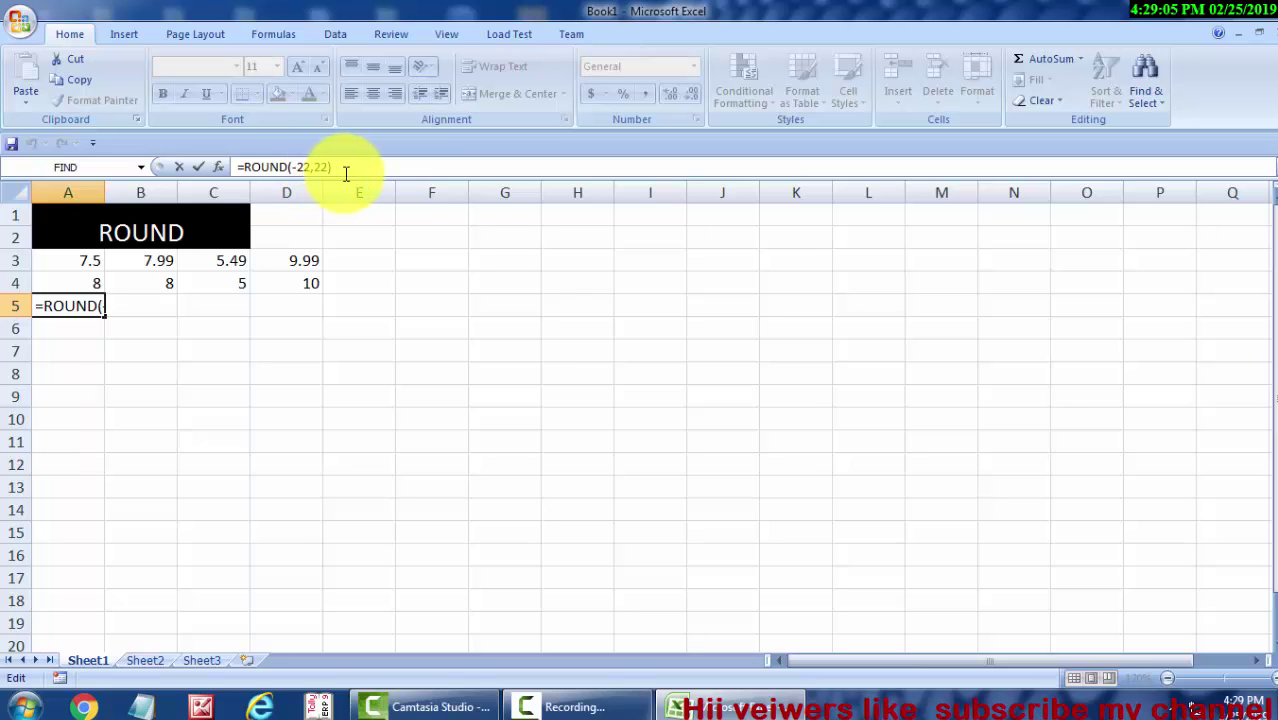
pyautogui.moveTo(345, 170); pyautogui.dragTo(214, 171)
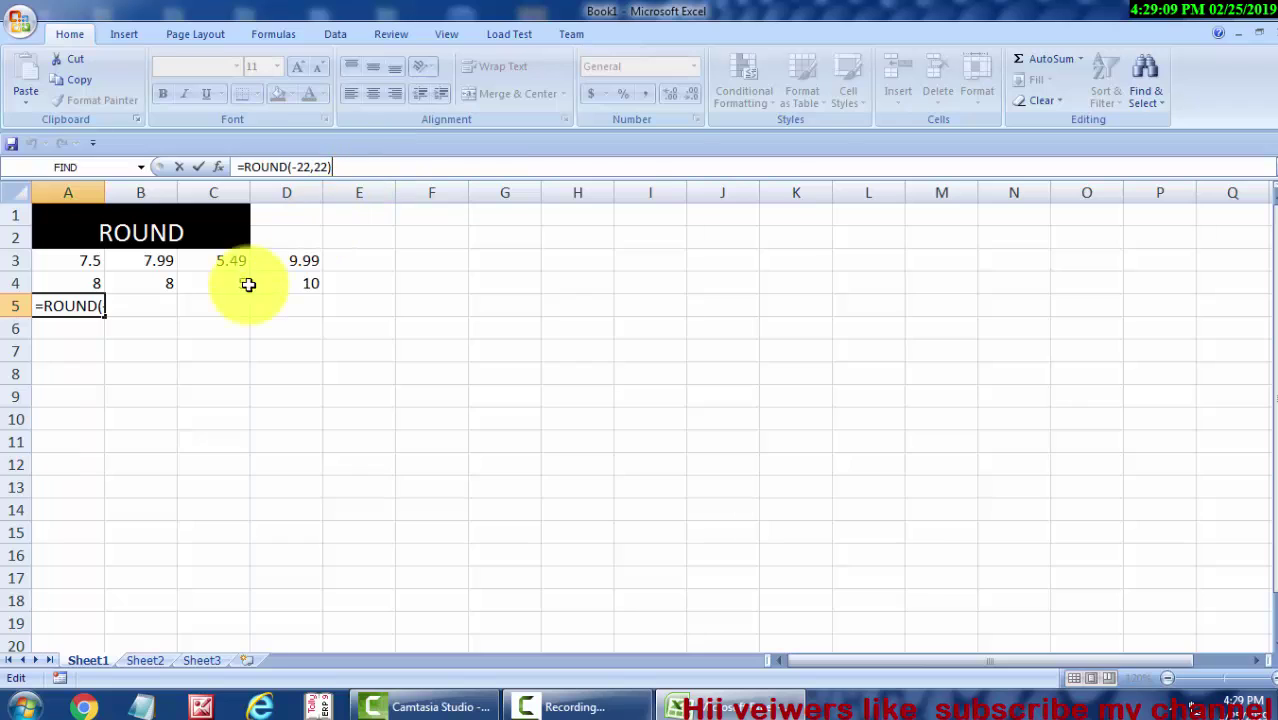
pyautogui.press('Return')
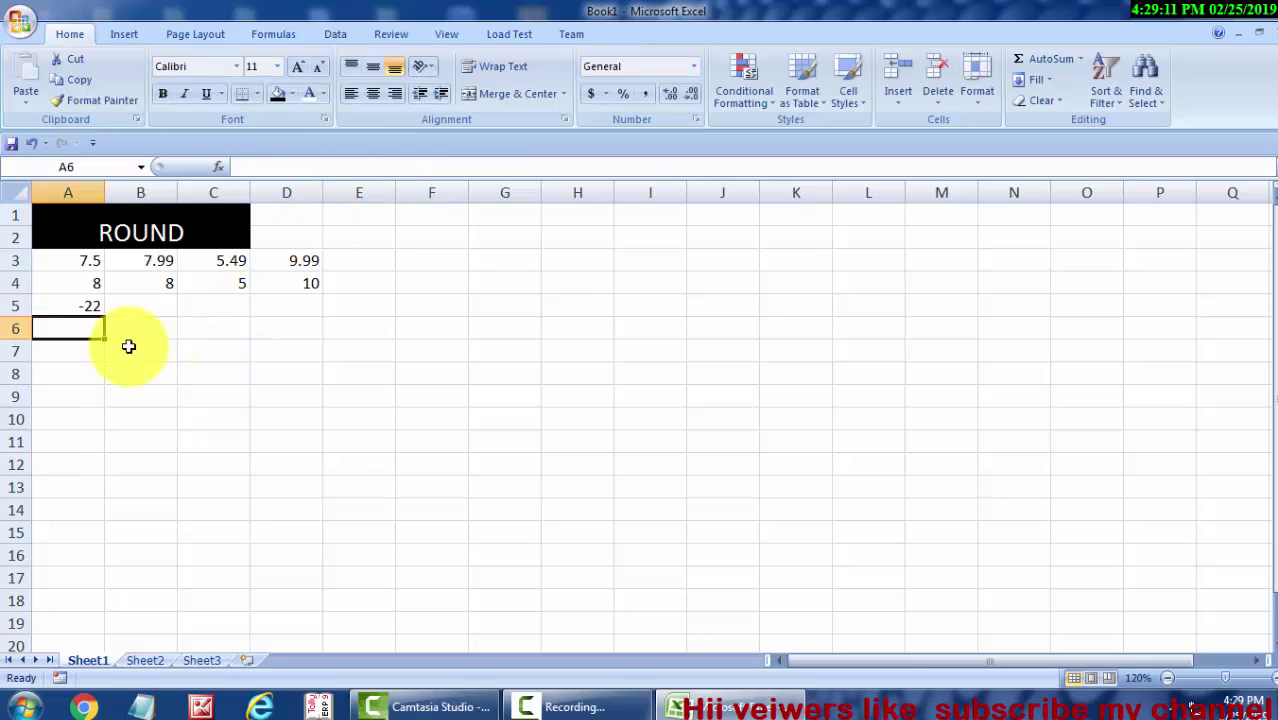
# Enter =ROUND(22.2,-29) in B5, which displays 0
pyautogui.click(90, 309)
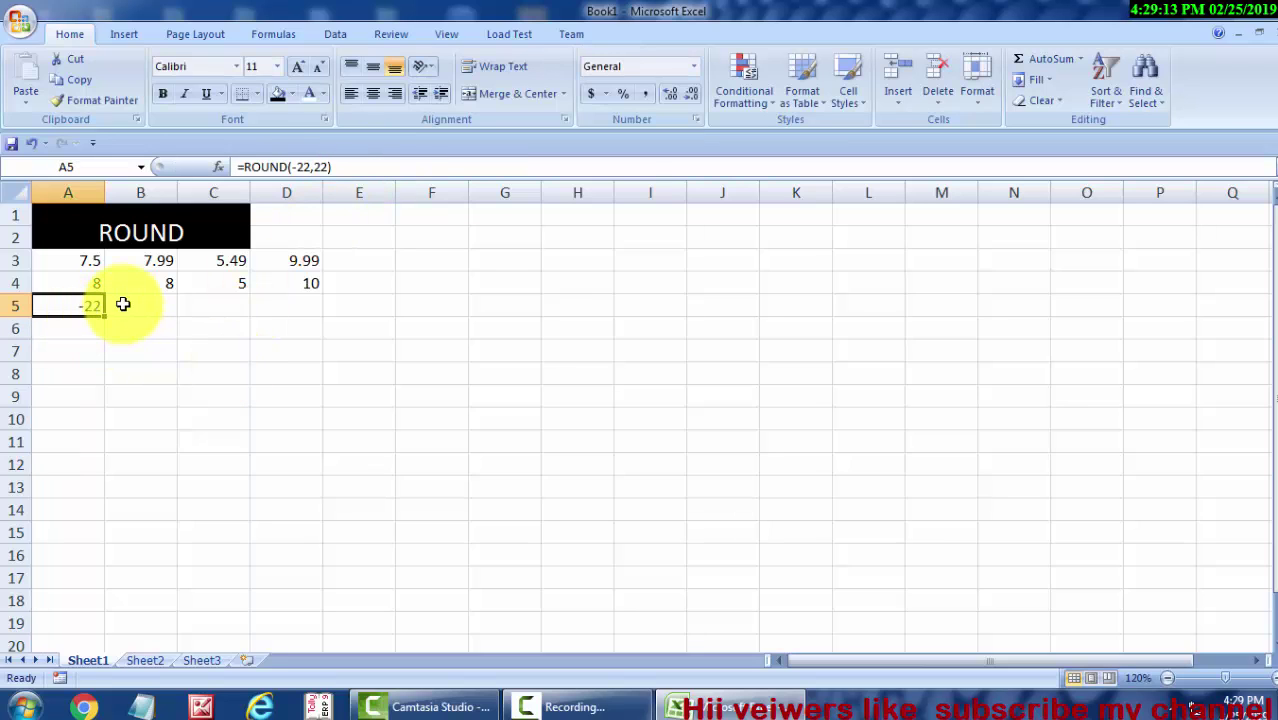
pyautogui.click(123, 304)
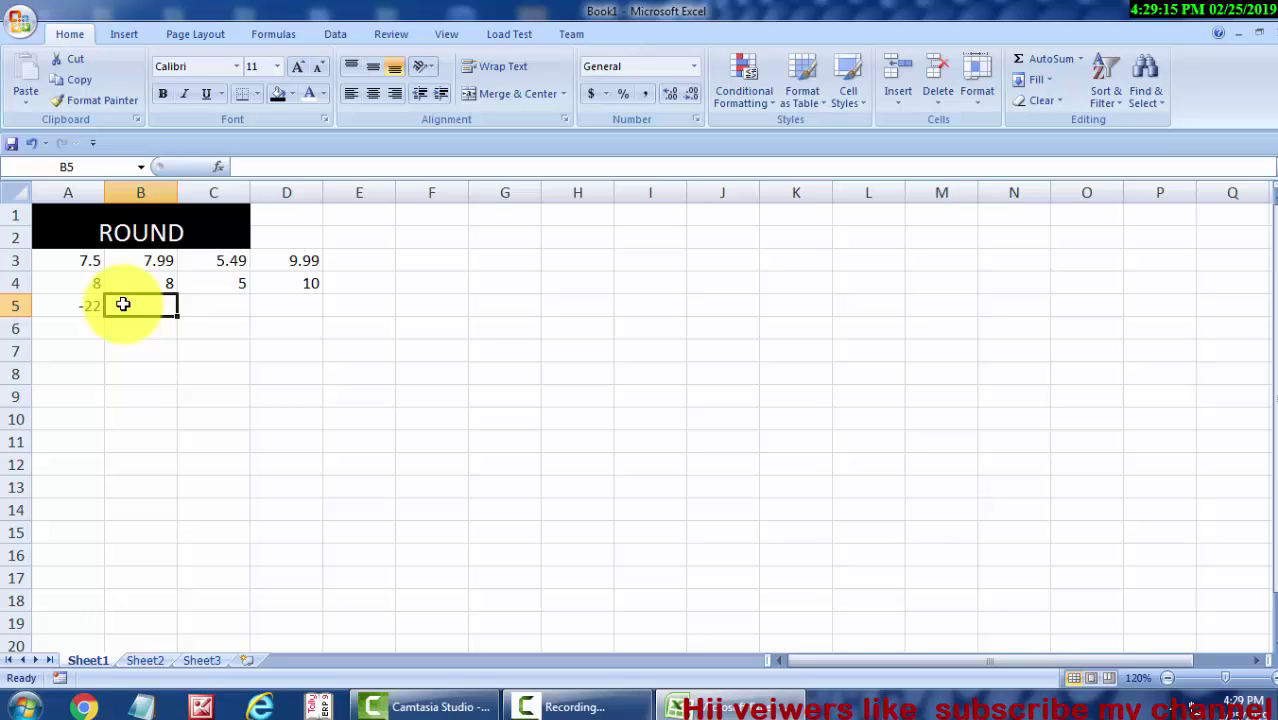
pyautogui.write('=')
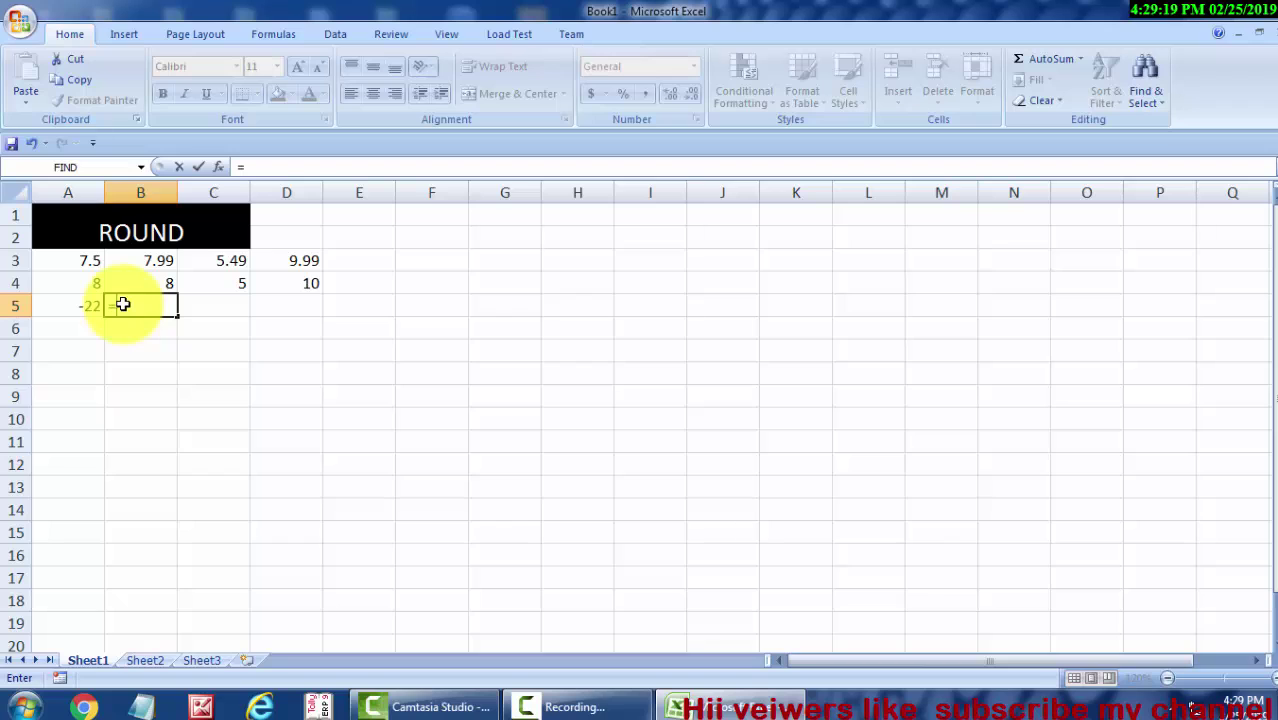
pyautogui.write('ROUN')
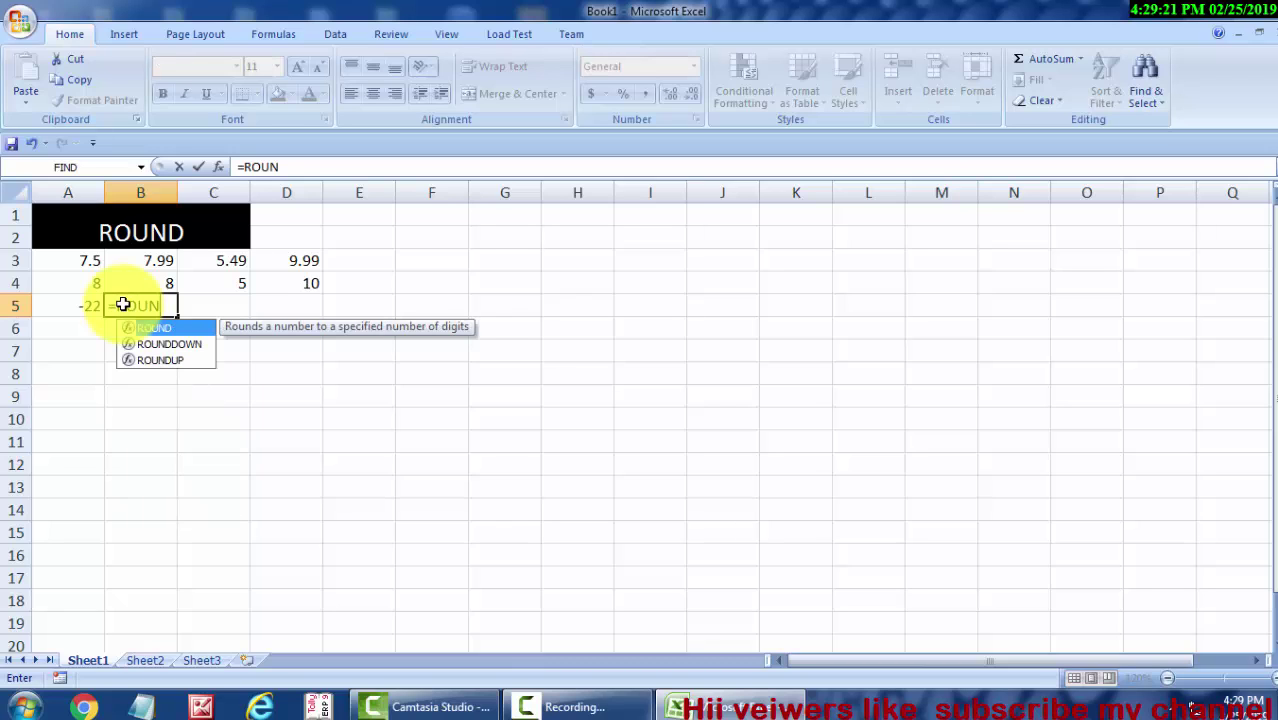
pyautogui.press('Tab')
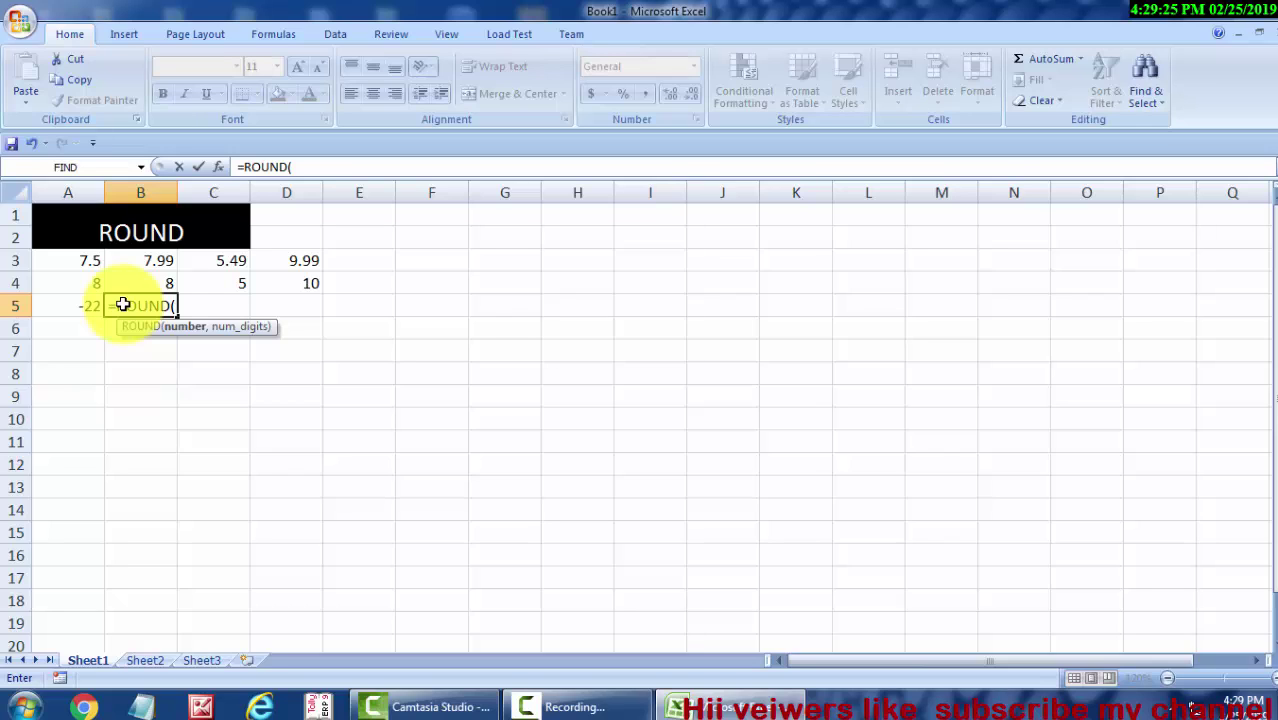
pyautogui.write('22.')
pyautogui.write('2,')
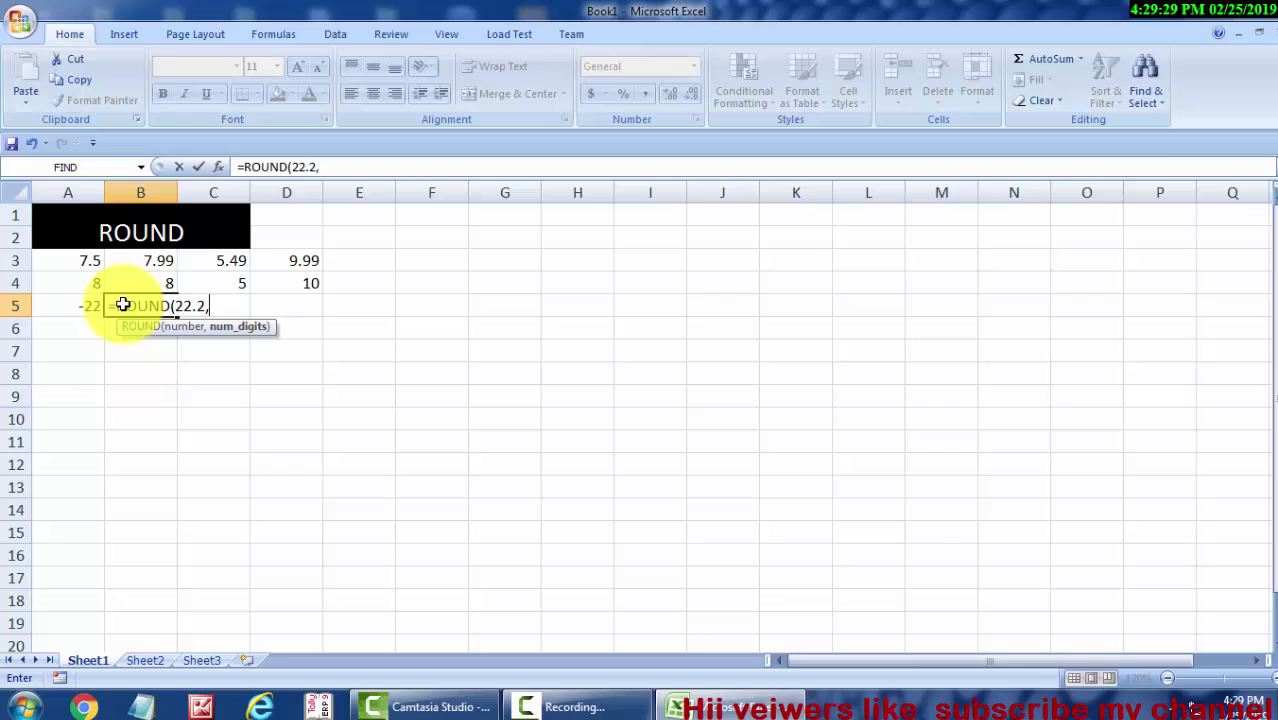
pyautogui.write('-')
pyautogui.write('29')
pyautogui.write(')')
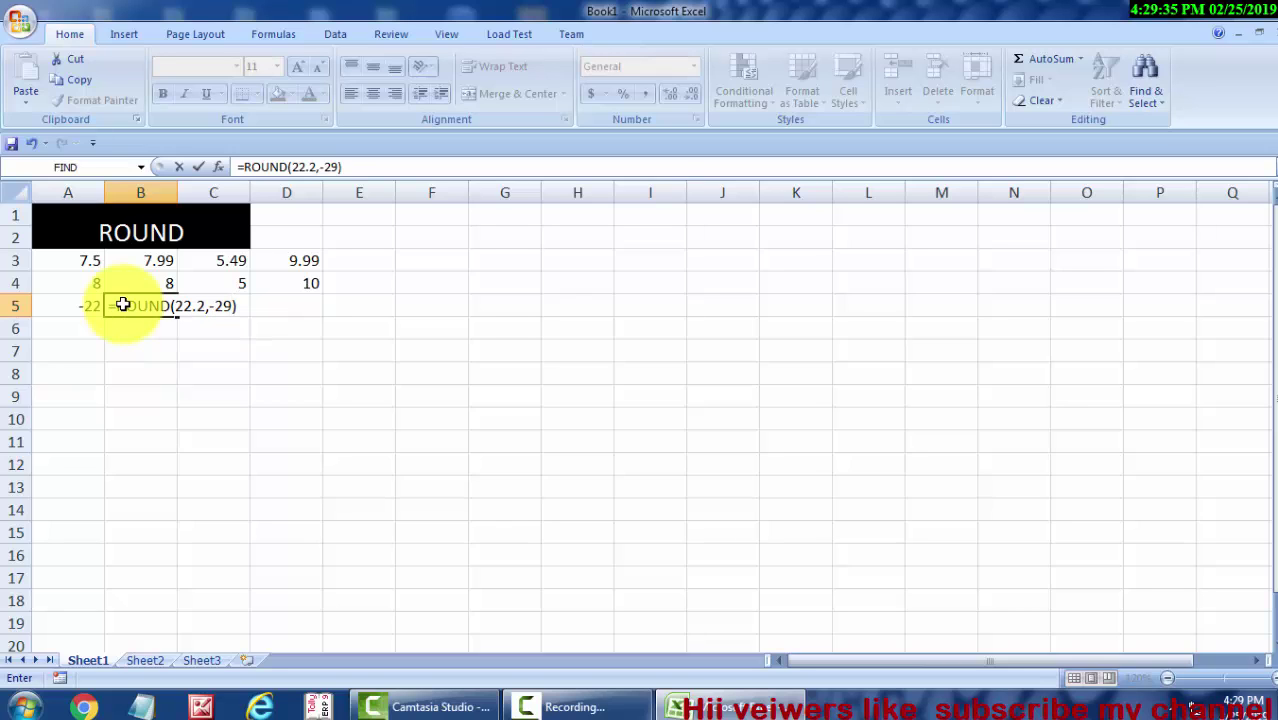
pyautogui.press('Return')
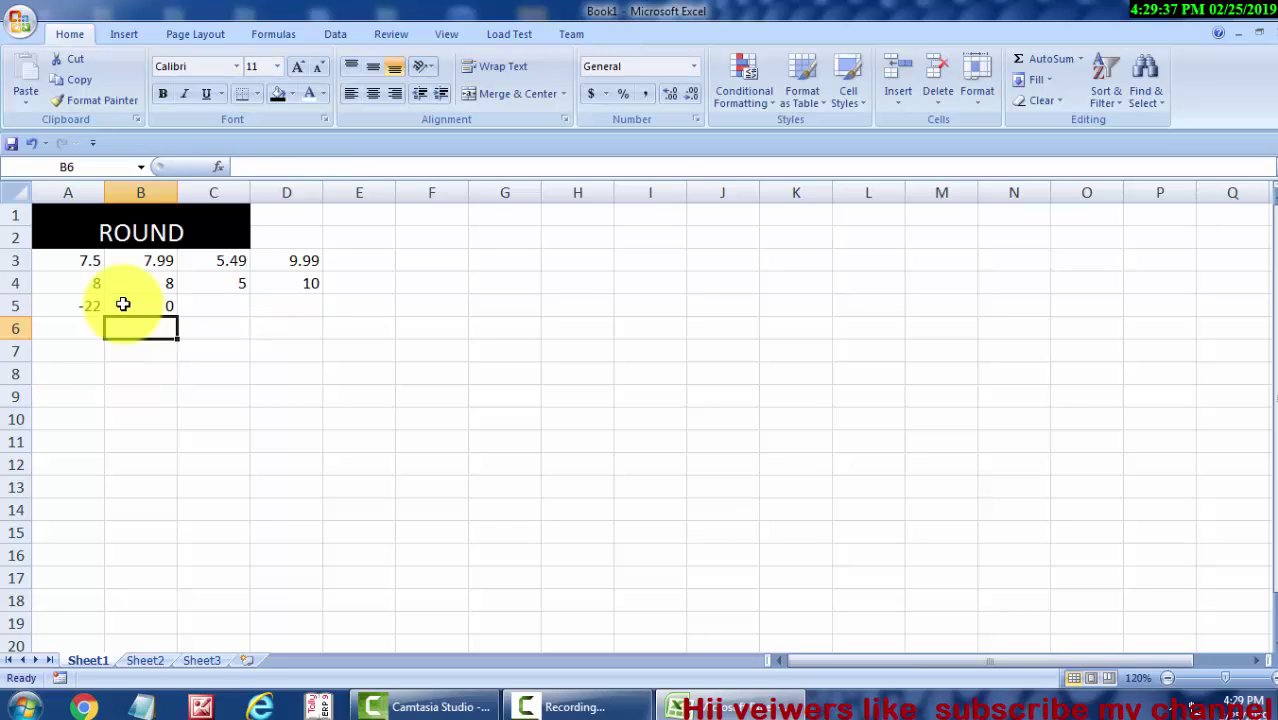
pyautogui.click(123, 304)
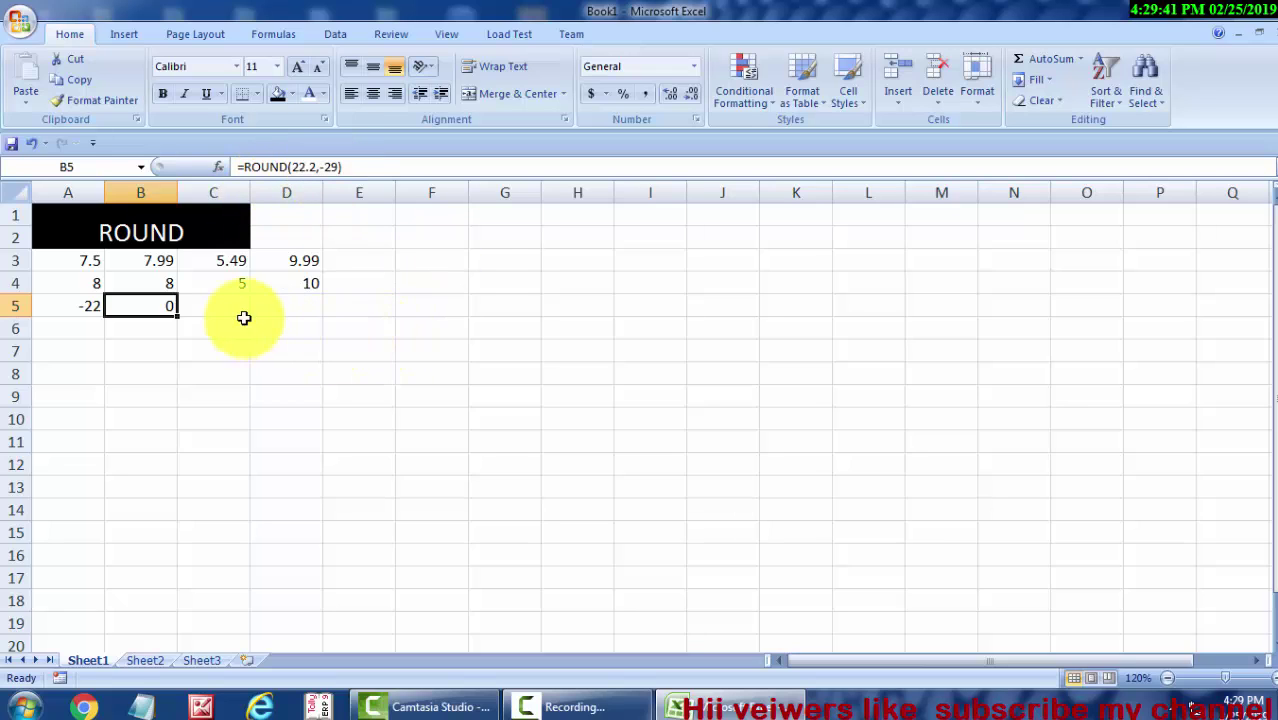
# Enter =ROUND(22.2,-22) in C5 to get 0, then compare it with A5's formula
pyautogui.click(205, 305)
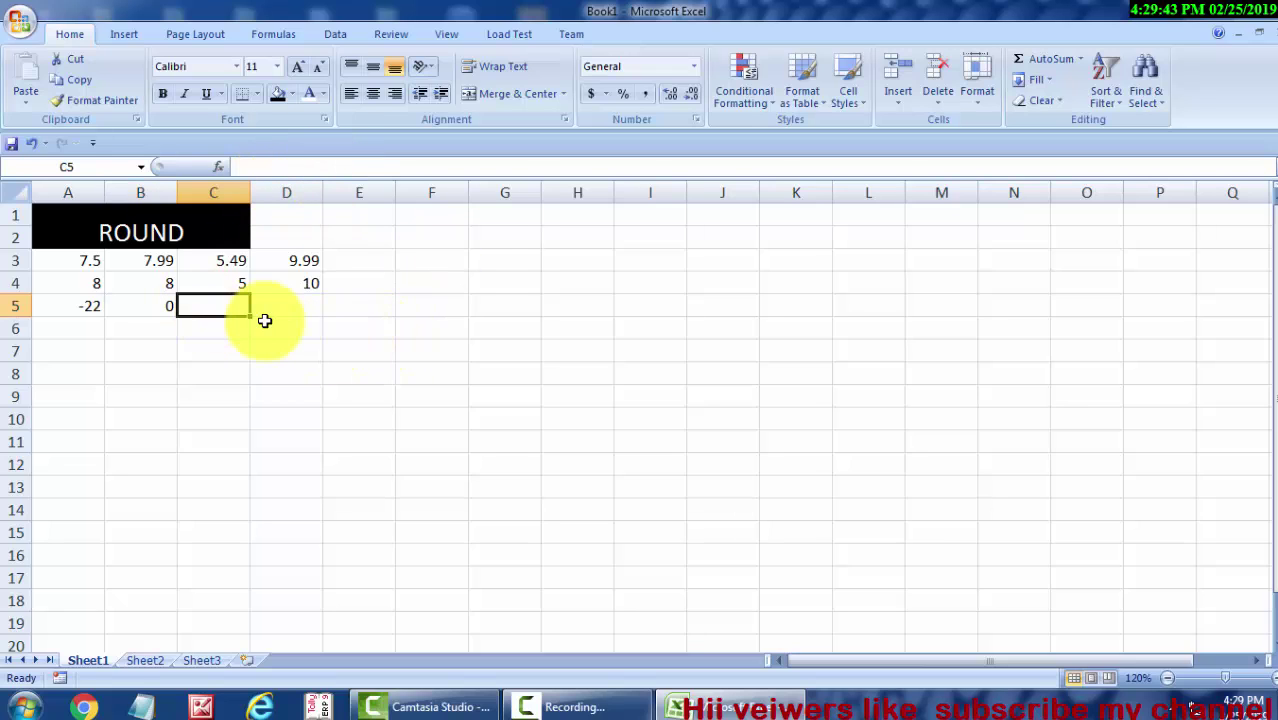
pyautogui.write('=ROU')
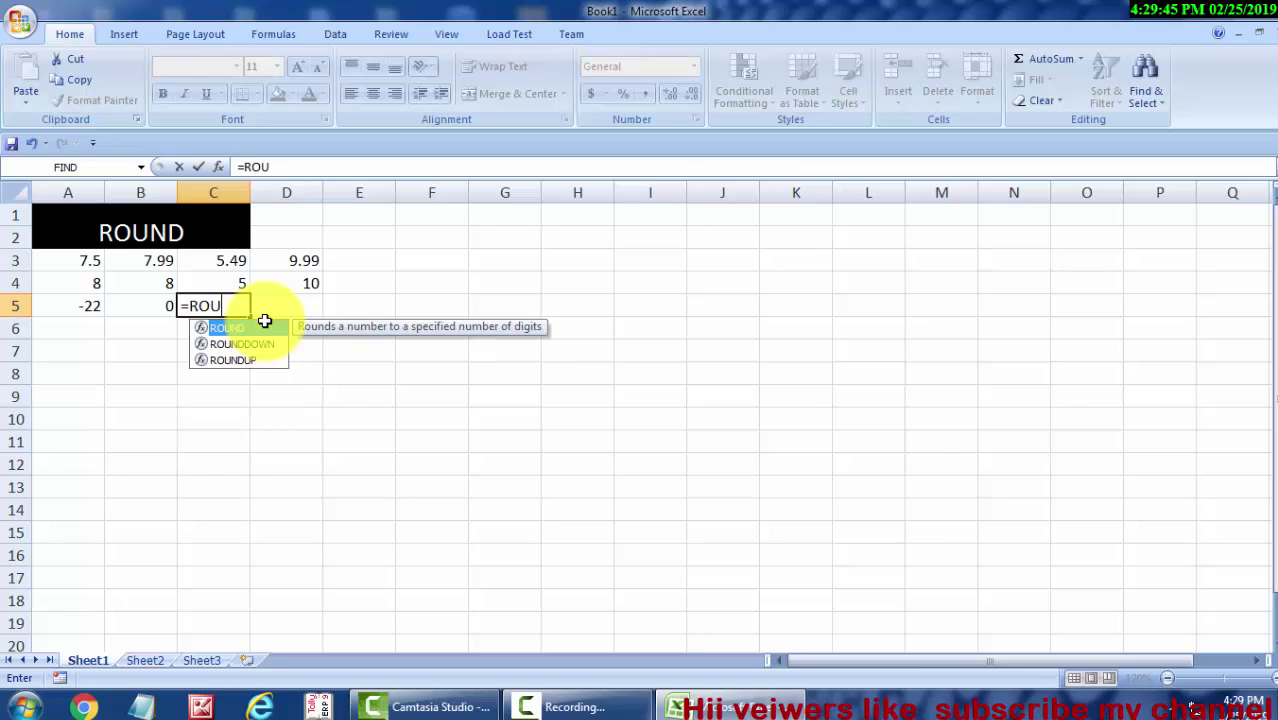
pyautogui.write('ND(')
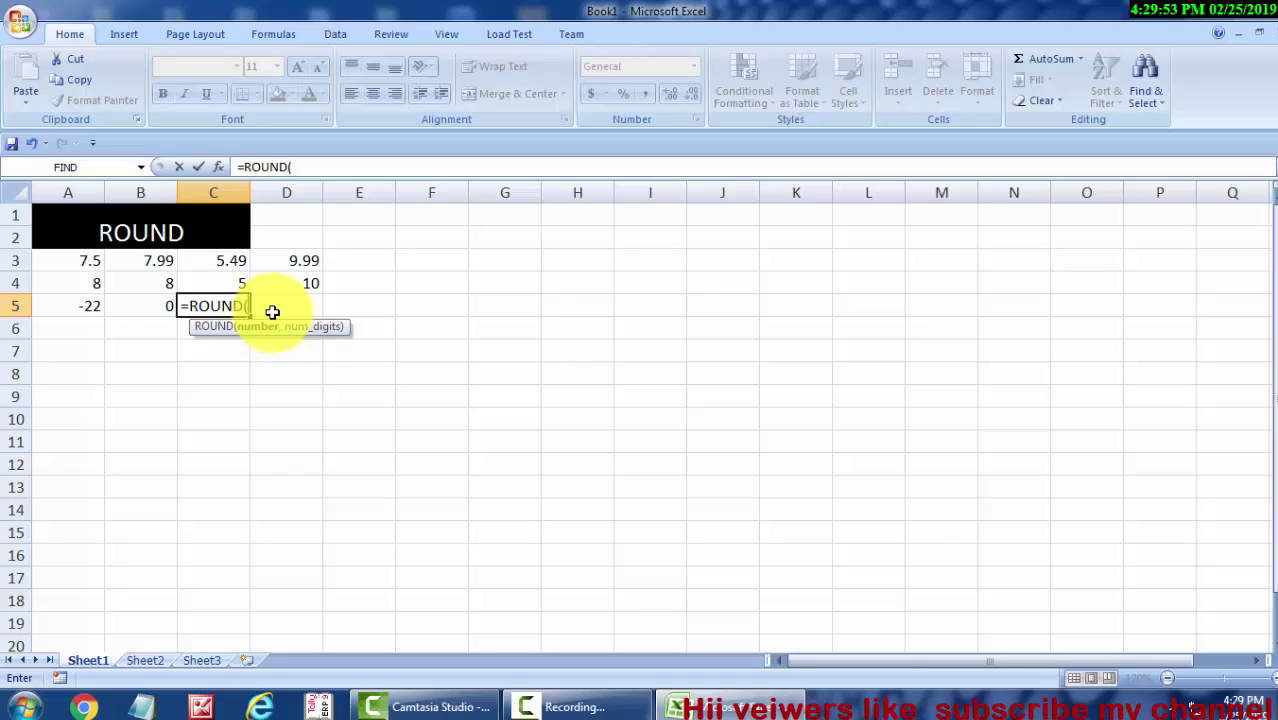
pyautogui.write('.')
pyautogui.press('BackSpace')
pyautogui.write('22')
pyautogui.write('.')
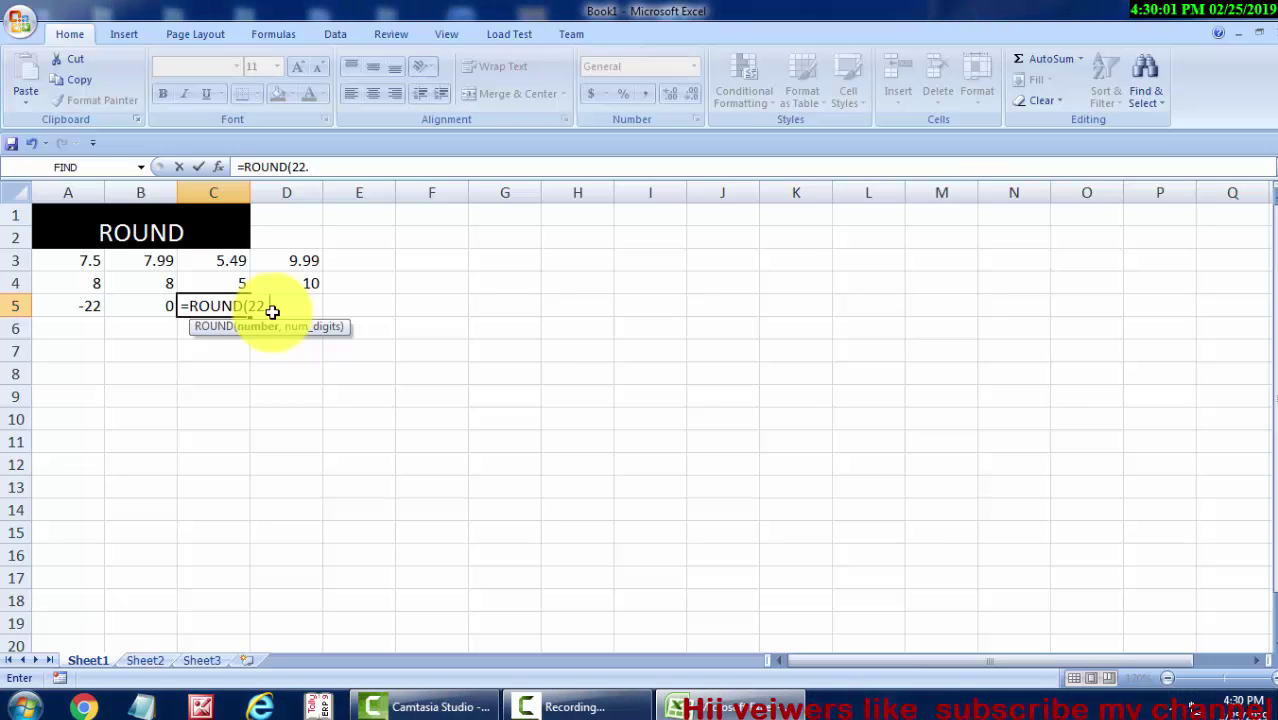
pyautogui.write('2,')
pyautogui.write('-')
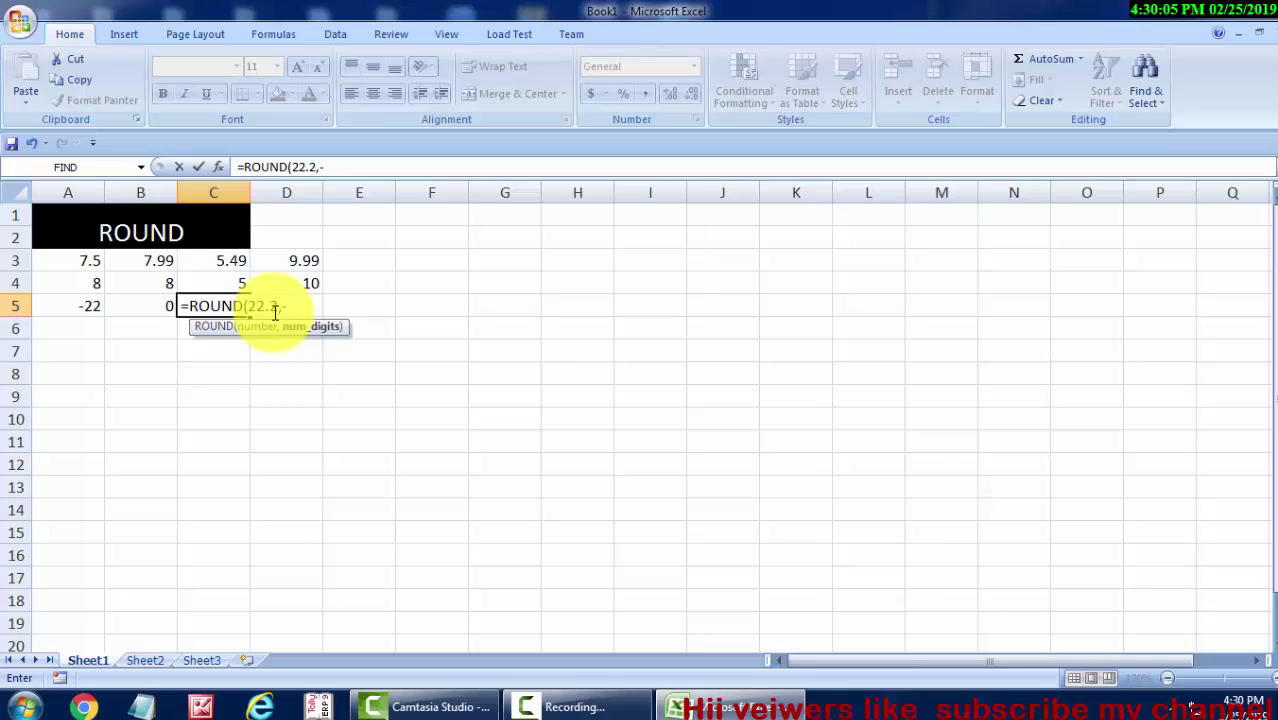
pyautogui.write('22')
pyautogui.write(')')
pyautogui.press('Return')
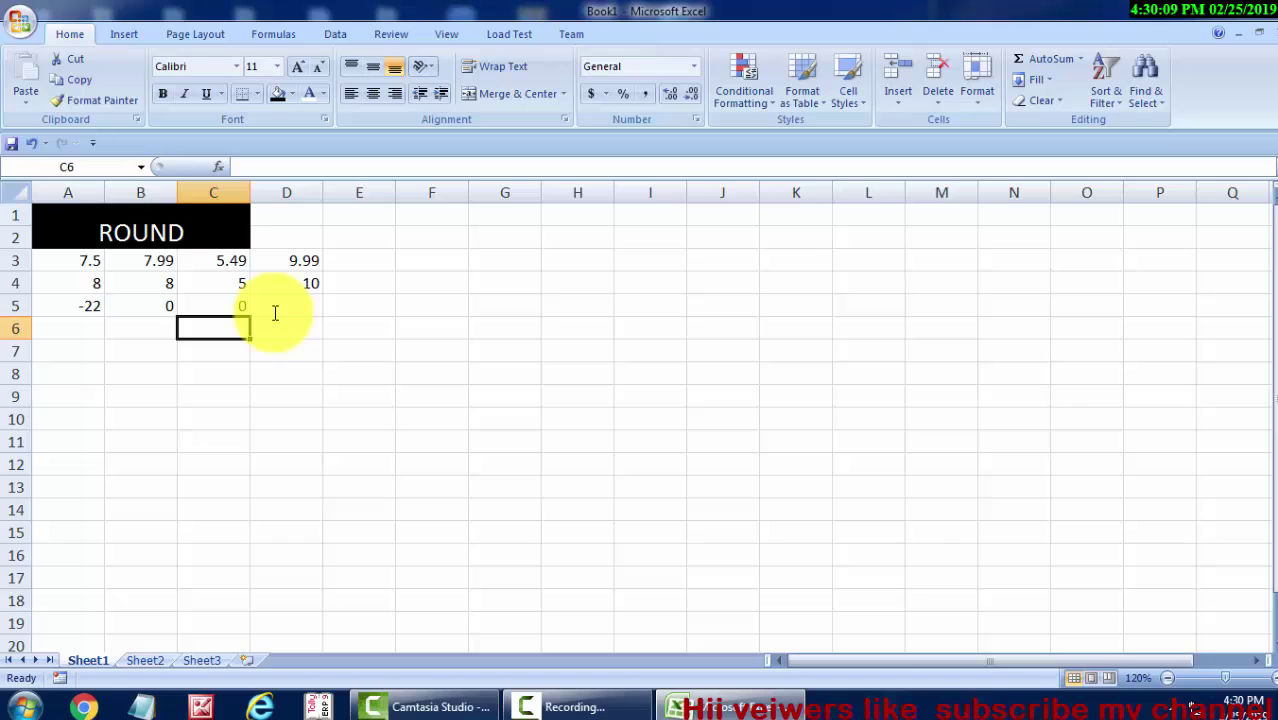
pyautogui.click(78, 301)
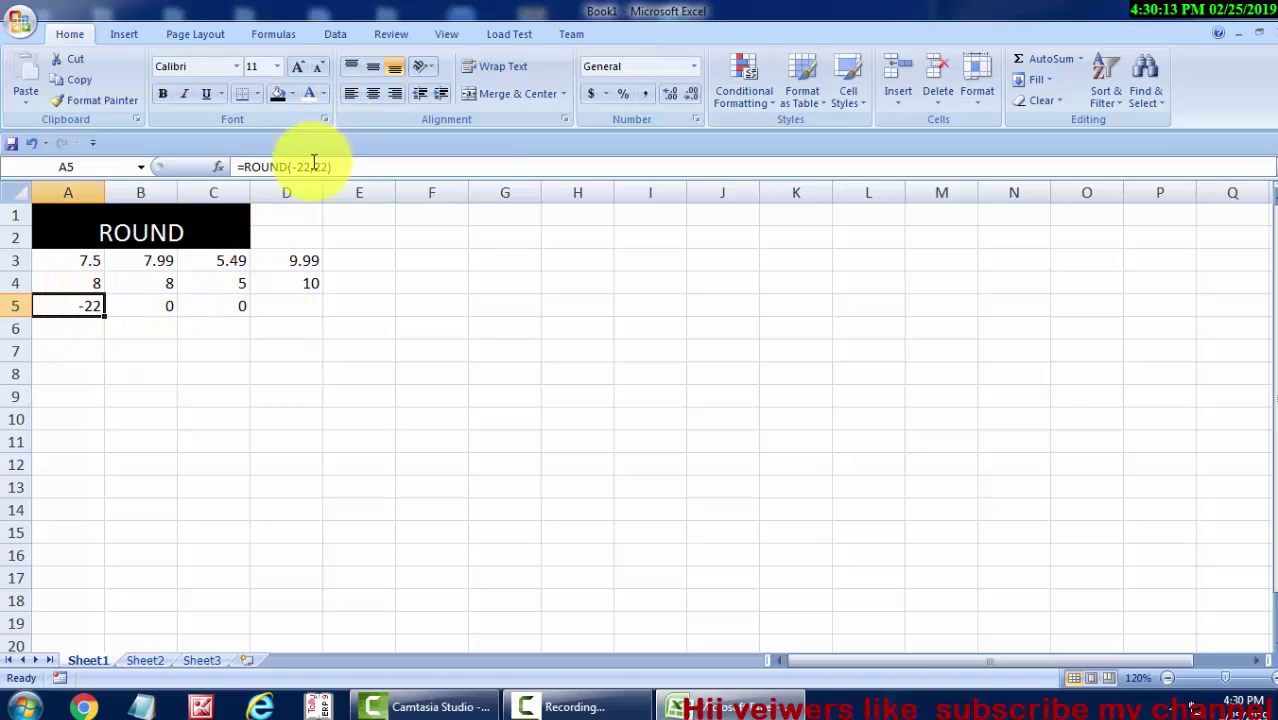
# Enter =ROUND(-23,22) in D5 to get -23, then review the D5 and A5 formulas
pyautogui.click(308, 308)
pyautogui.write('=R')
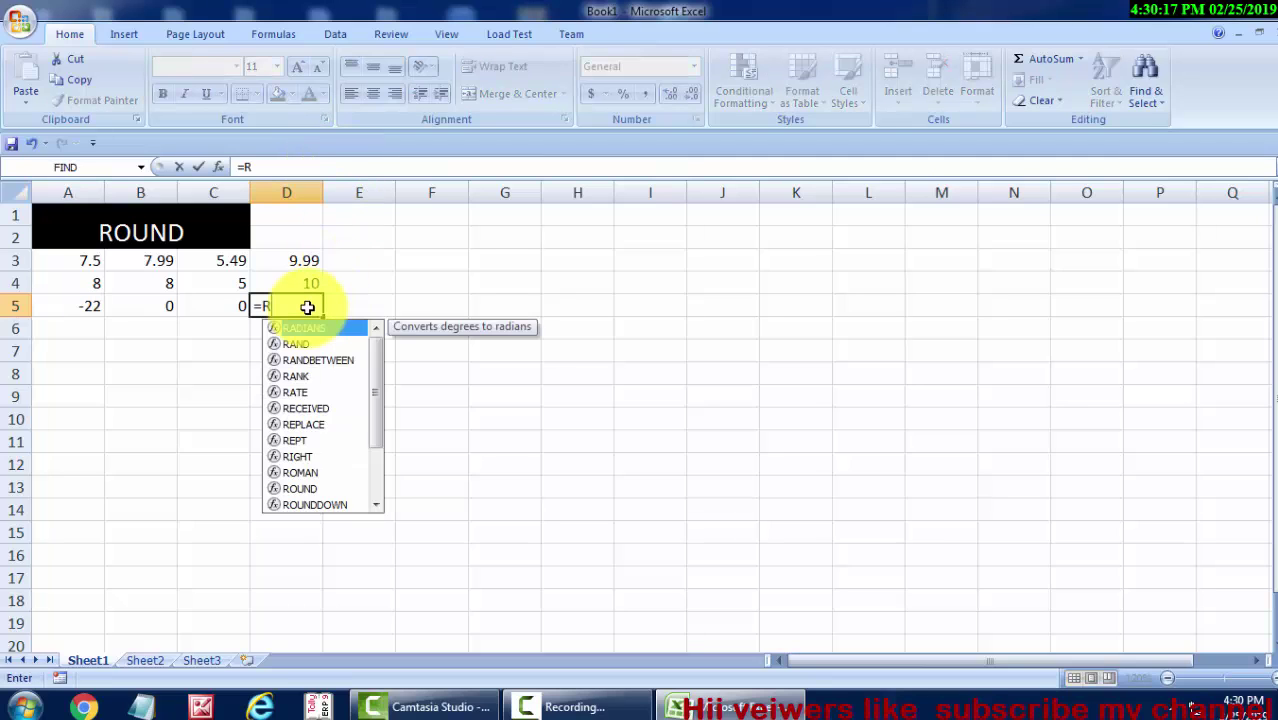
pyautogui.write('OUND')
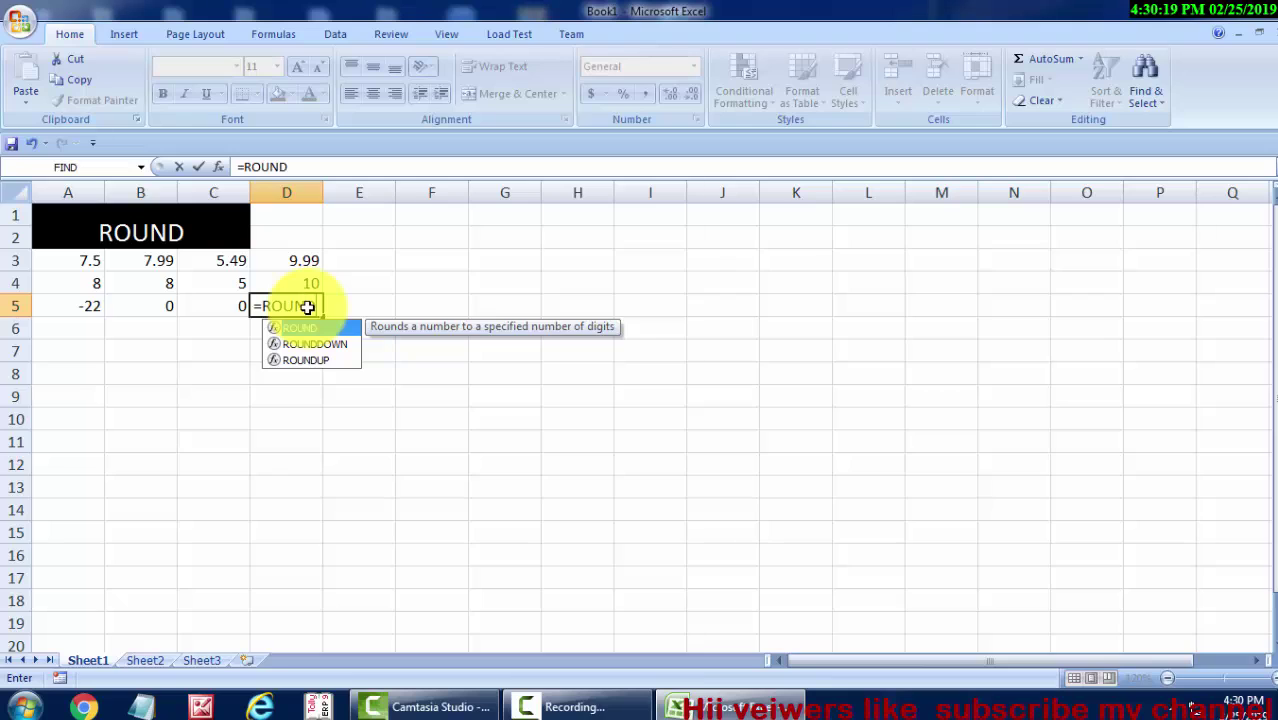
pyautogui.write('(')
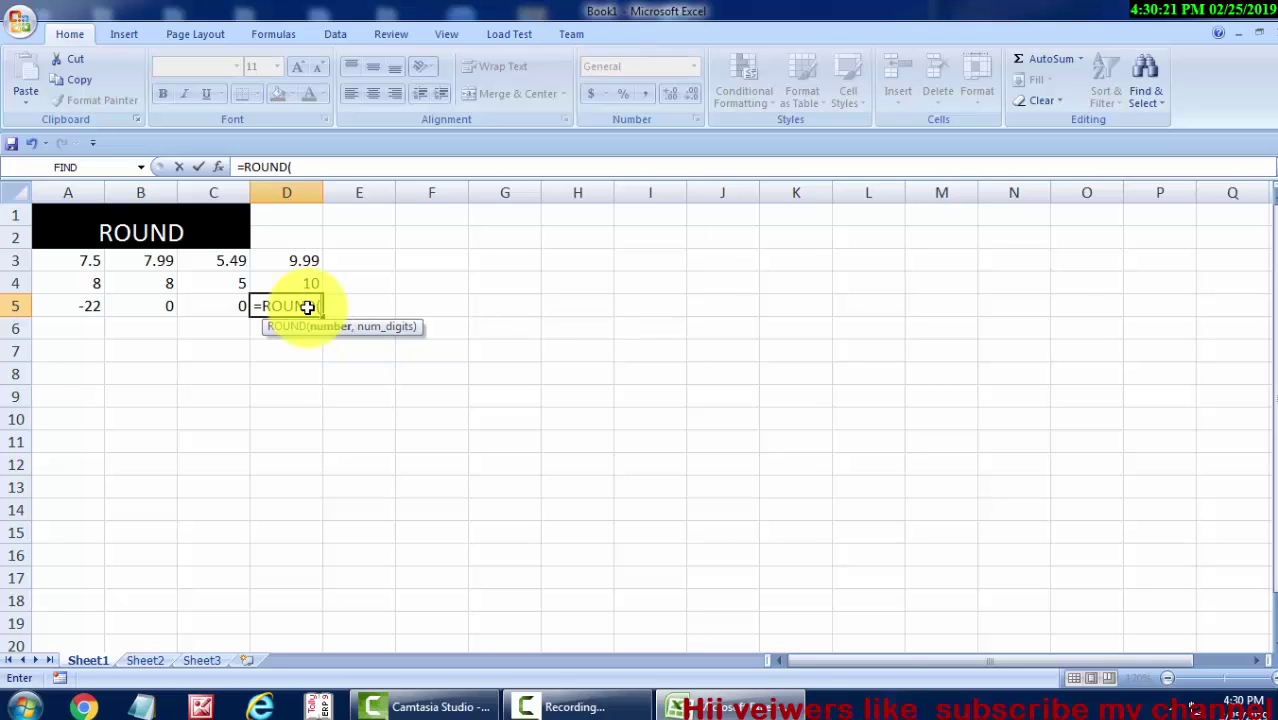
pyautogui.write('-')
pyautogui.write('23,')
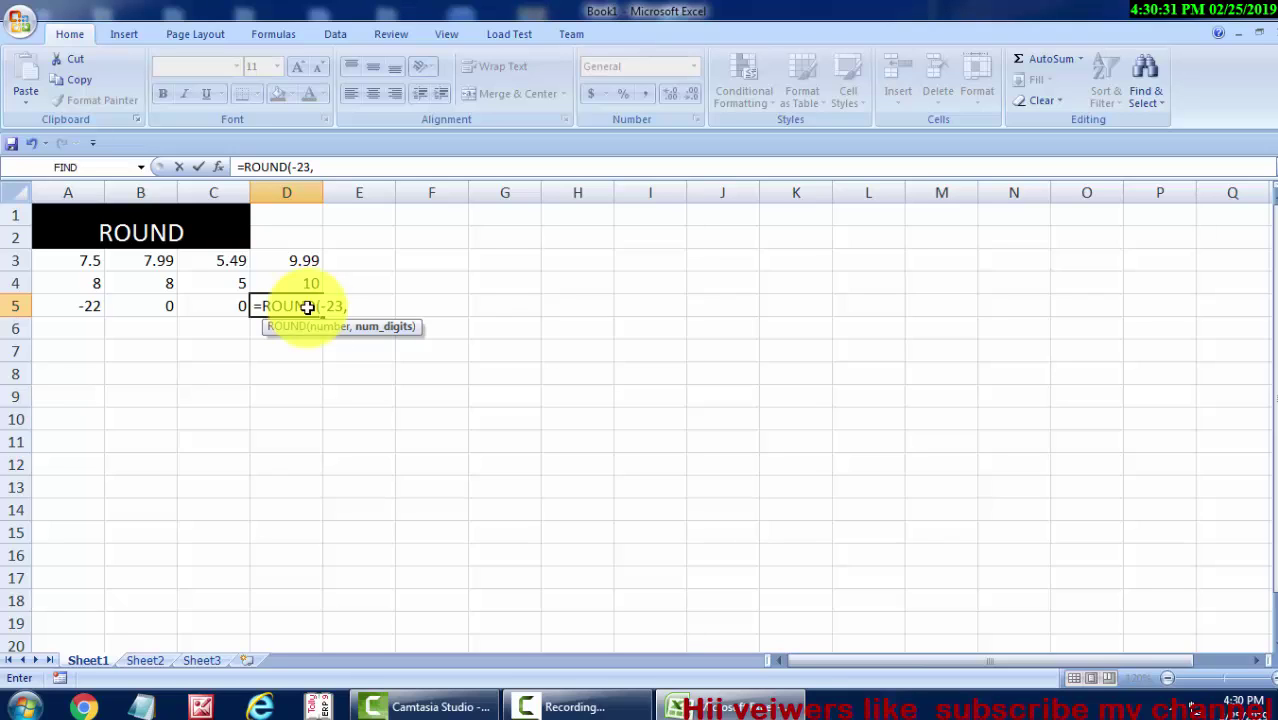
pyautogui.write('22')
pyautogui.write(')')
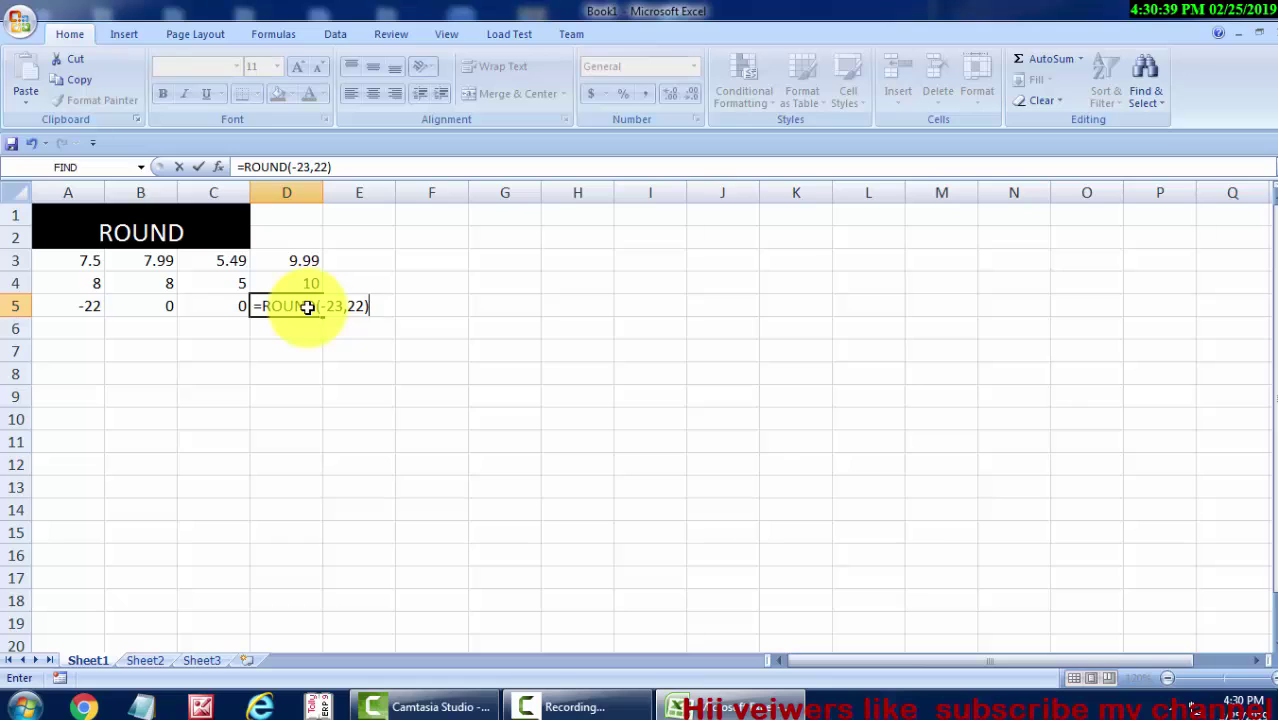
pyautogui.press('Return')
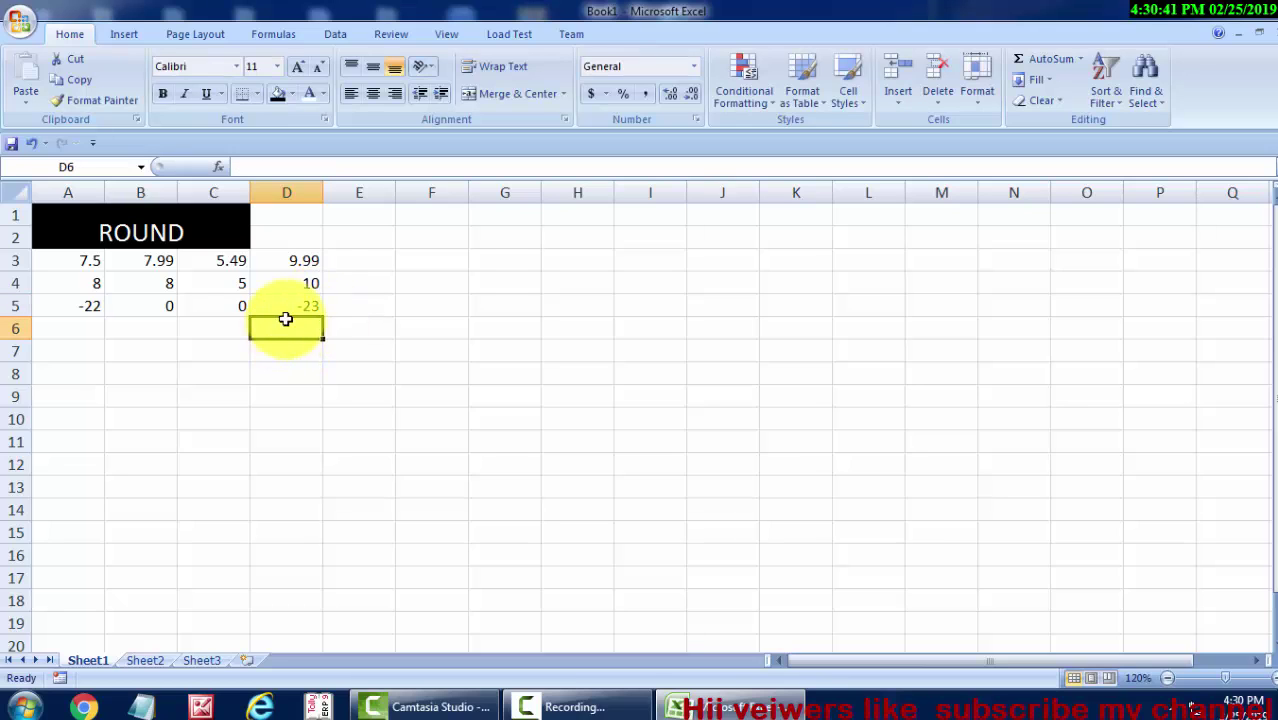
pyautogui.click(296, 306)
pyautogui.click(80, 305)
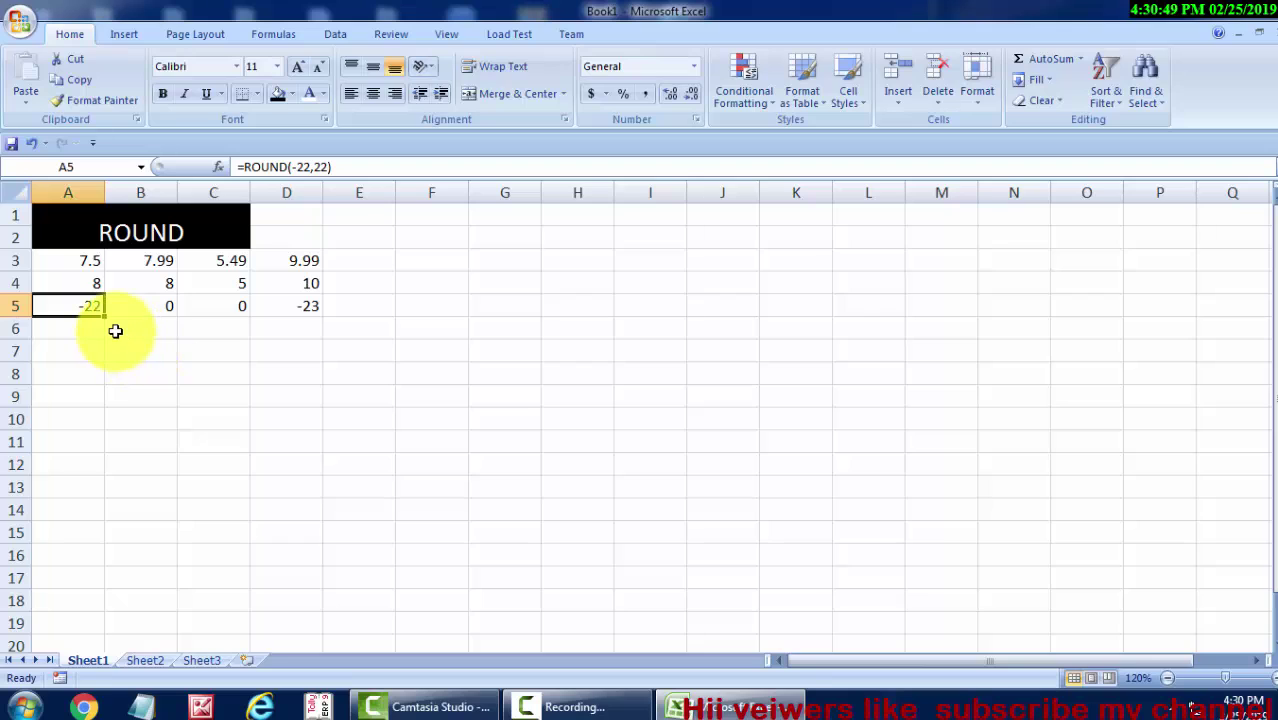
pyautogui.click(70, 325)
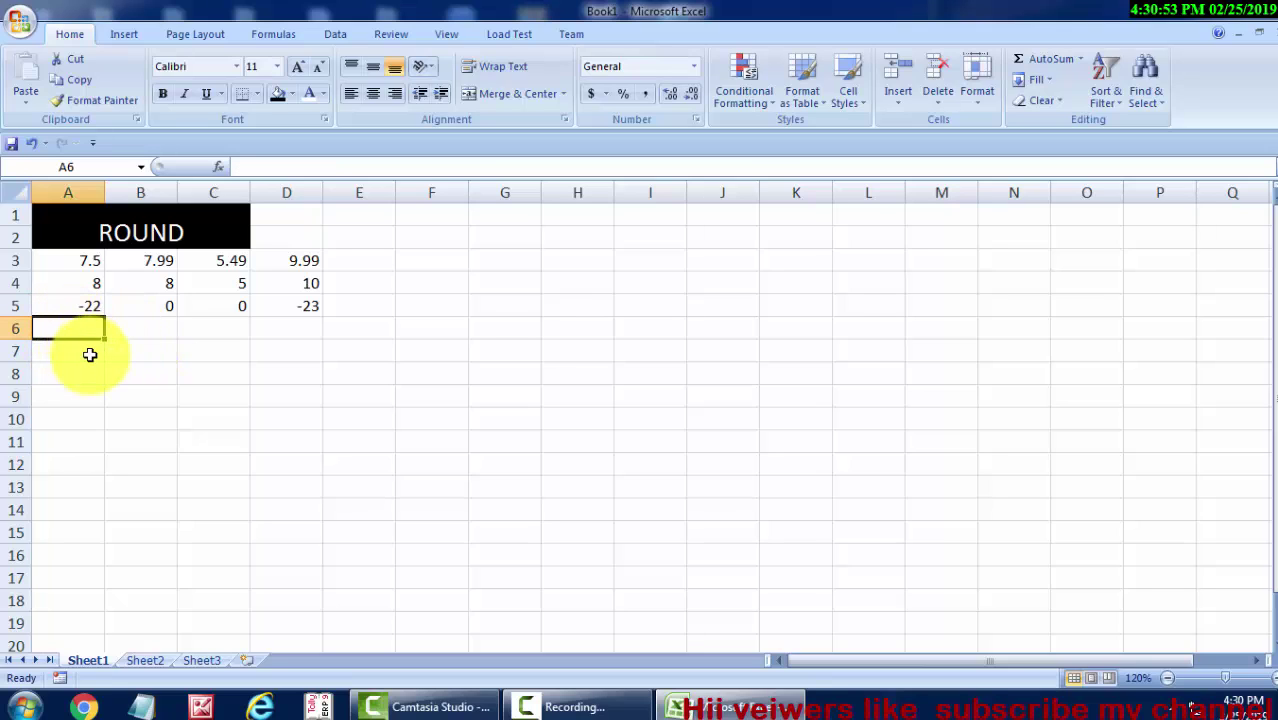
# Enter =ROUNDUP(55.43,0) in A6 so it displays 56
pyautogui.write('=')
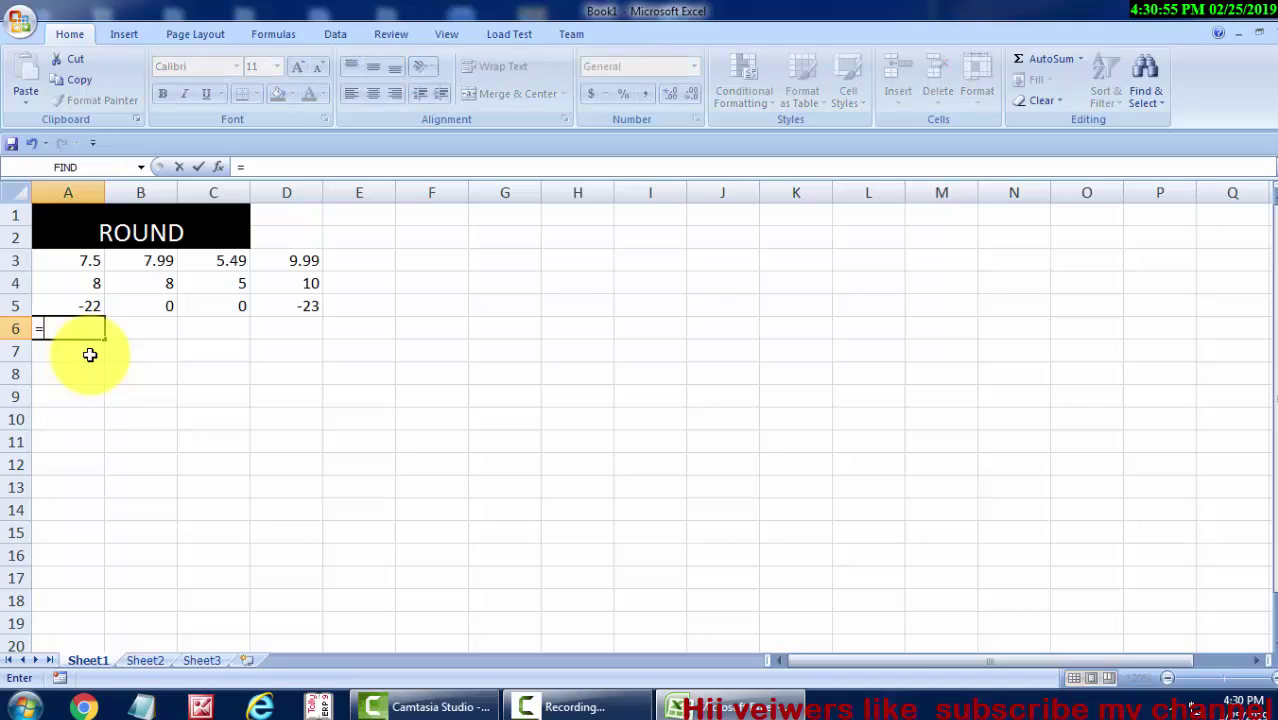
pyautogui.write('R')
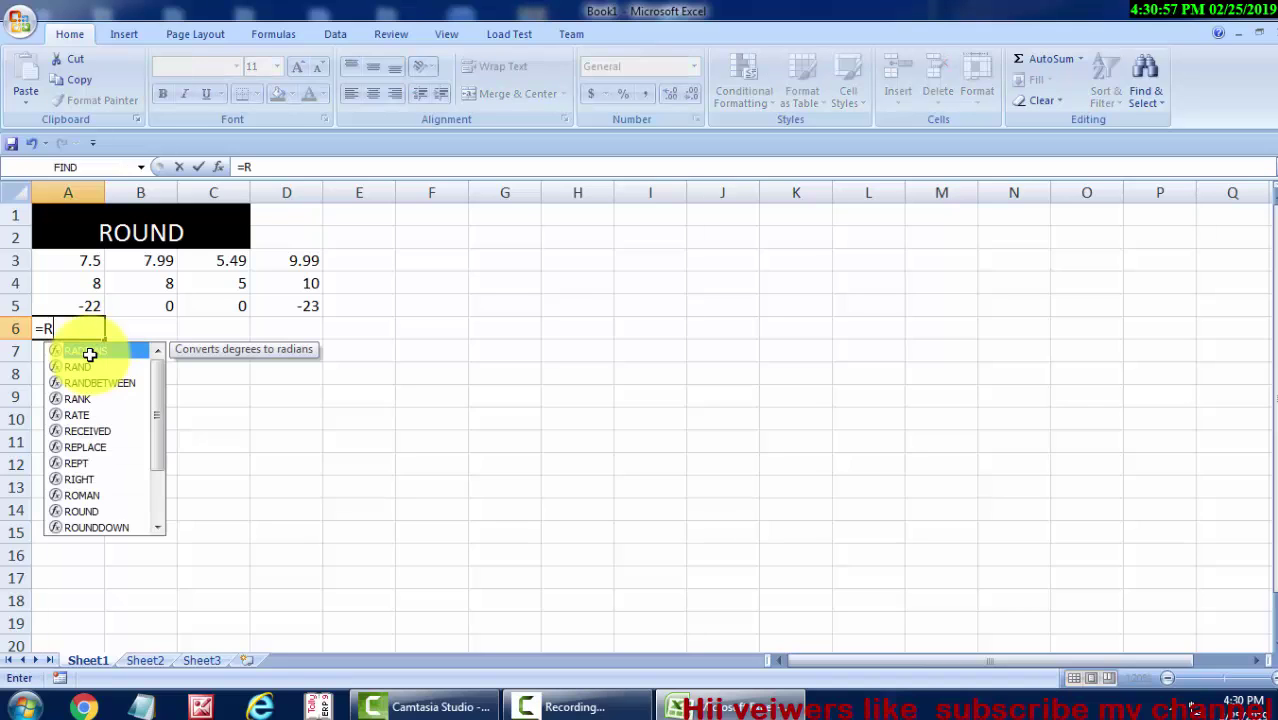
pyautogui.write('OUND')
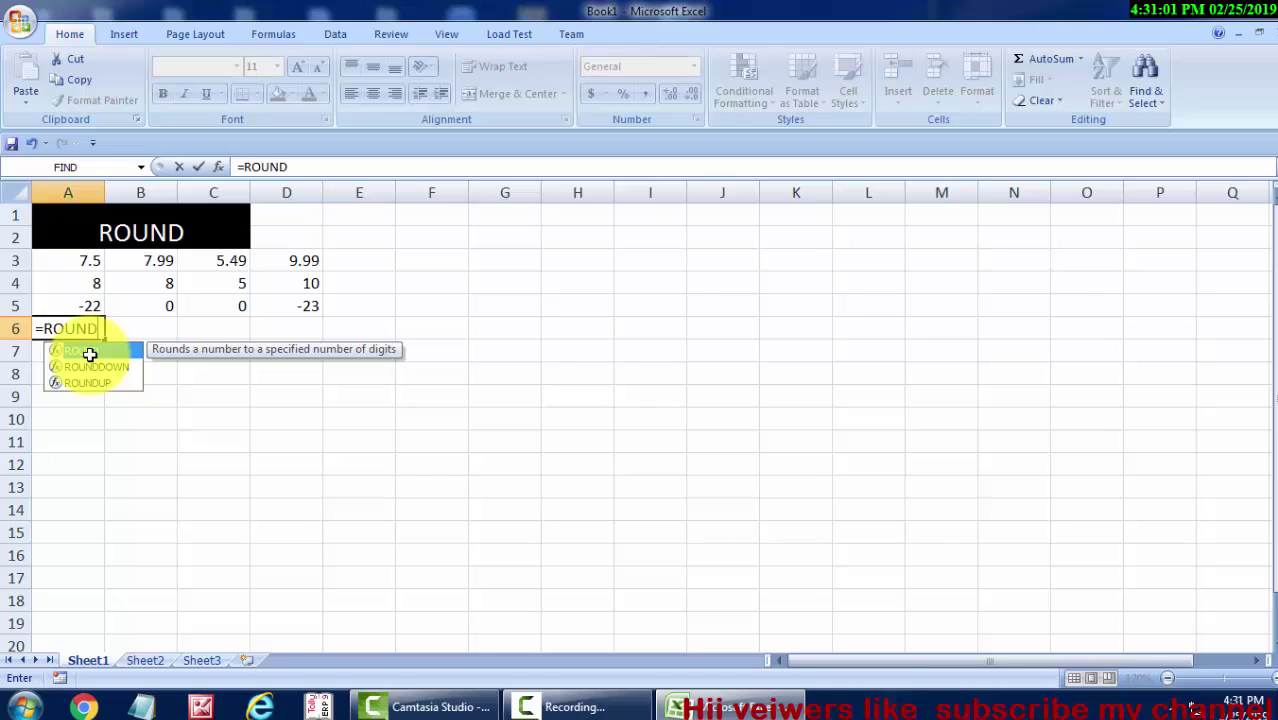
pyautogui.press('Down')
pyautogui.press('Down')
pyautogui.press('Tab')
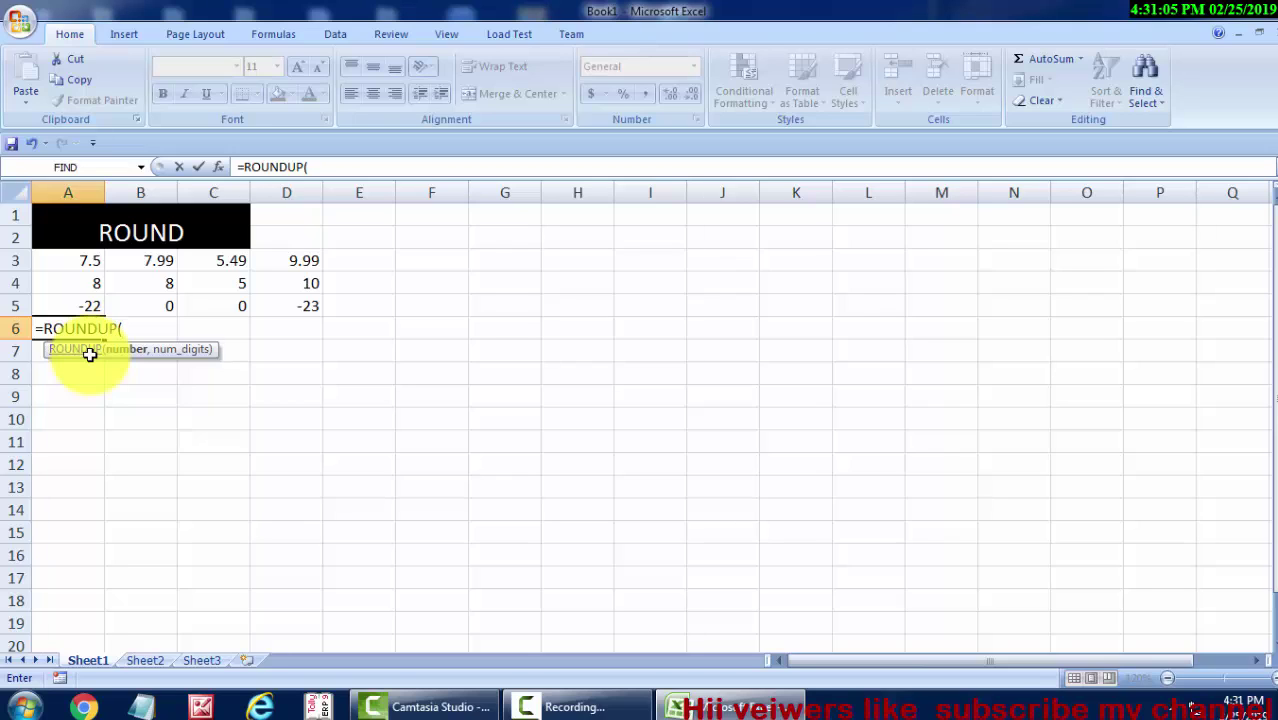
pyautogui.write('55.4')
pyautogui.write('3,')
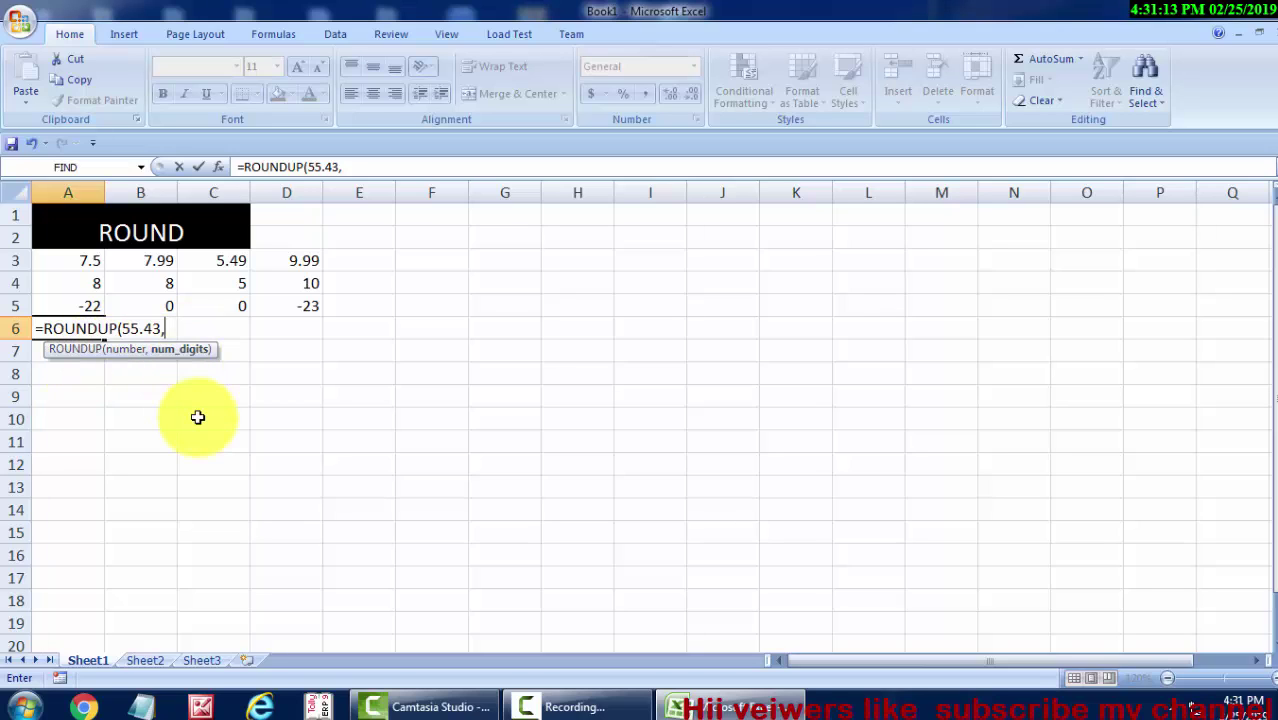
pyautogui.write('0')
pyautogui.write(')')
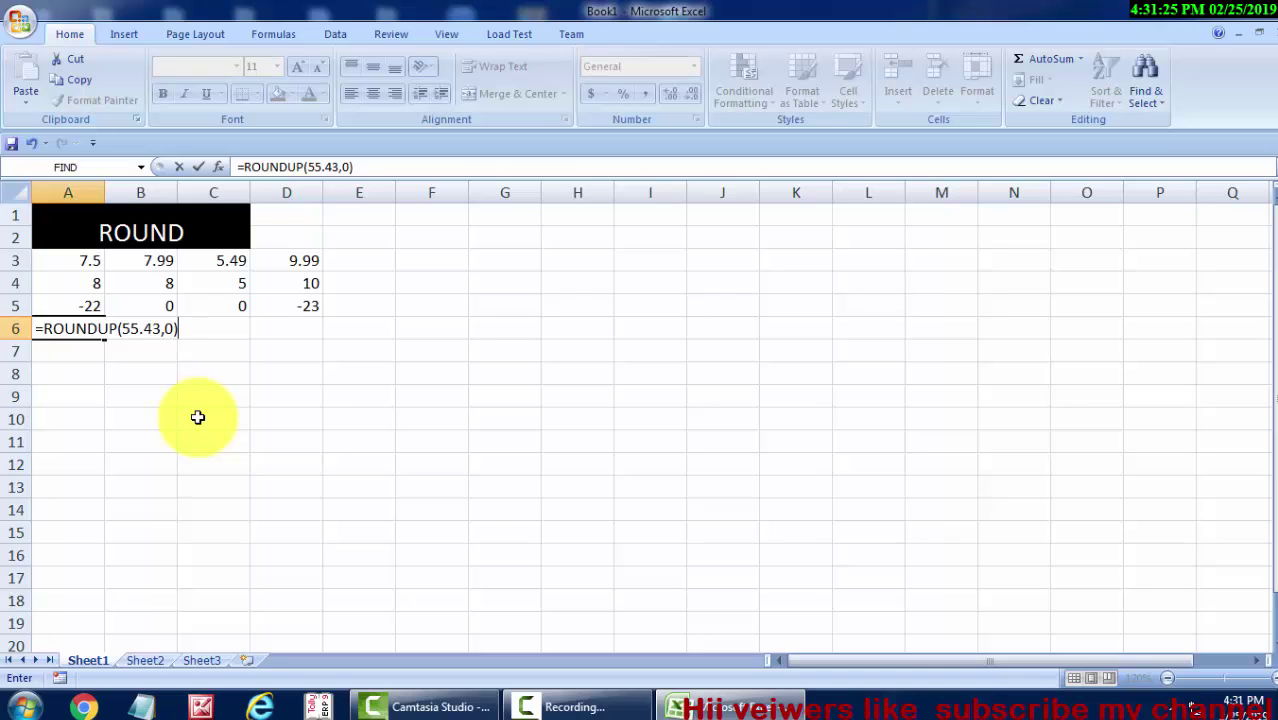
pyautogui.press('Return')
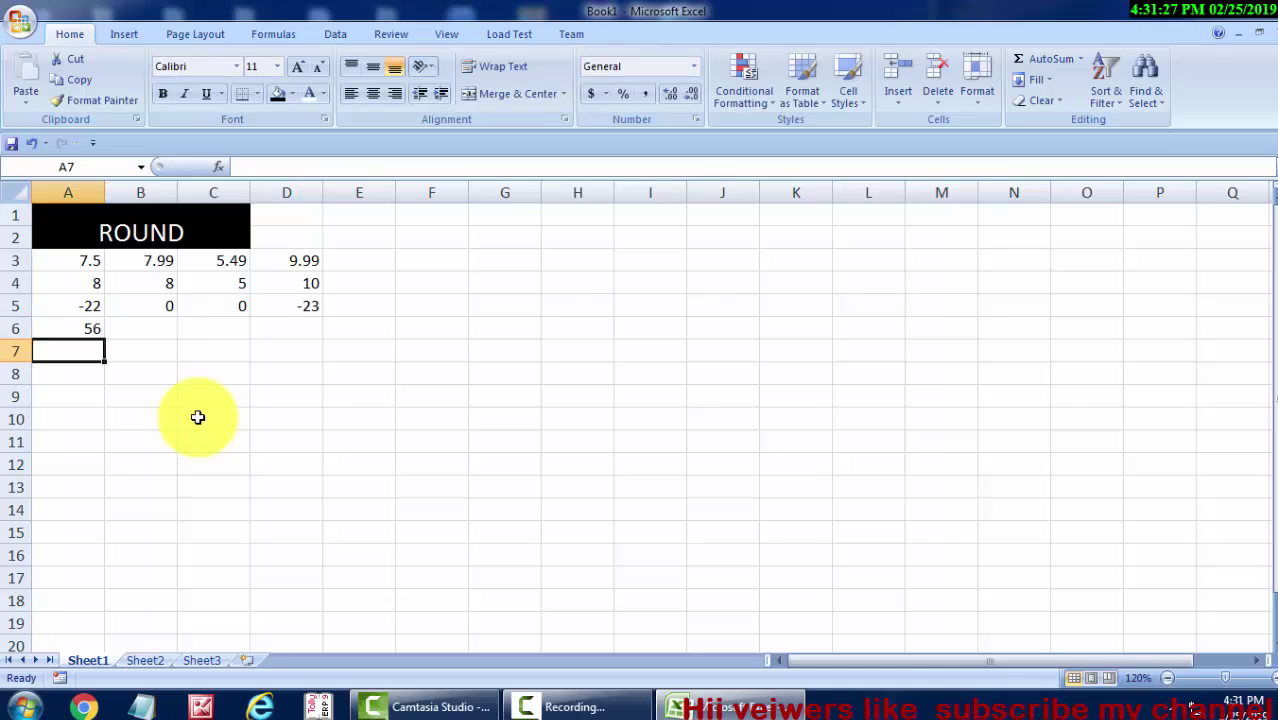
pyautogui.click(48, 328)
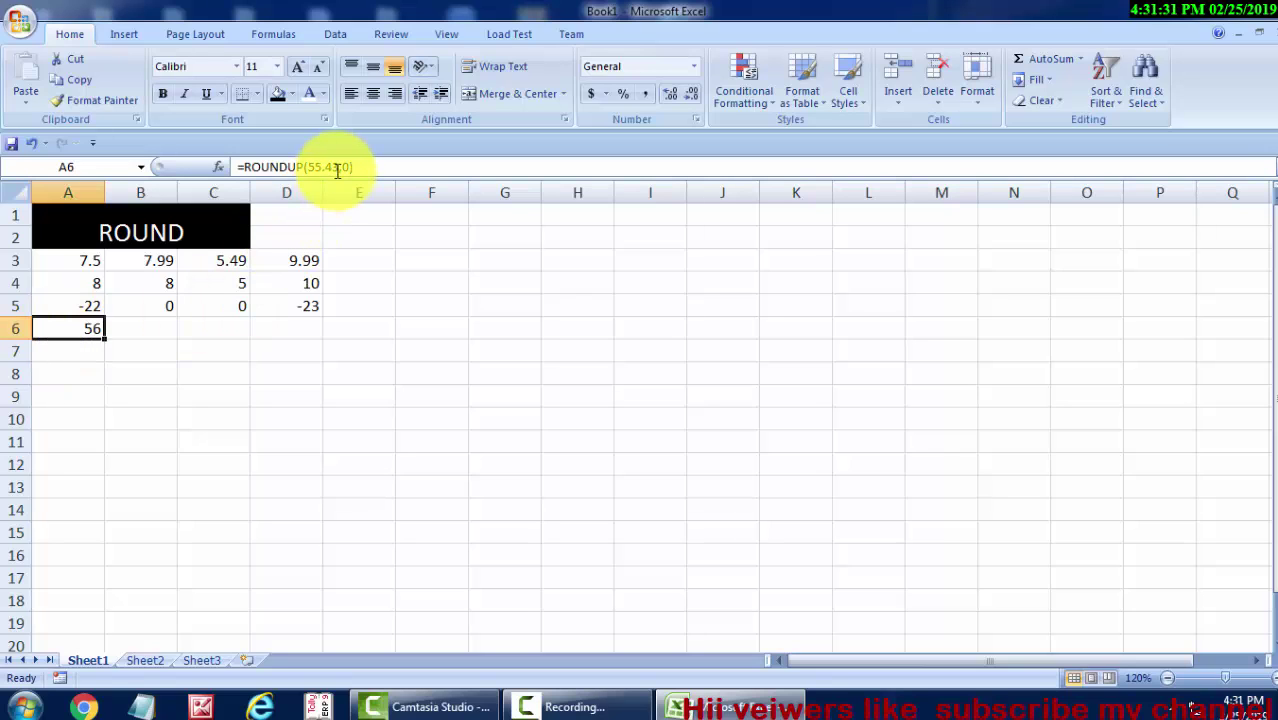
pyautogui.moveTo(338, 170); pyautogui.dragTo(322, 169)
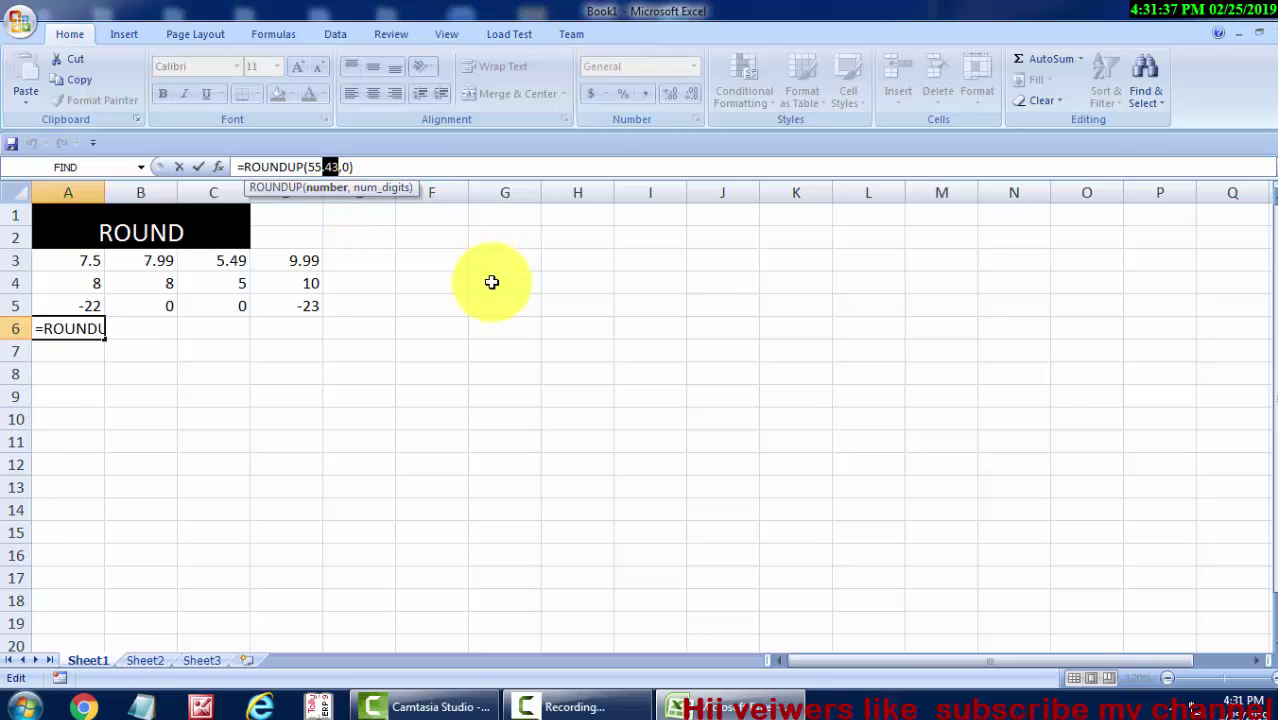
pyautogui.press('Return')
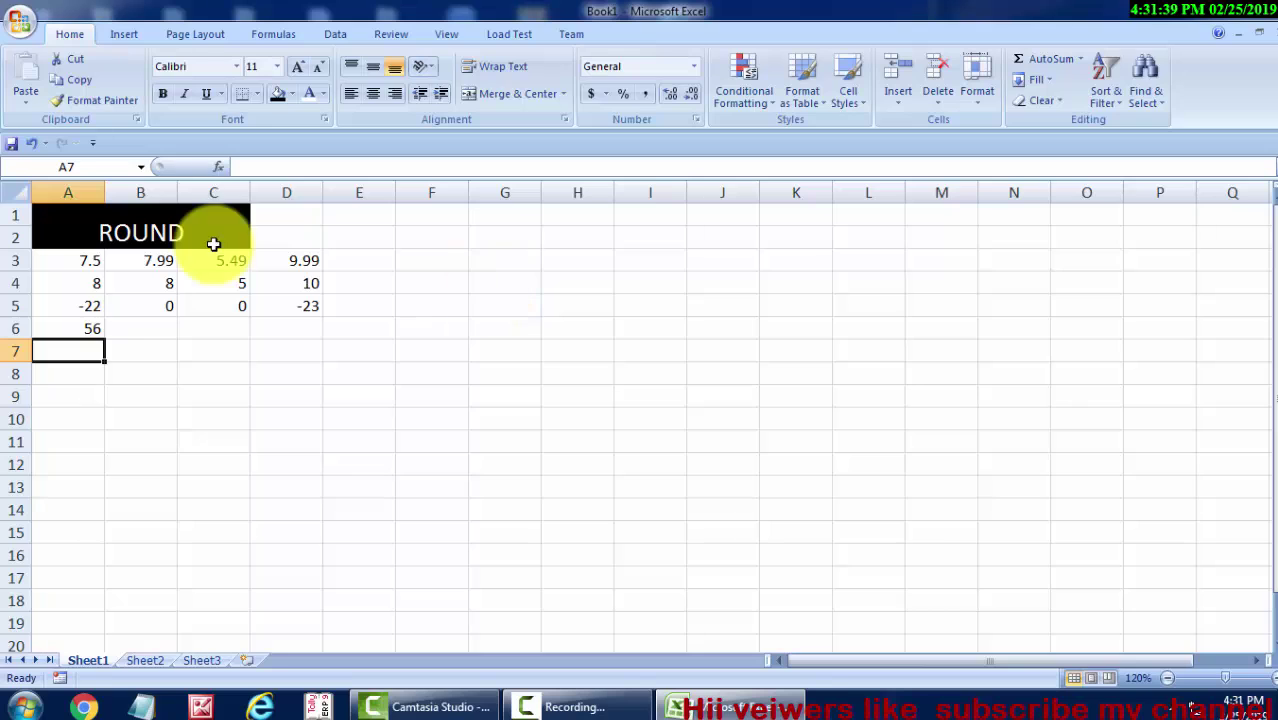
# Enter =ROUNDDOWN(55.75,0) in B6 so it displays 55
pyautogui.click(132, 330)
pyautogui.write('=')
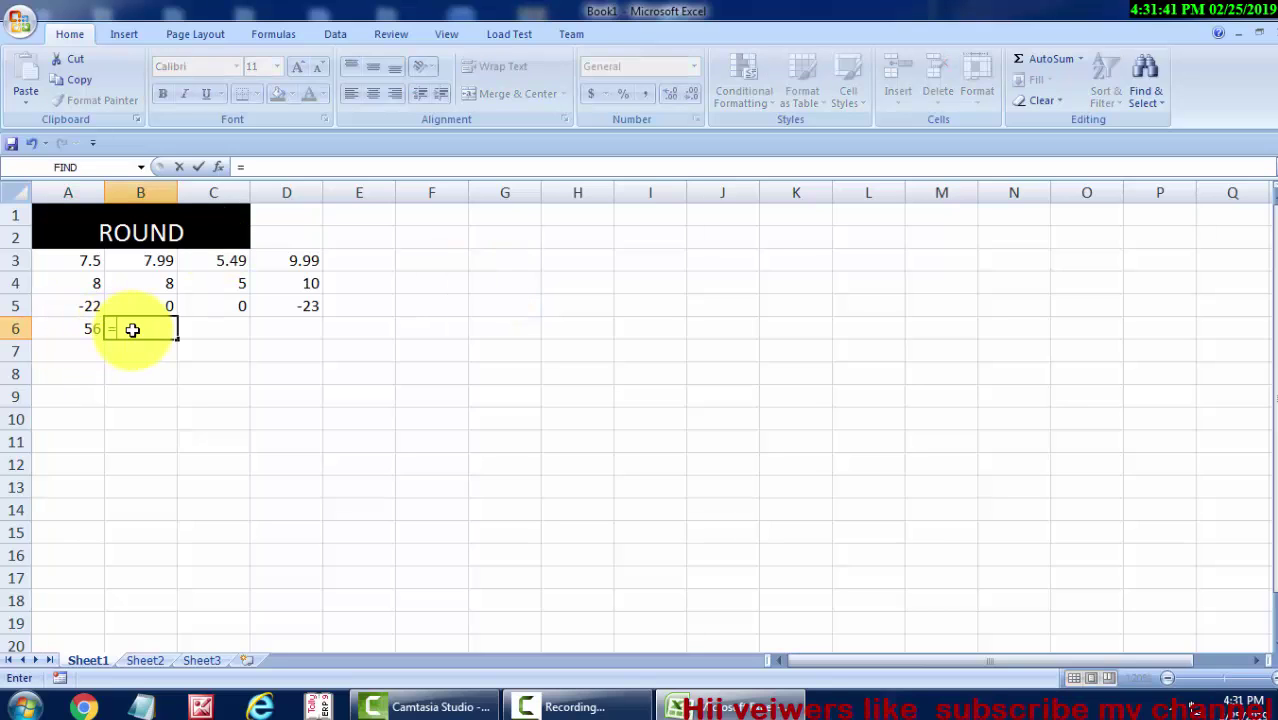
pyautogui.write('ROU')
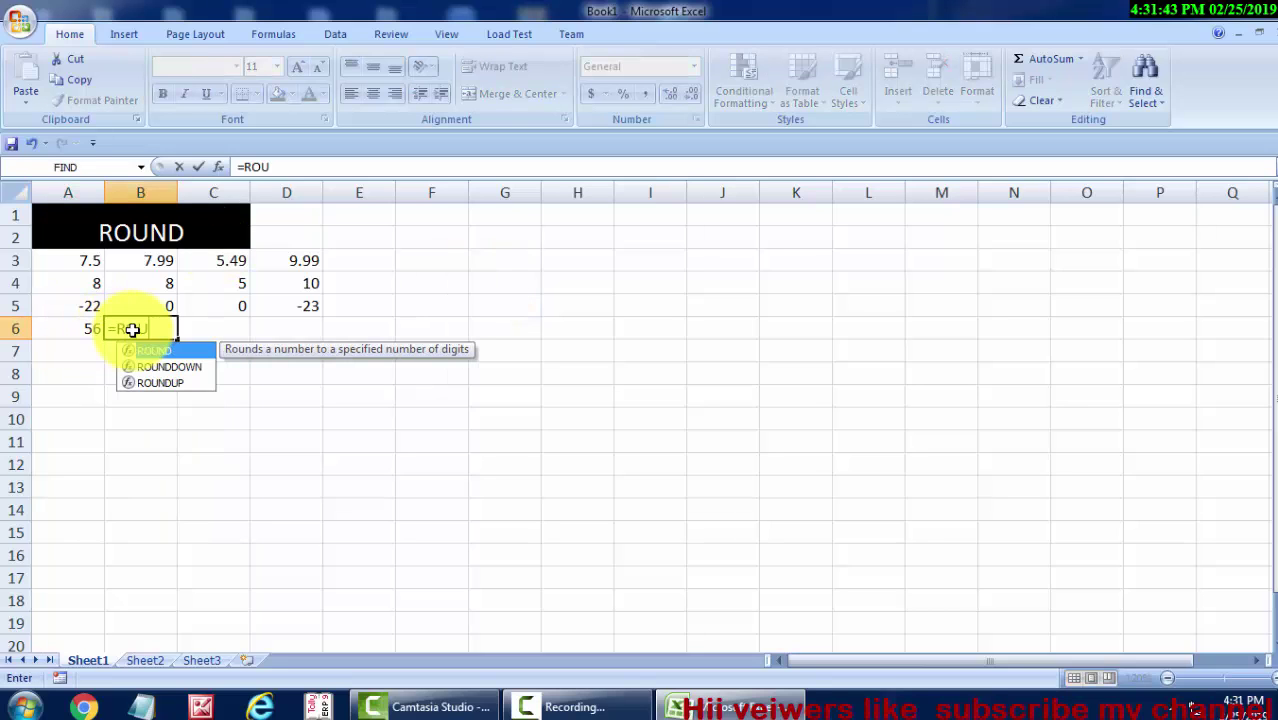
pyautogui.write('ND(')
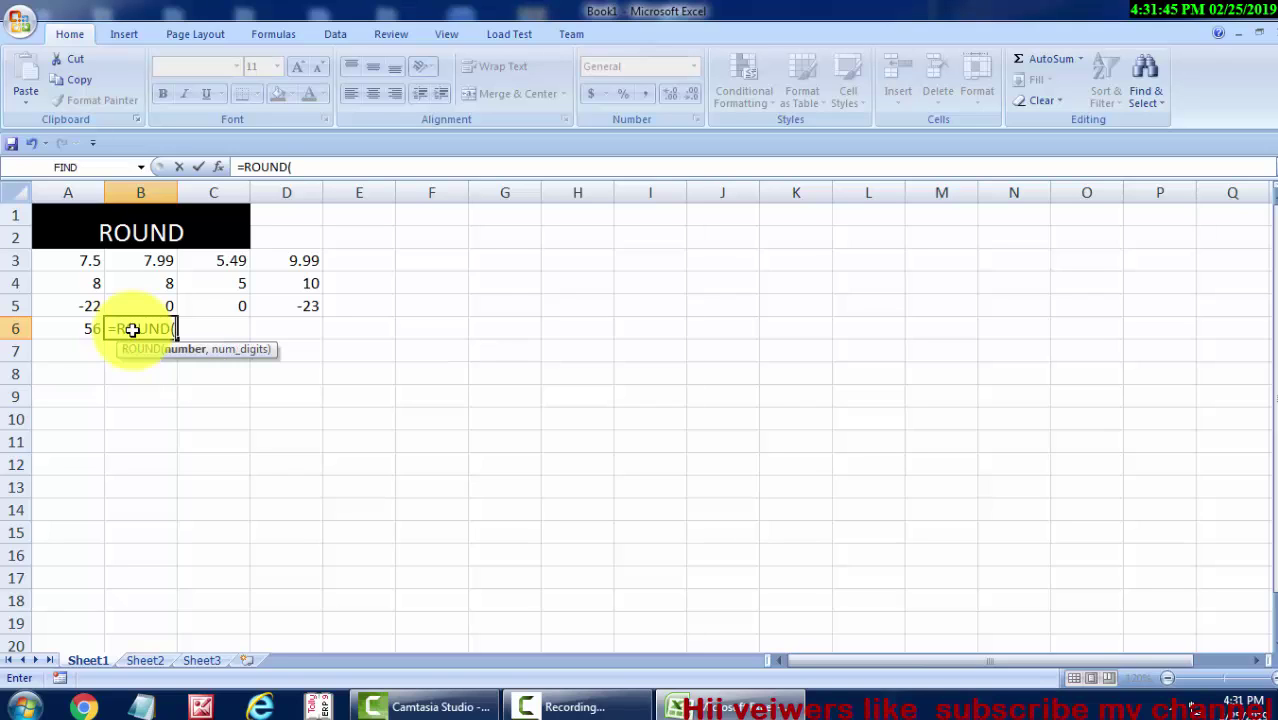
pyautogui.press('BackSpace')
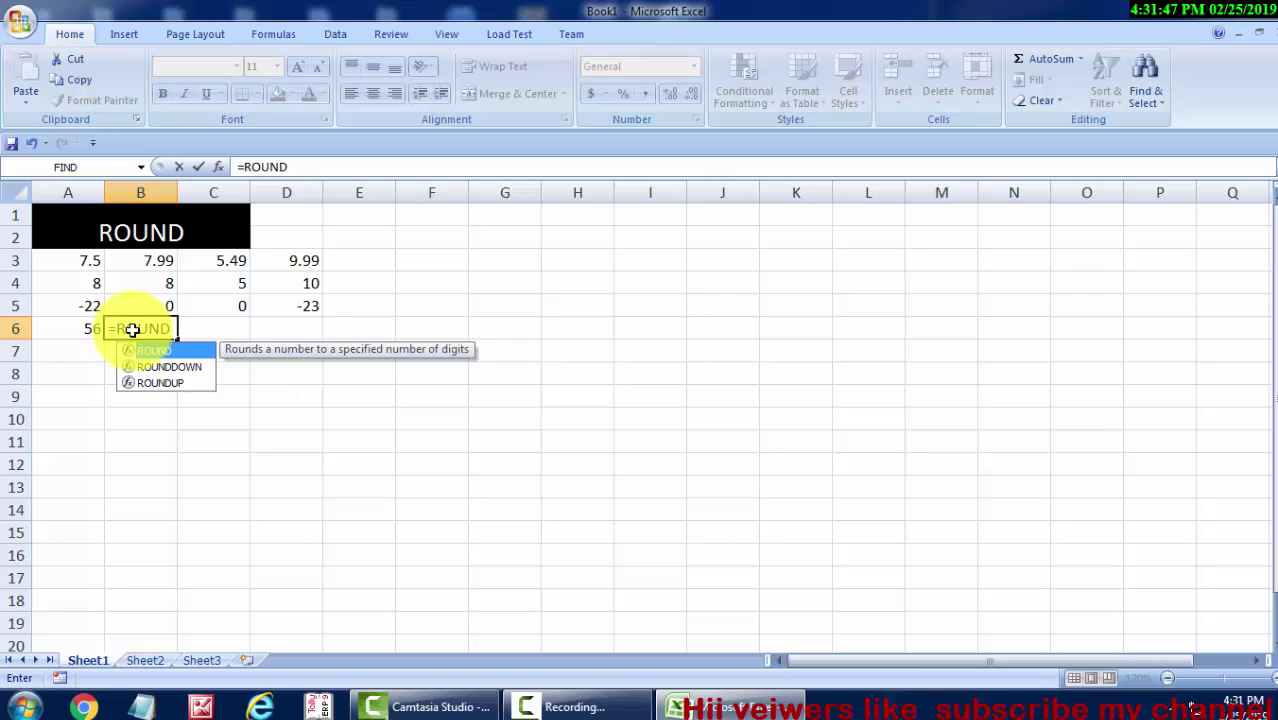
pyautogui.press('Down')
pyautogui.press('Tab')
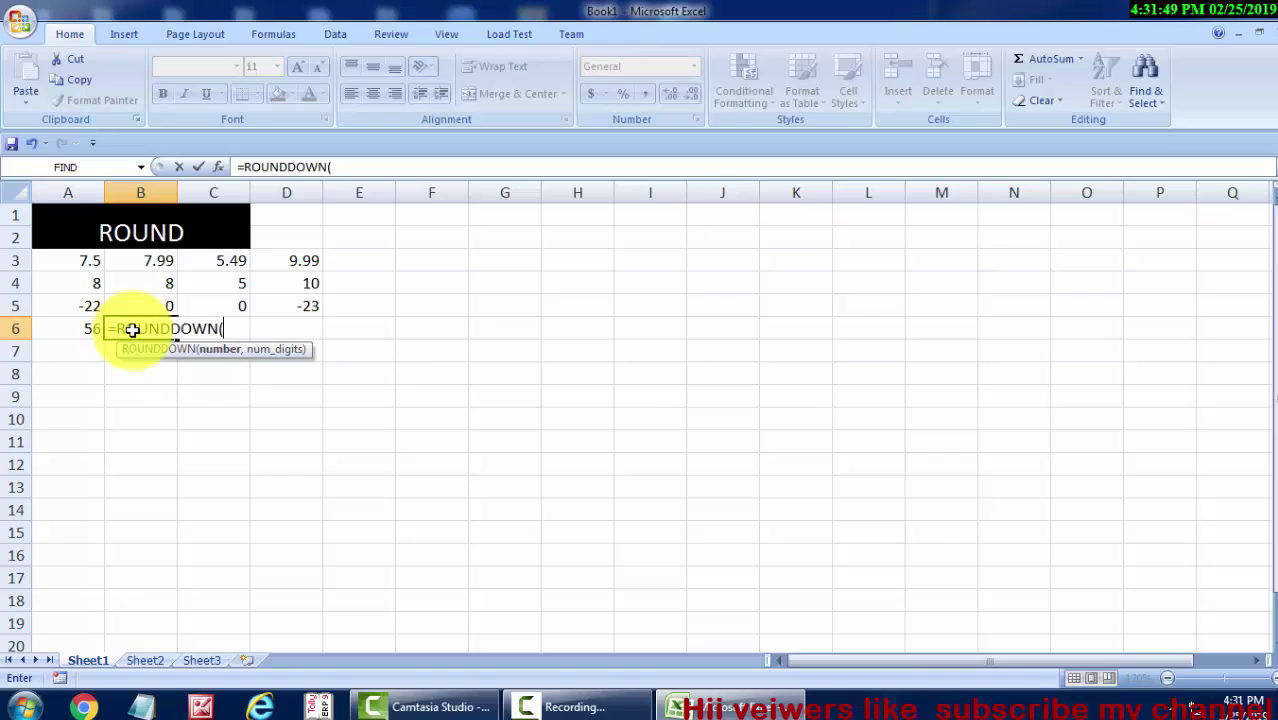
pyautogui.write('55')
pyautogui.write('.75')
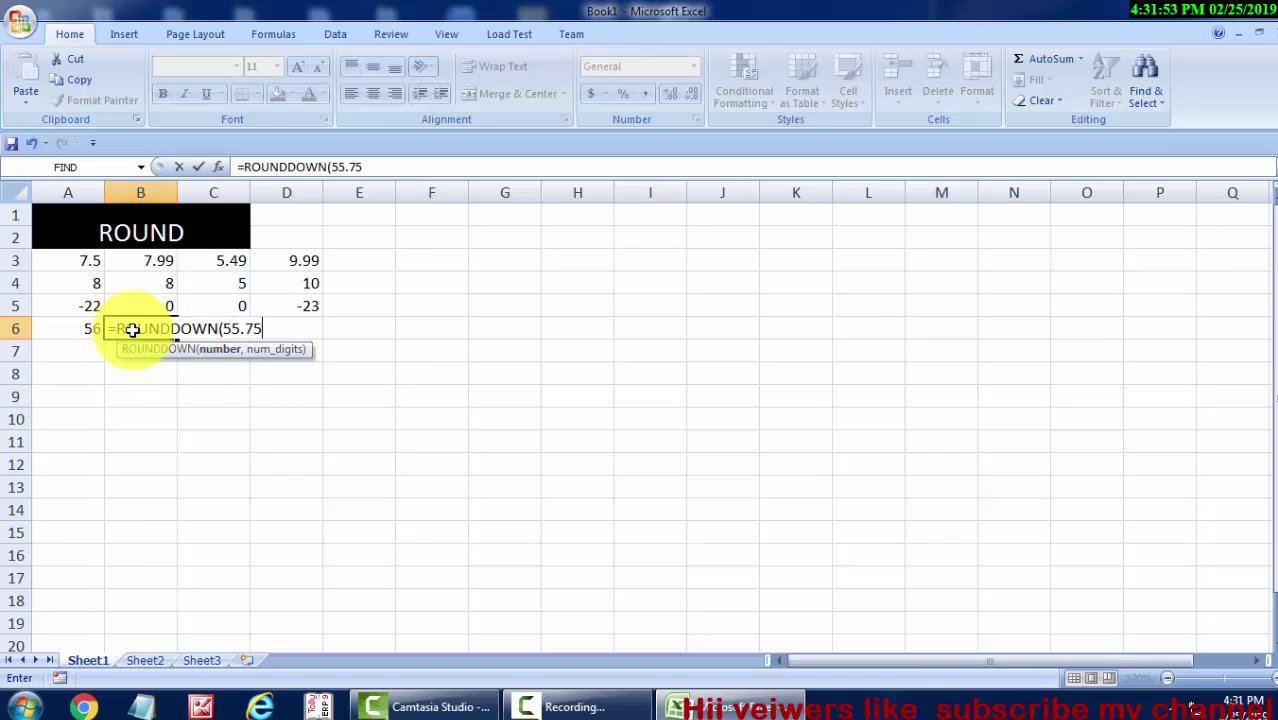
pyautogui.write(',0')
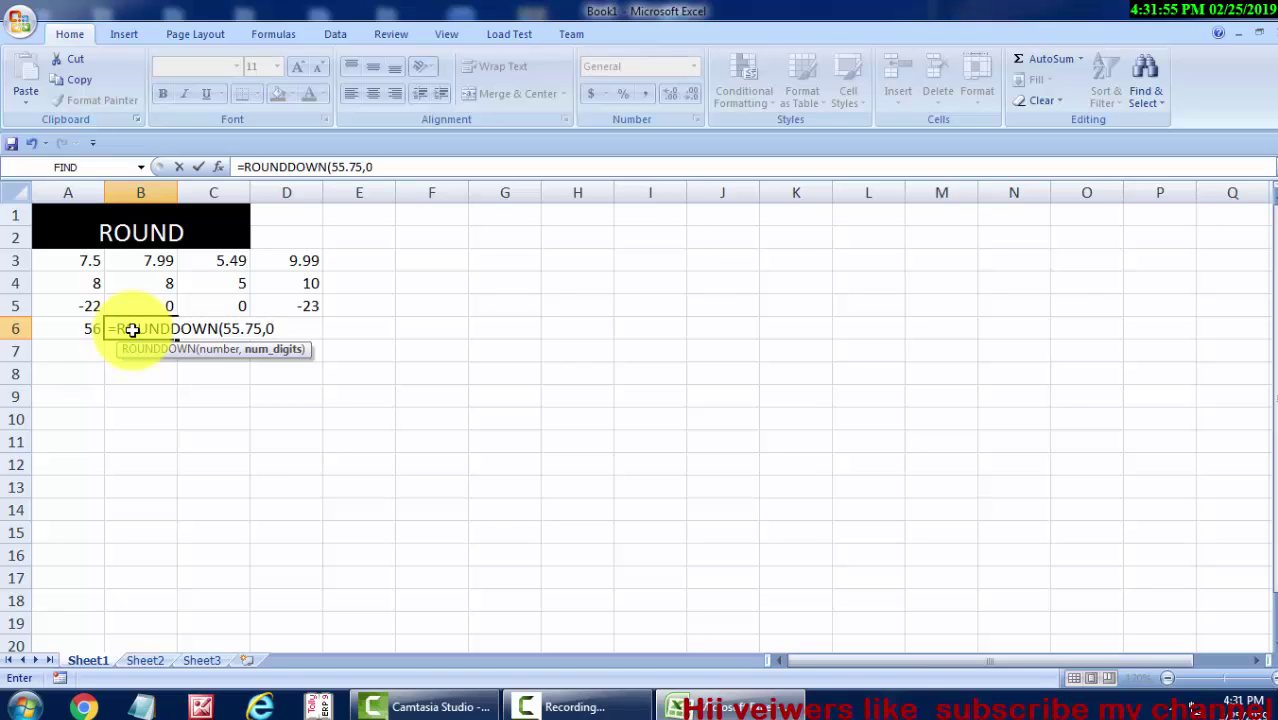
pyautogui.write(')')
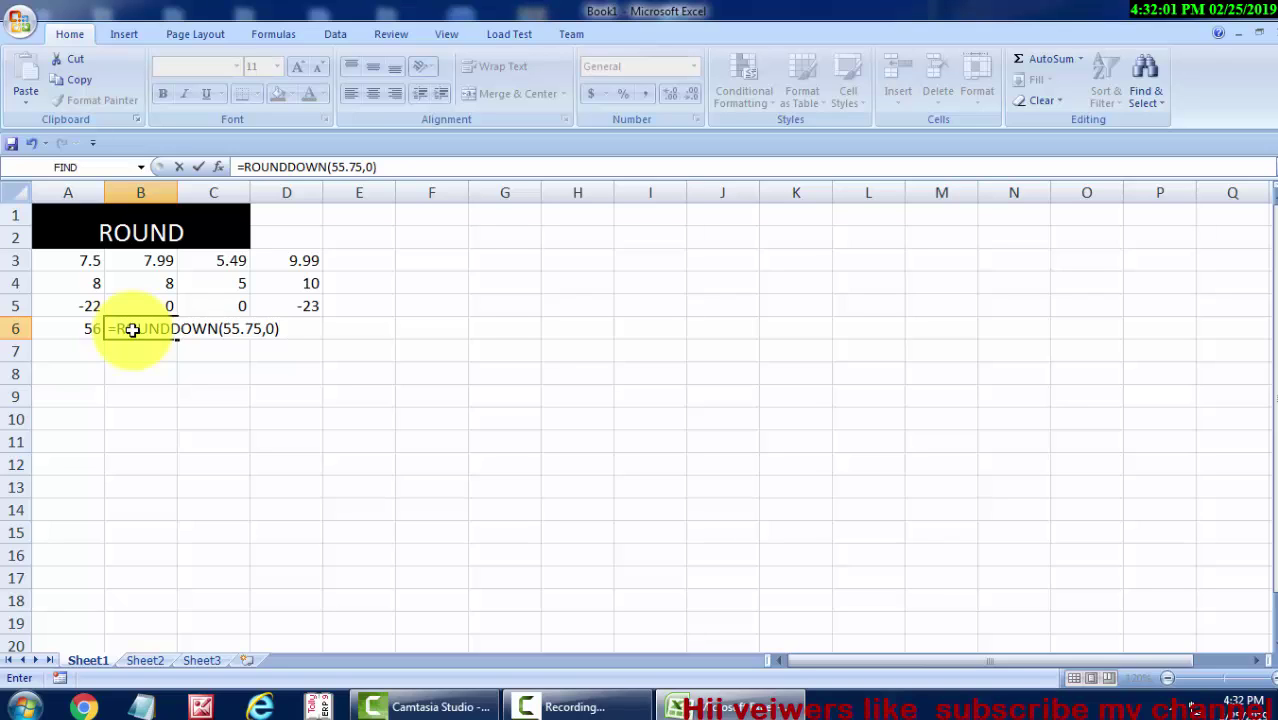
pyautogui.press('Return')
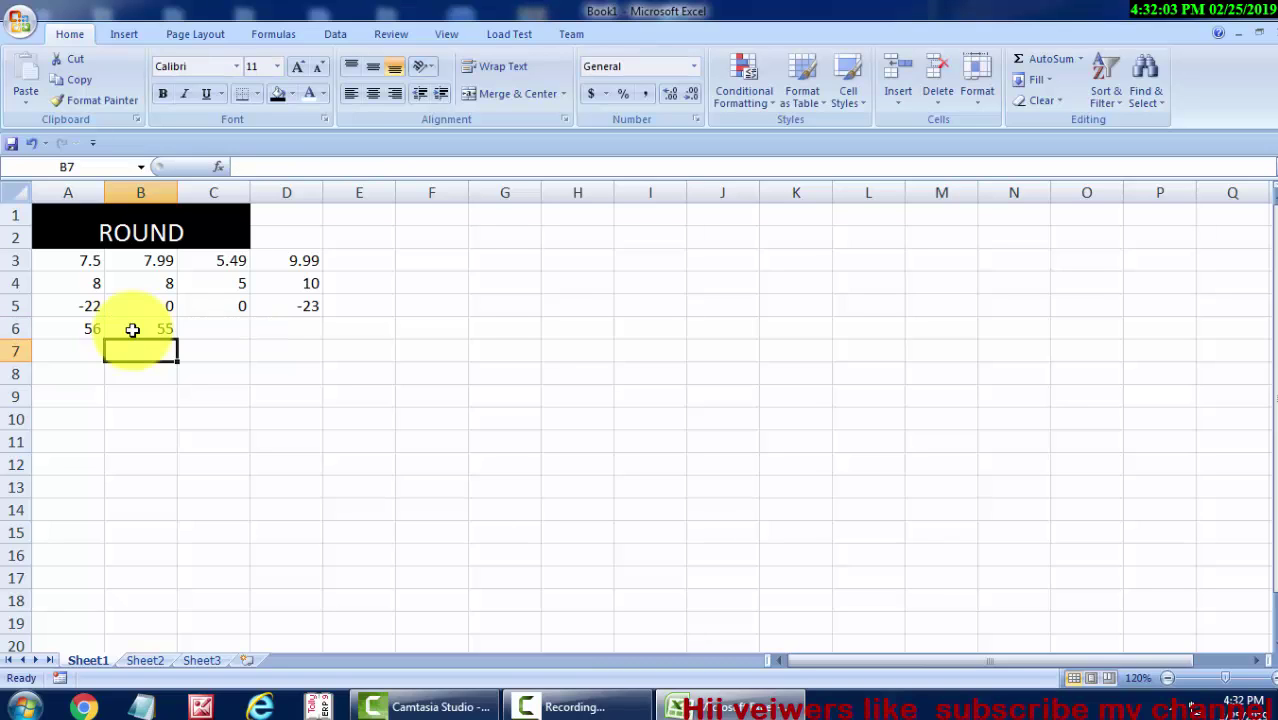
pyautogui.click(132, 330)
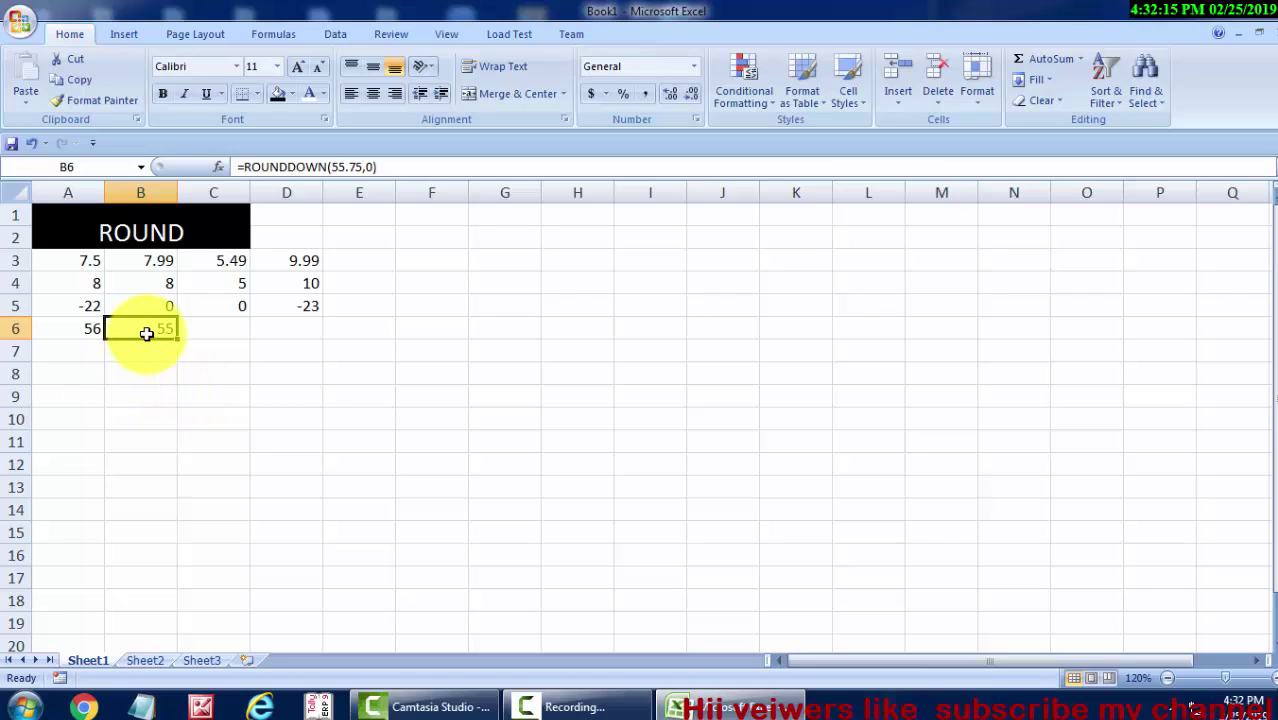
# Enter =ROUND(-22,7) in A7, giving -22
pyautogui.click(86, 353)
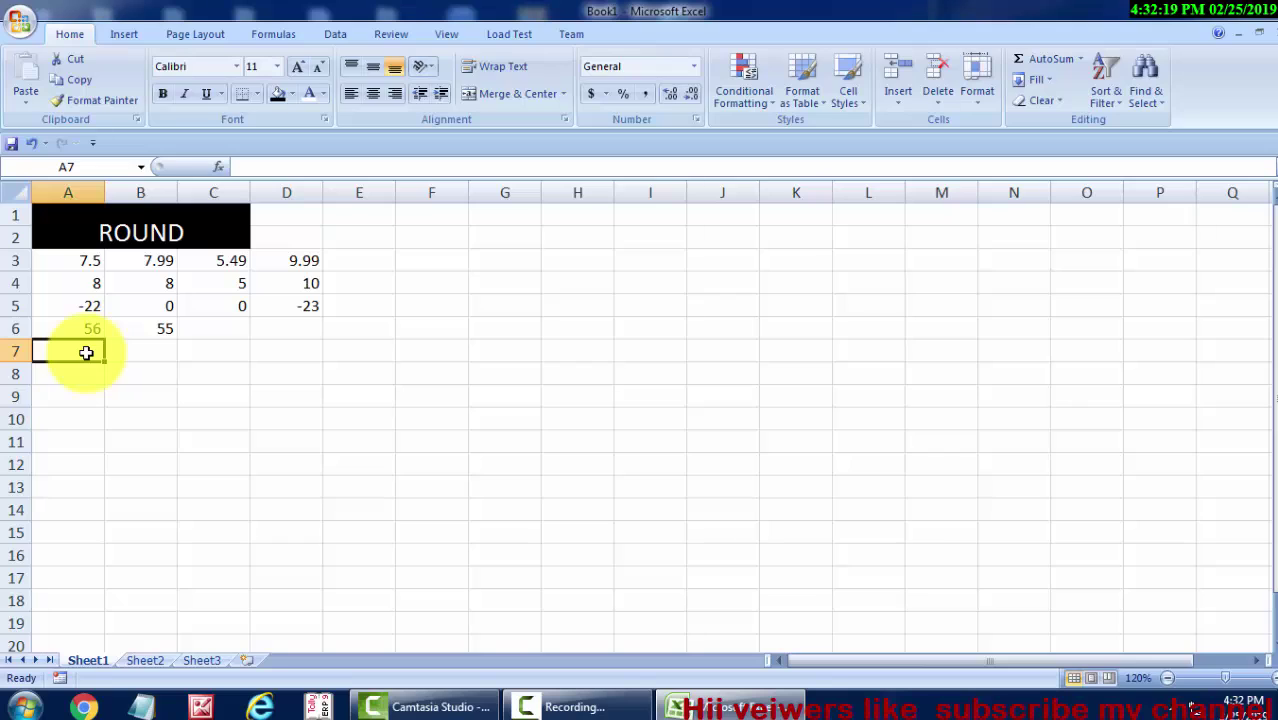
pyautogui.write('=RO')
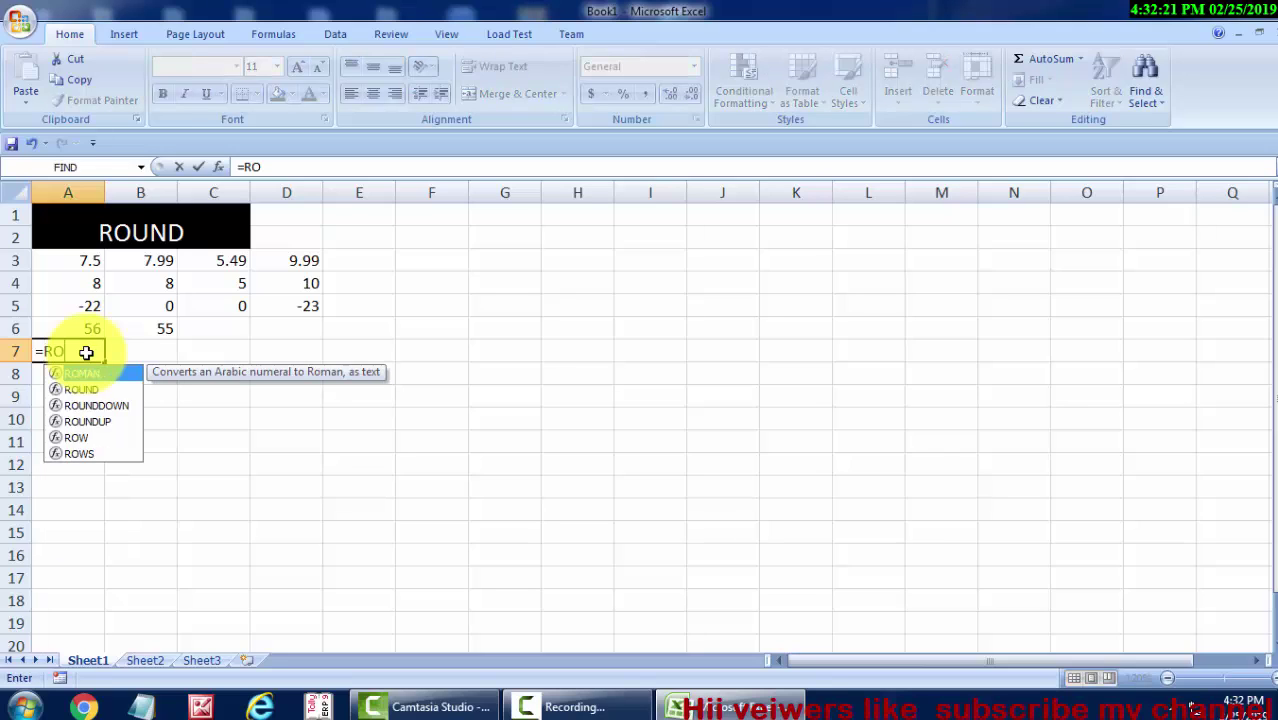
pyautogui.write('UN')
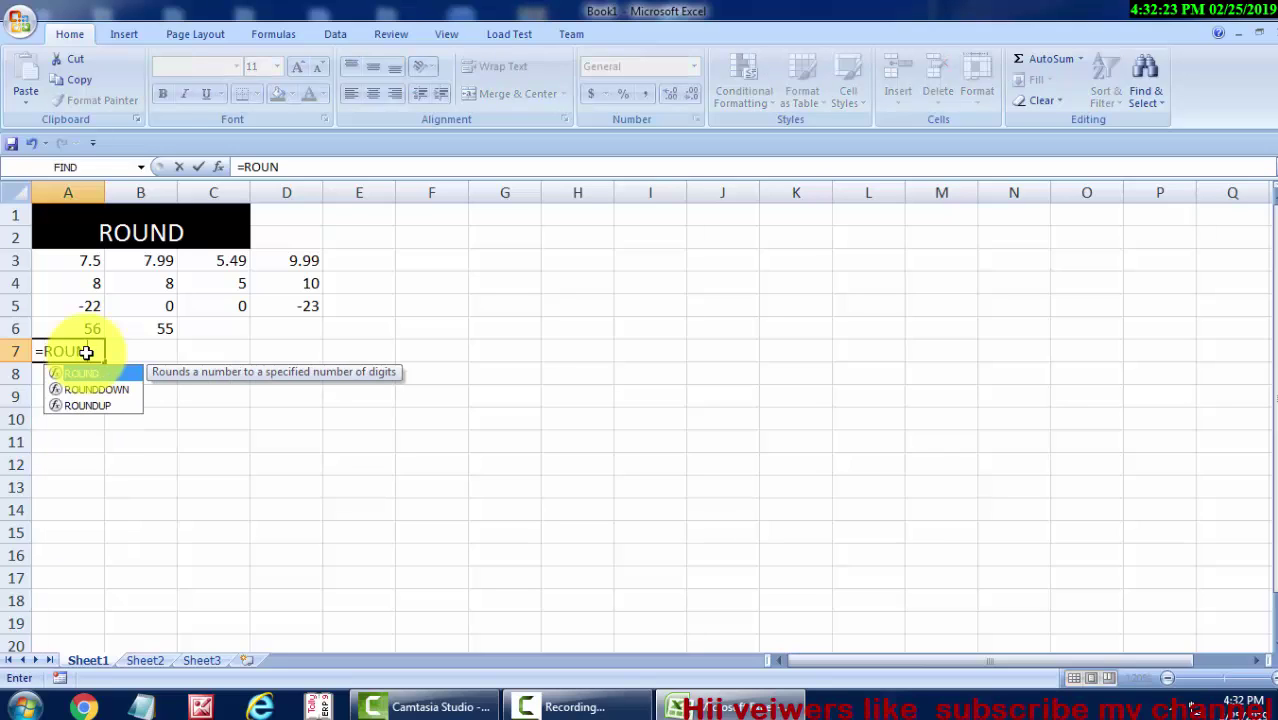
pyautogui.press('Tab')
pyautogui.write('-')
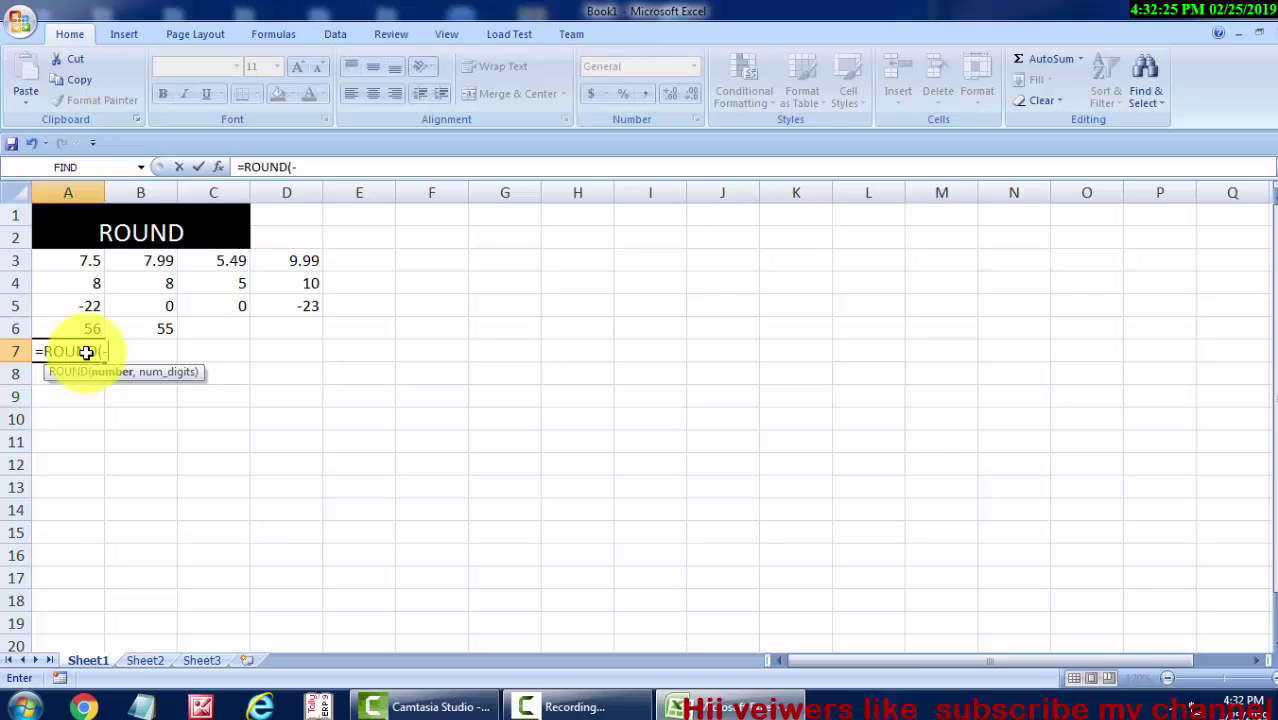
pyautogui.write('22,')
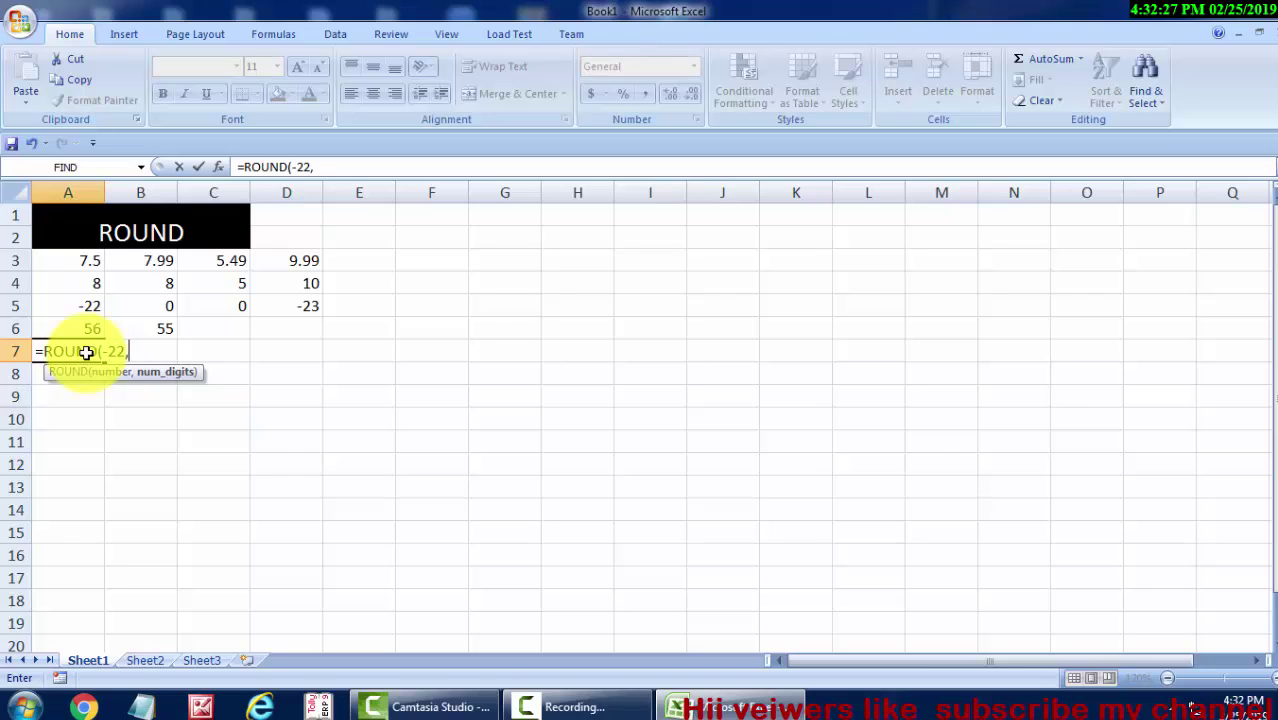
pyautogui.write('7)')
pyautogui.press('Return')
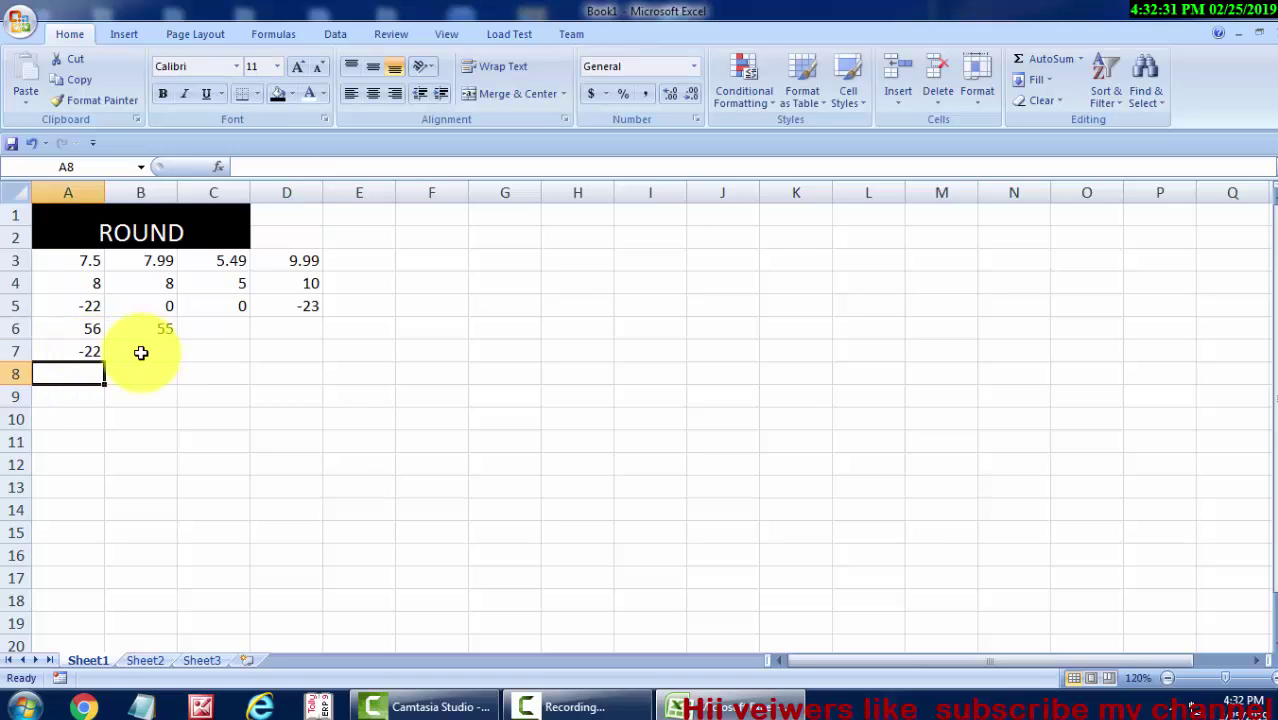
# Enter =ROUND(-25,2) in B7, giving -25
pyautogui.click(59, 352)
pyautogui.click(156, 351)
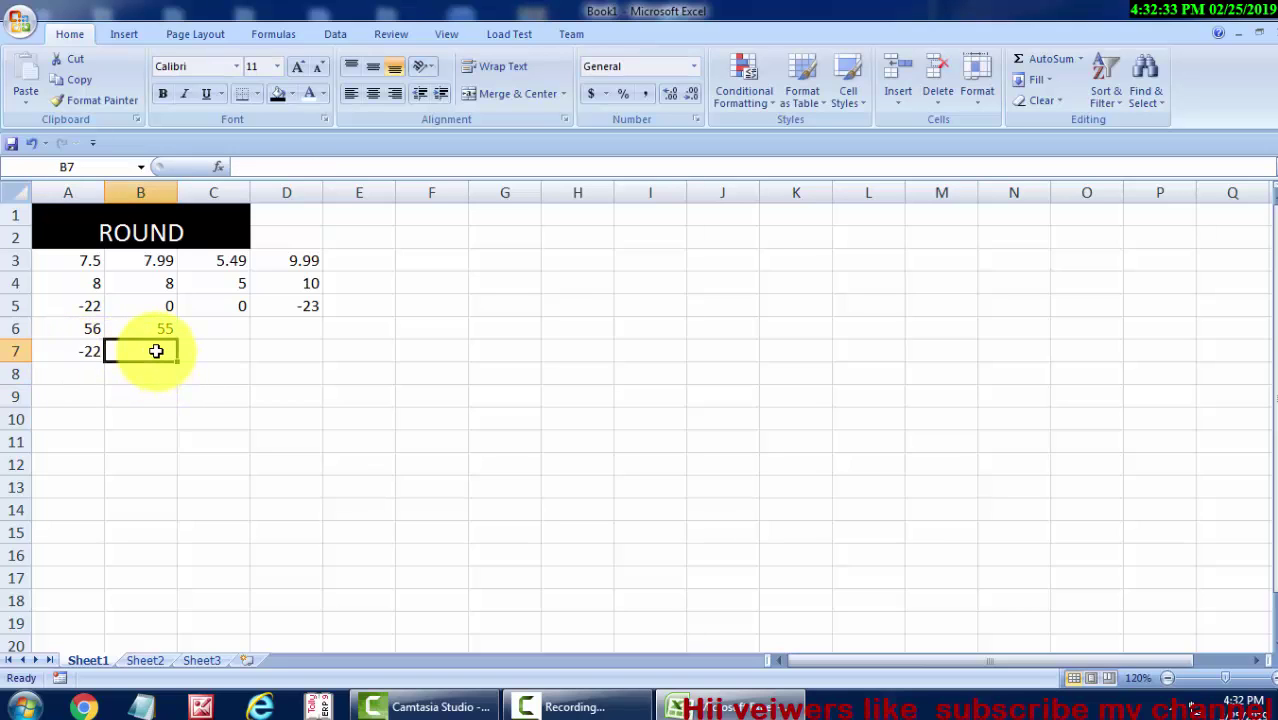
pyautogui.write('=R')
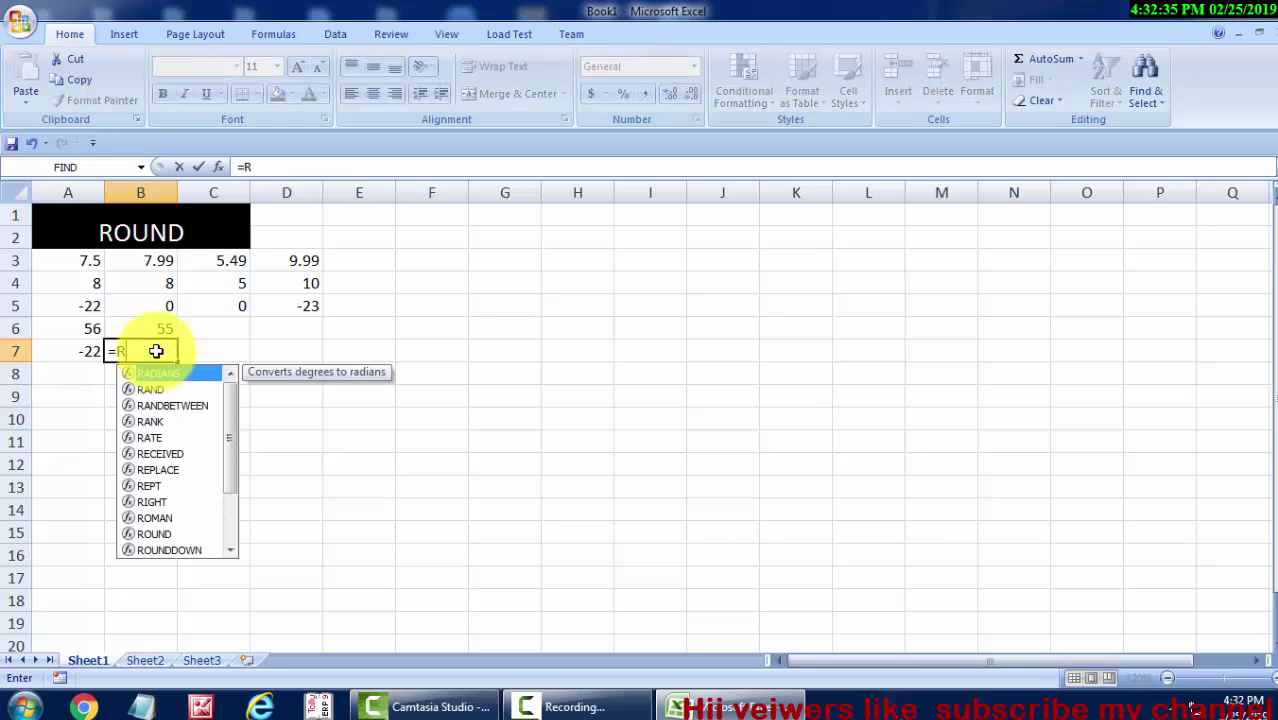
pyautogui.write('OUN')
pyautogui.press('Tab')
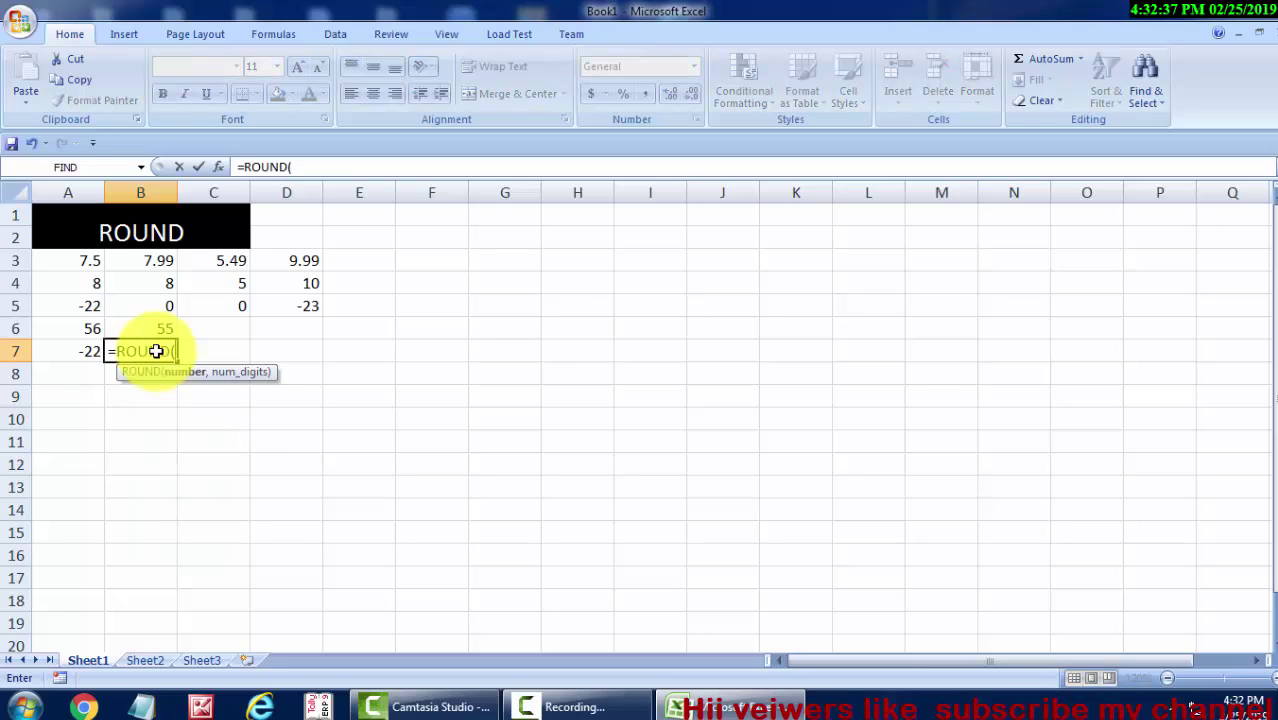
pyautogui.write('-')
pyautogui.write('25')
pyautogui.write(',2')
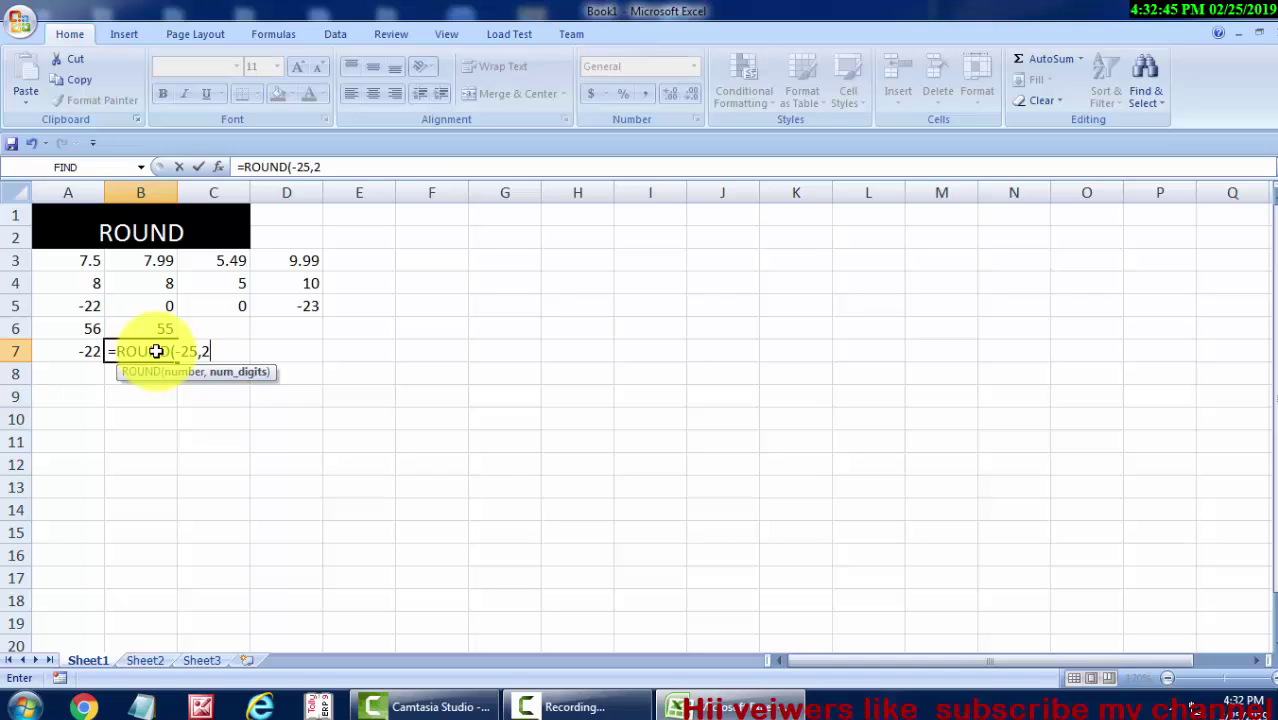
pyautogui.write(')')
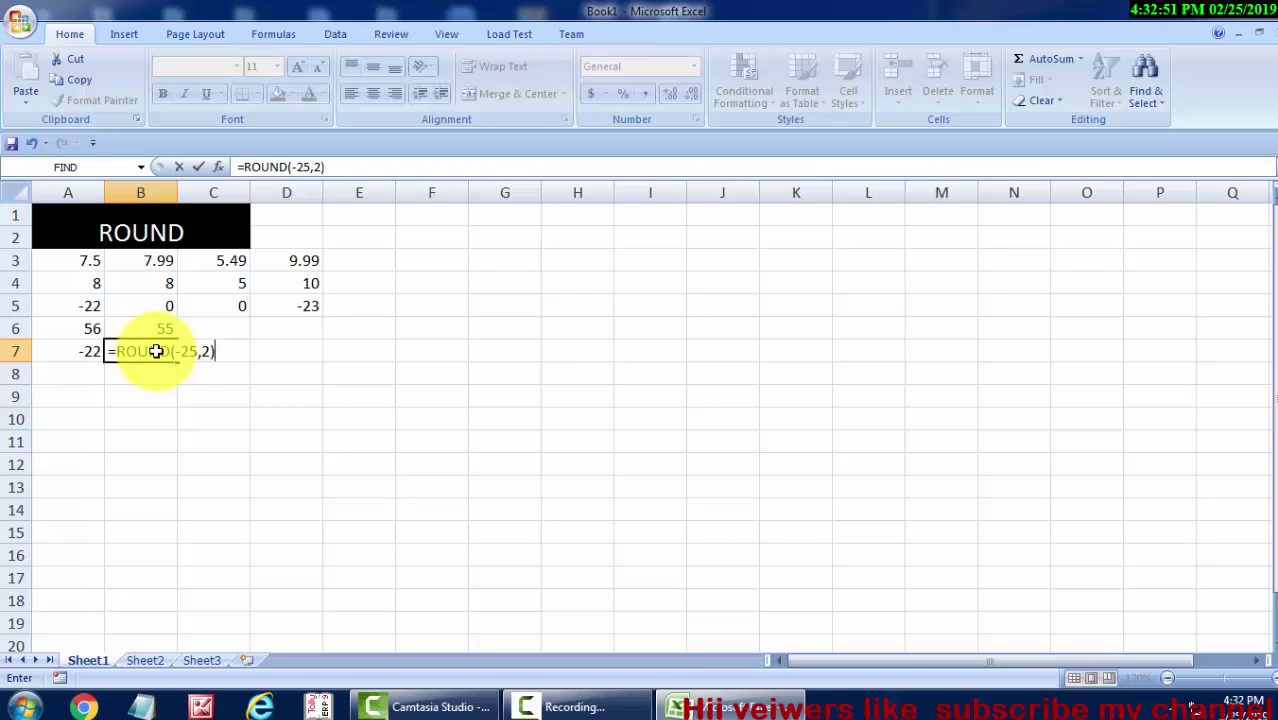
pyautogui.press('Return')
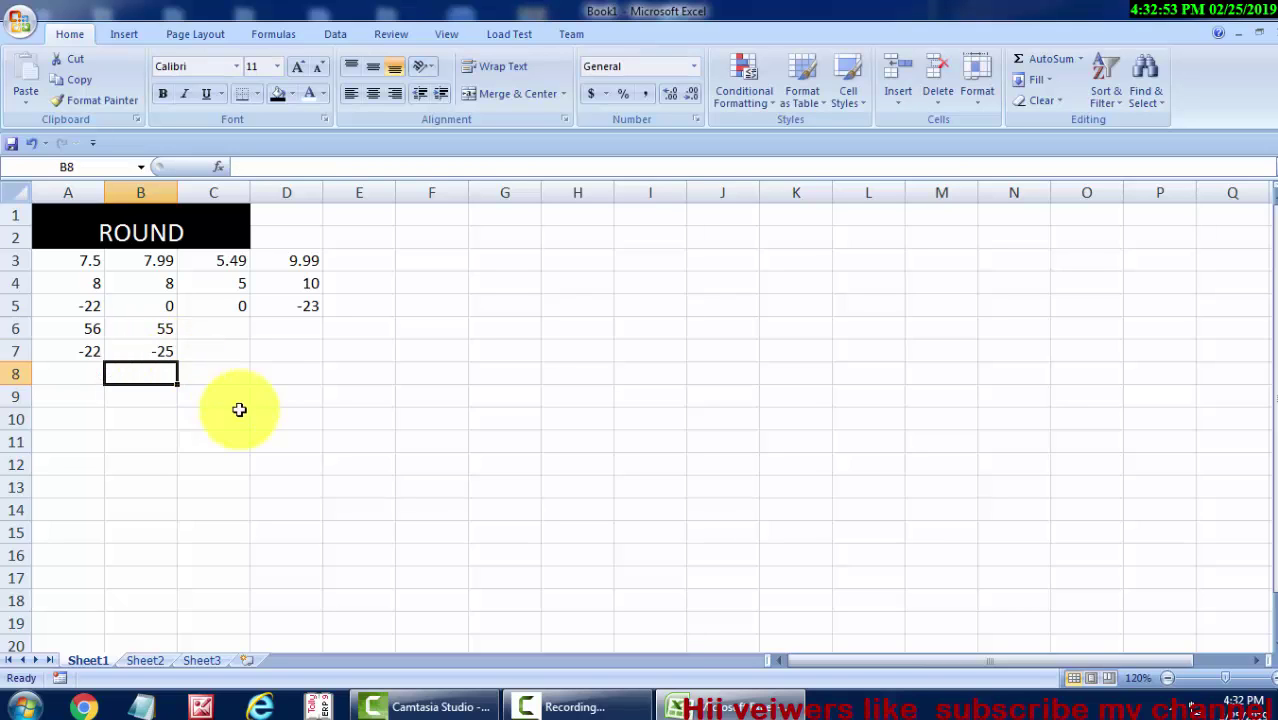
pyautogui.click(150, 352)
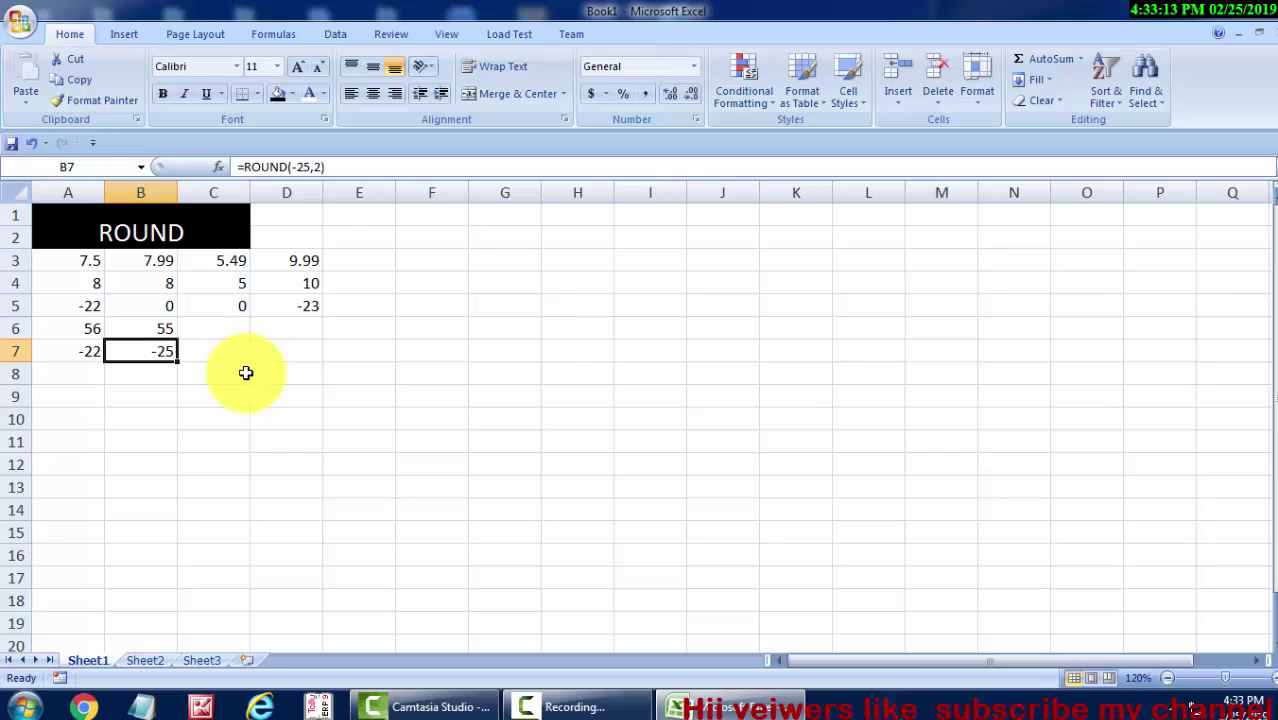
pyautogui.click(87, 259)
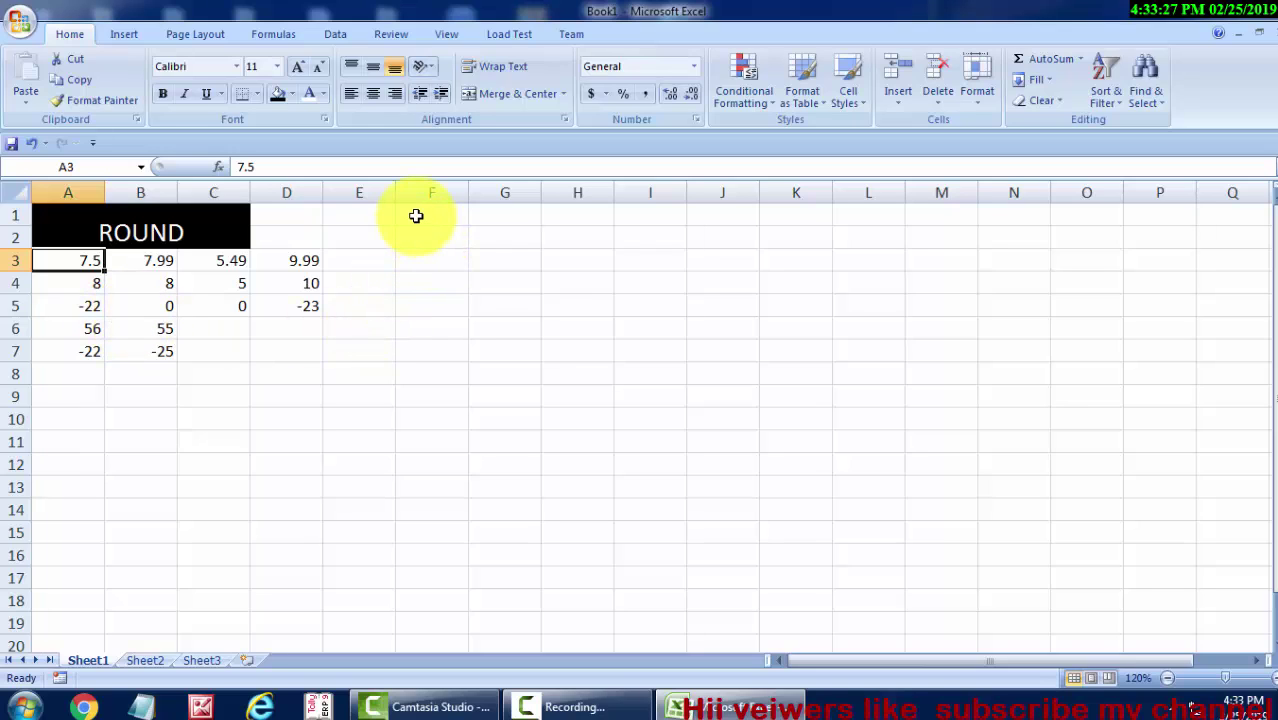
# Merge and centre F1:H2 and type the heading SQRT into it
pyautogui.moveTo(416, 216); pyautogui.dragTo(496, 244)
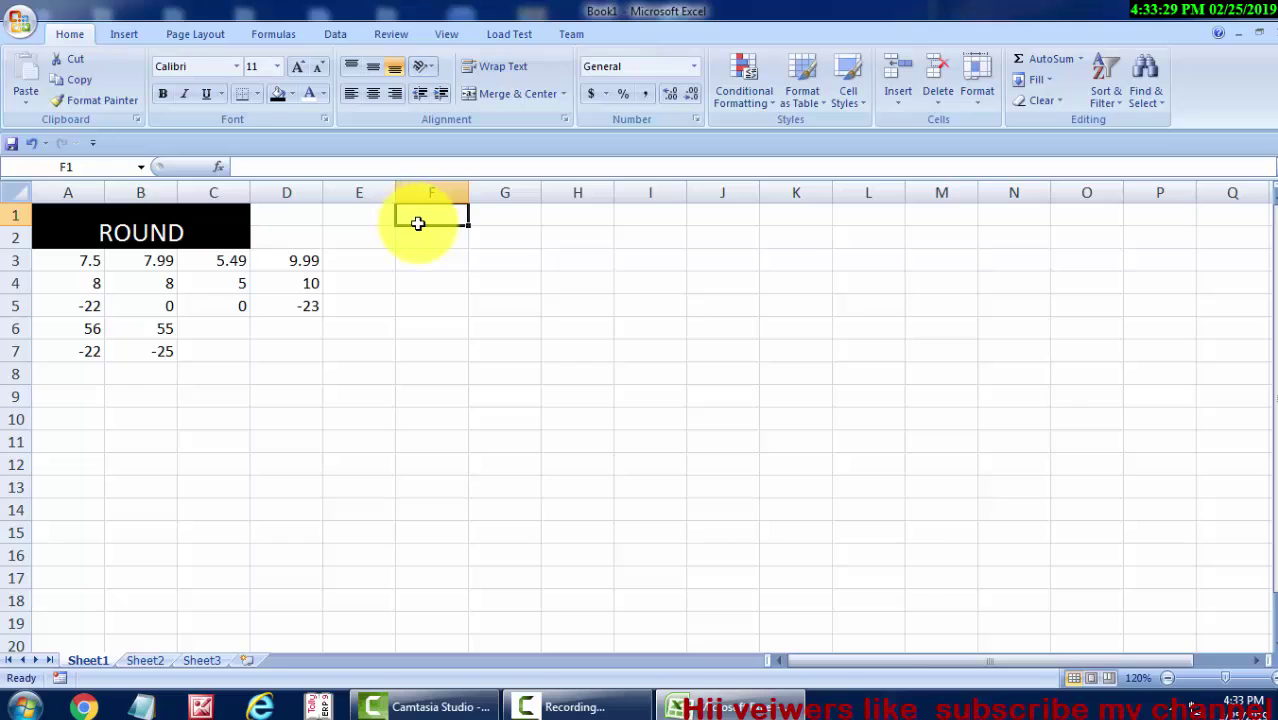
pyautogui.click(454, 287)
pyautogui.moveTo(422, 218); pyautogui.dragTo(604, 238)
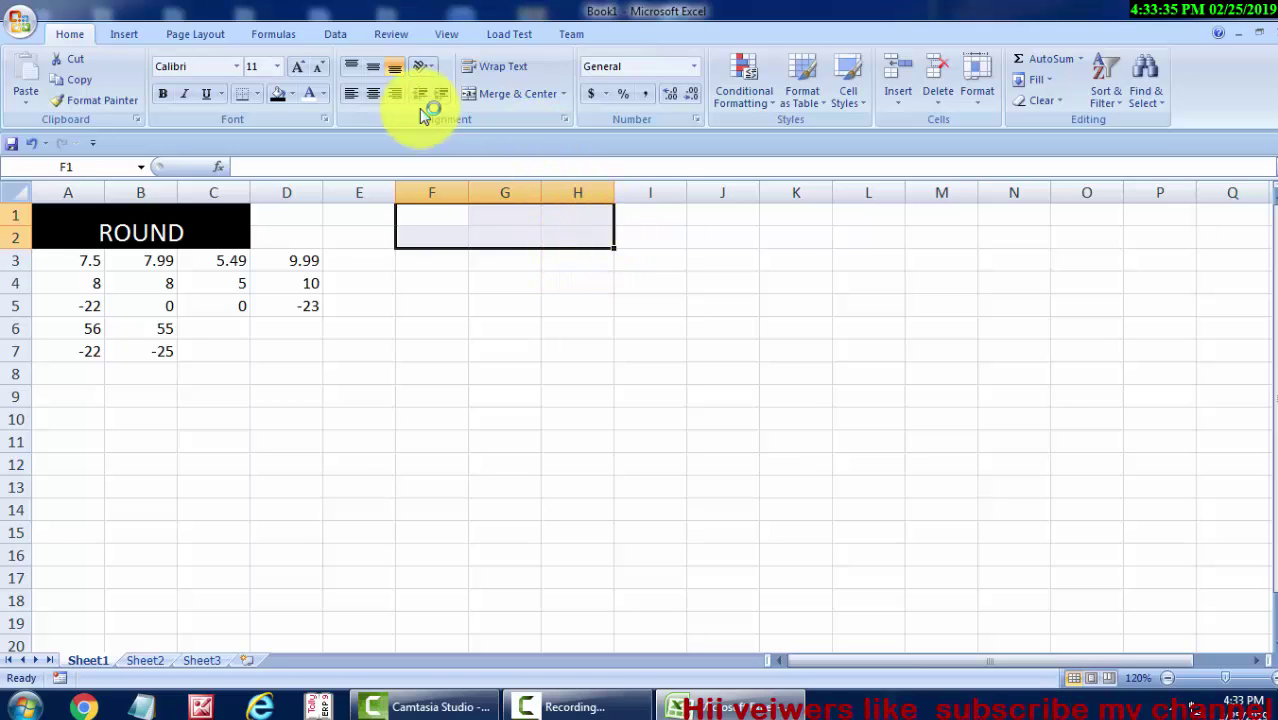
pyautogui.click(485, 95)
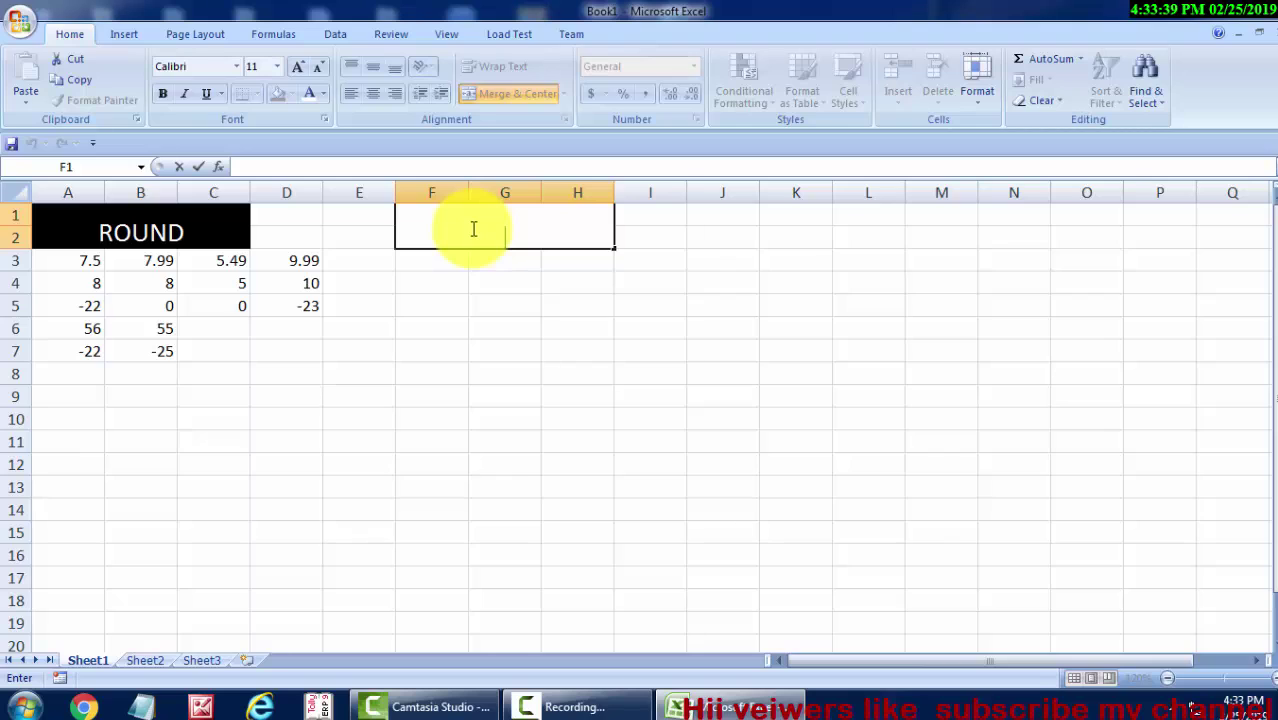
pyautogui.write('sq')
pyautogui.press('BackSpace')
pyautogui.press('BackSpace')
pyautogui.write('SQ')
pyautogui.write('RT')
pyautogui.click(502, 282)
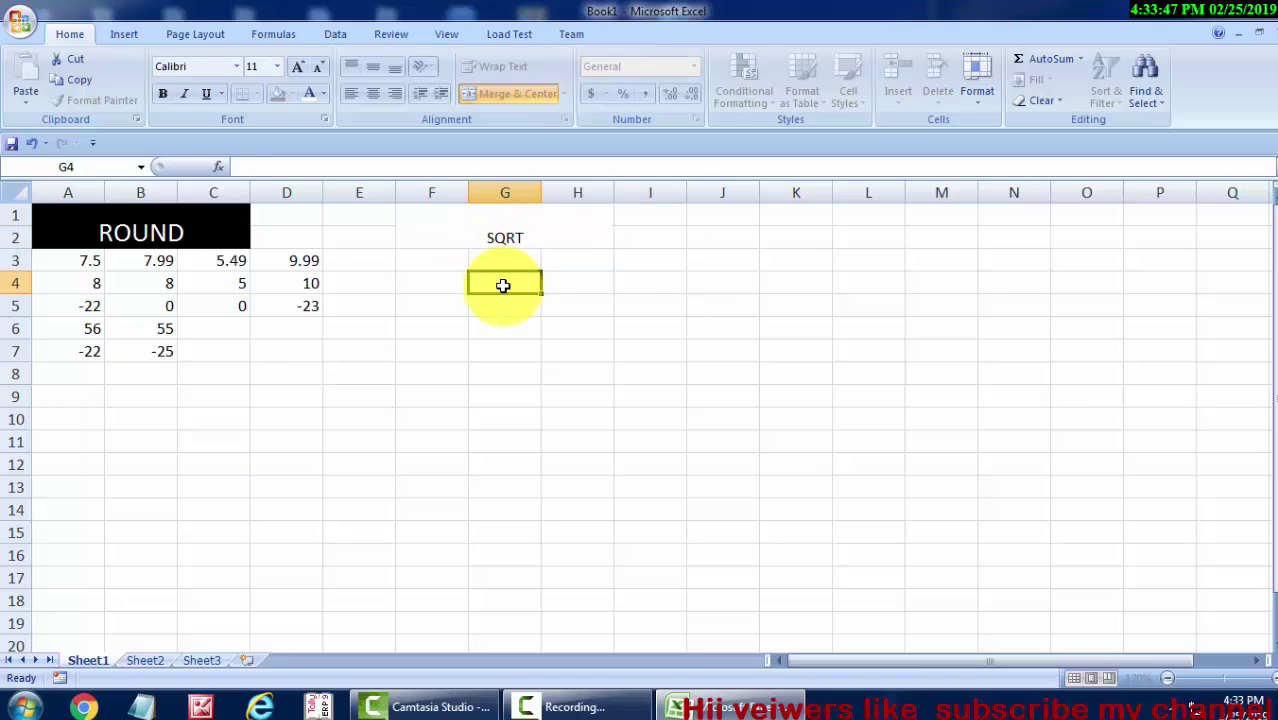
# Style the SQRT heading with white text, black fill and a larger font
pyautogui.click(502, 228)
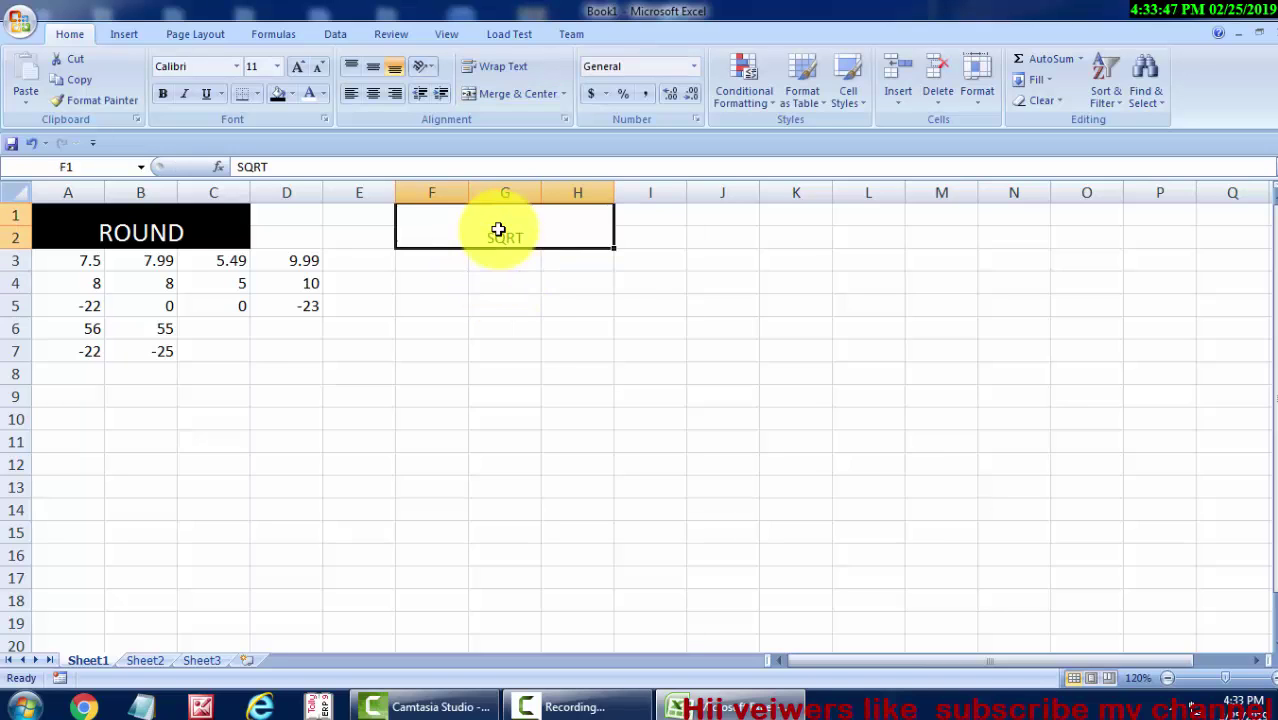
pyautogui.click(309, 94)
pyautogui.click(277, 95)
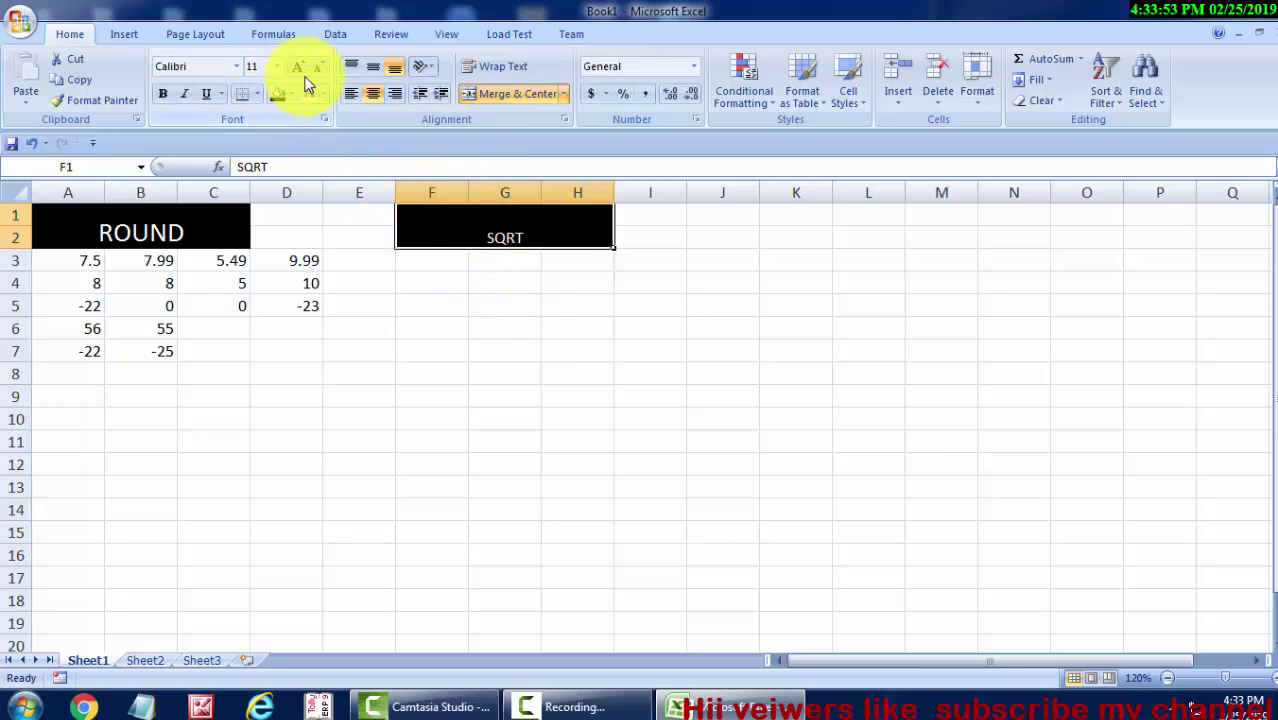
pyautogui.click(296, 70)
pyautogui.click(296, 70)
pyautogui.click(296, 70)
pyautogui.click(296, 70)
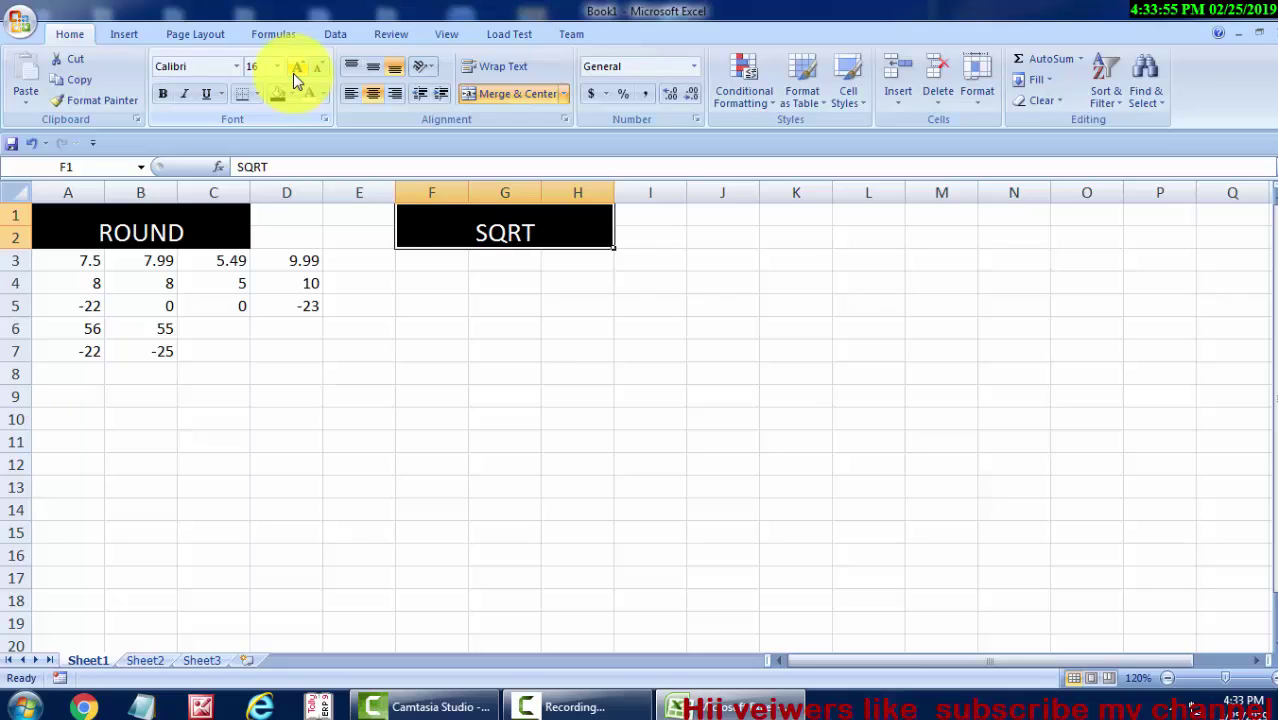
pyautogui.click(430, 259)
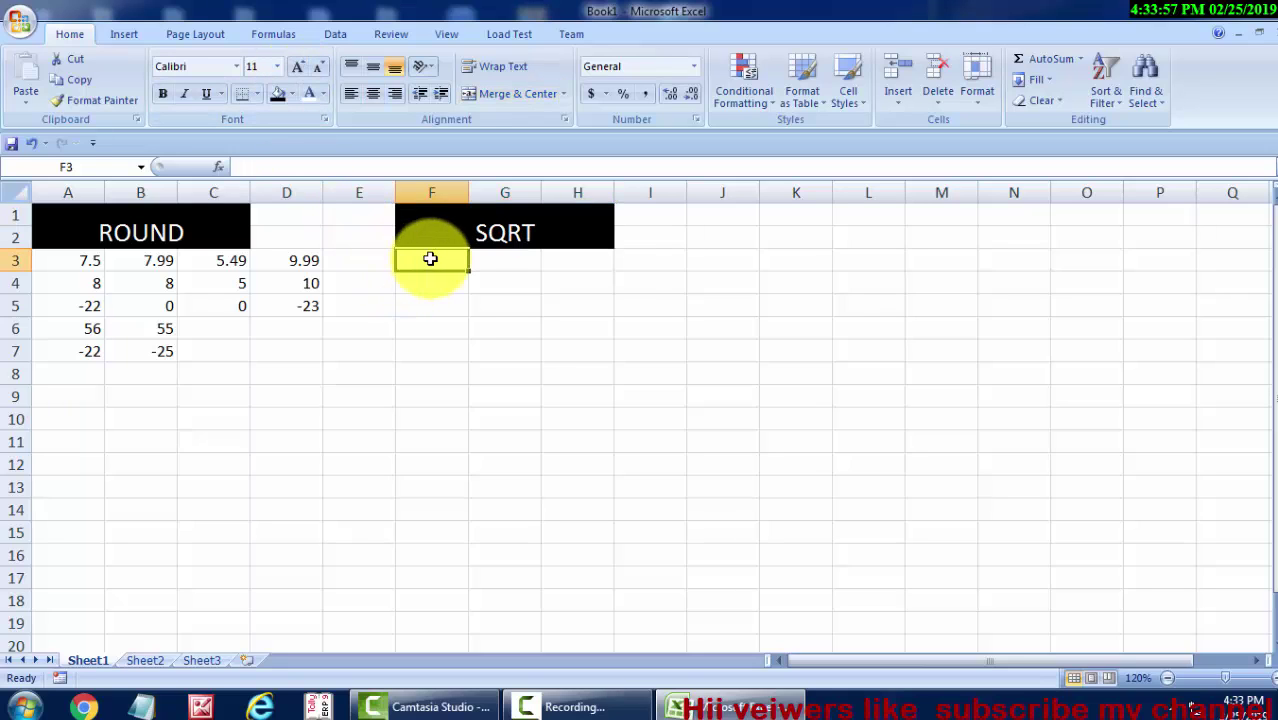
# Enter 5 in F3 and 2 in G3
pyautogui.write('5')
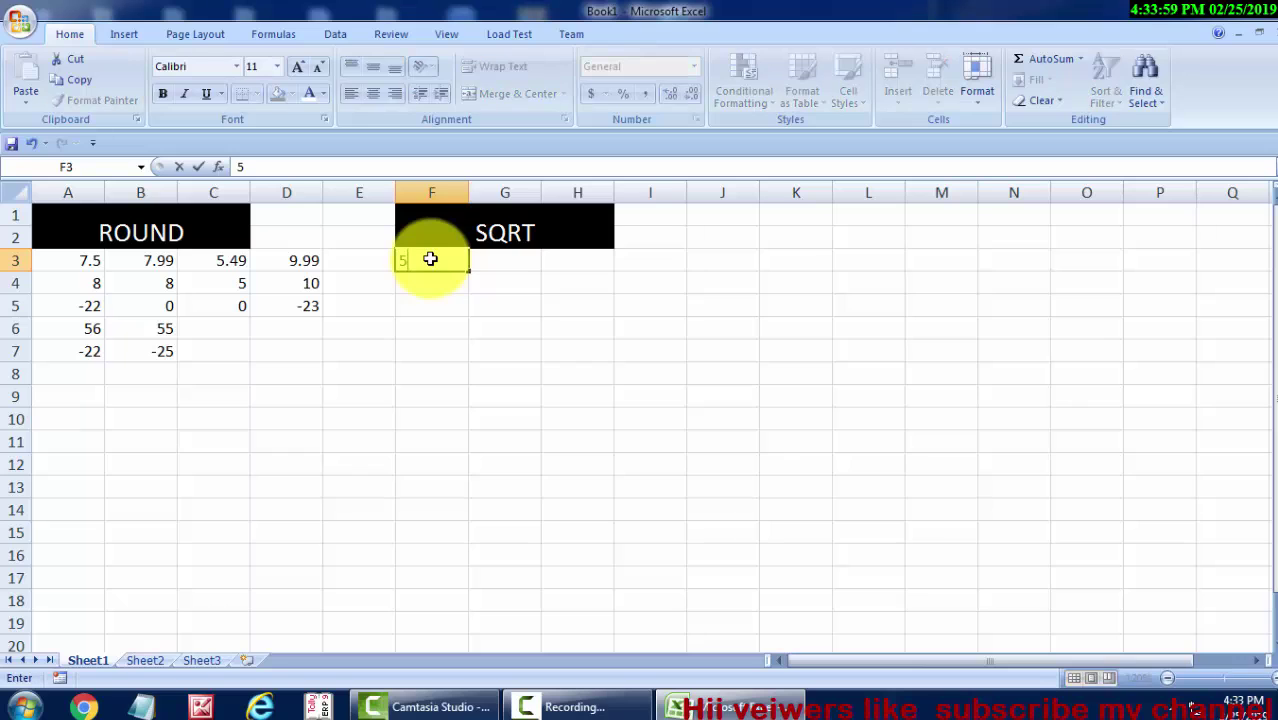
pyautogui.press('Tab')
pyautogui.write('2')
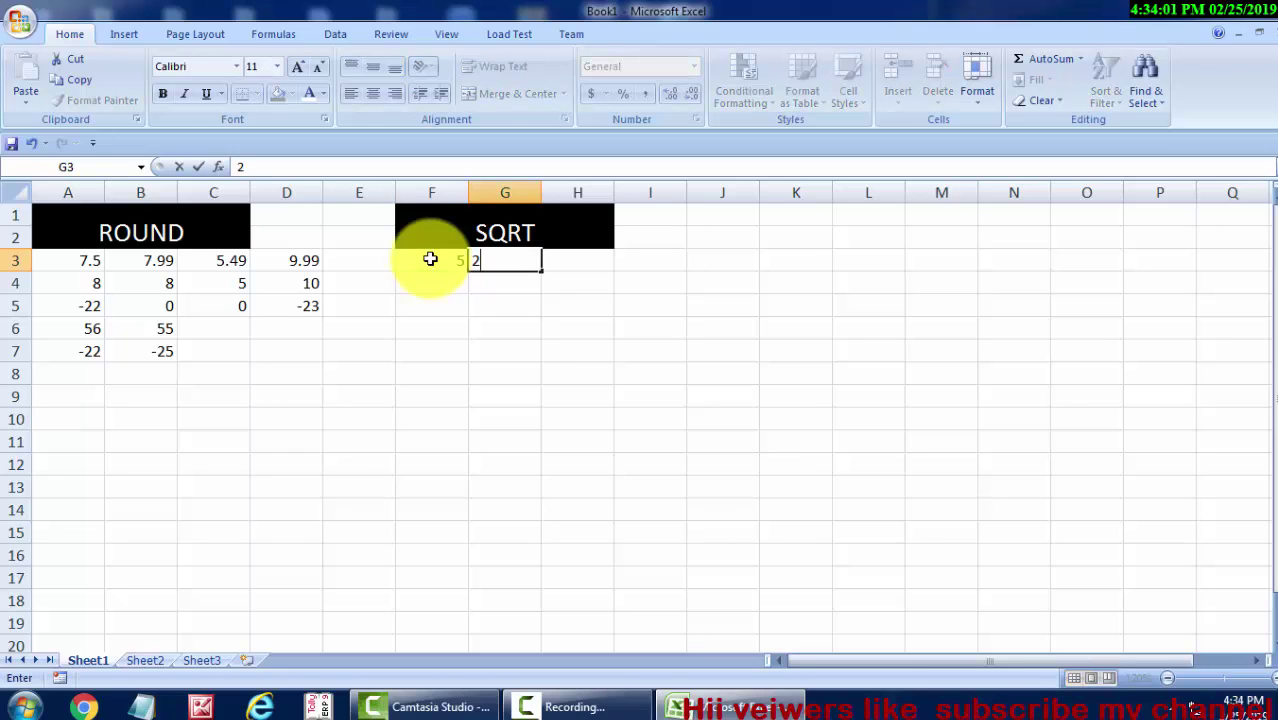
pyautogui.click(449, 283)
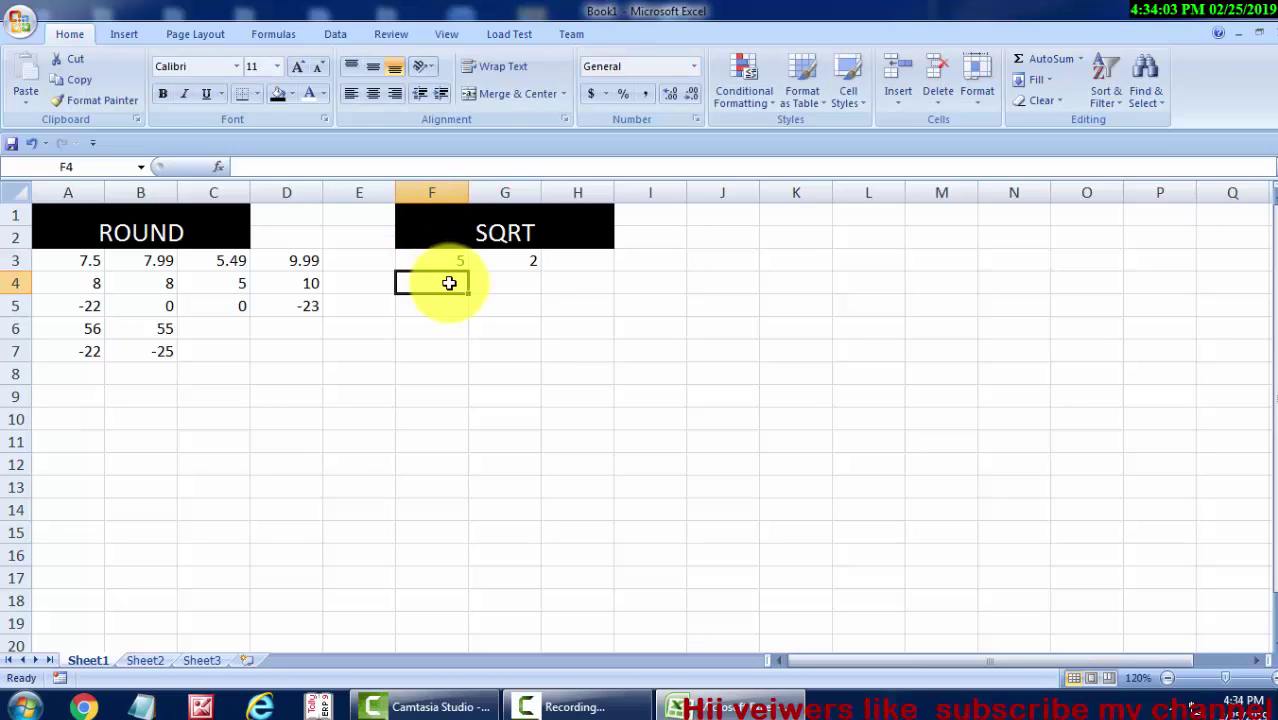
# Try =SQRT(F3,G3) in F4, which Excel rejects for too many arguments
pyautogui.write('=S')
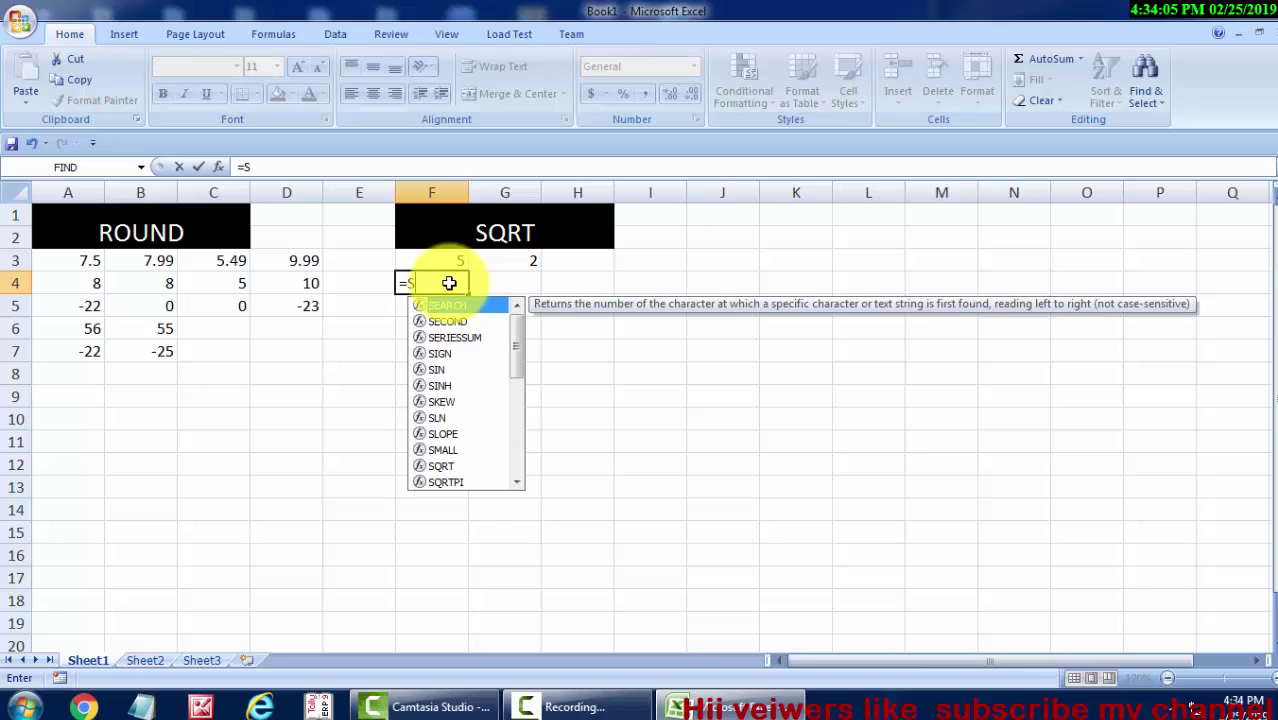
pyautogui.write('Q')
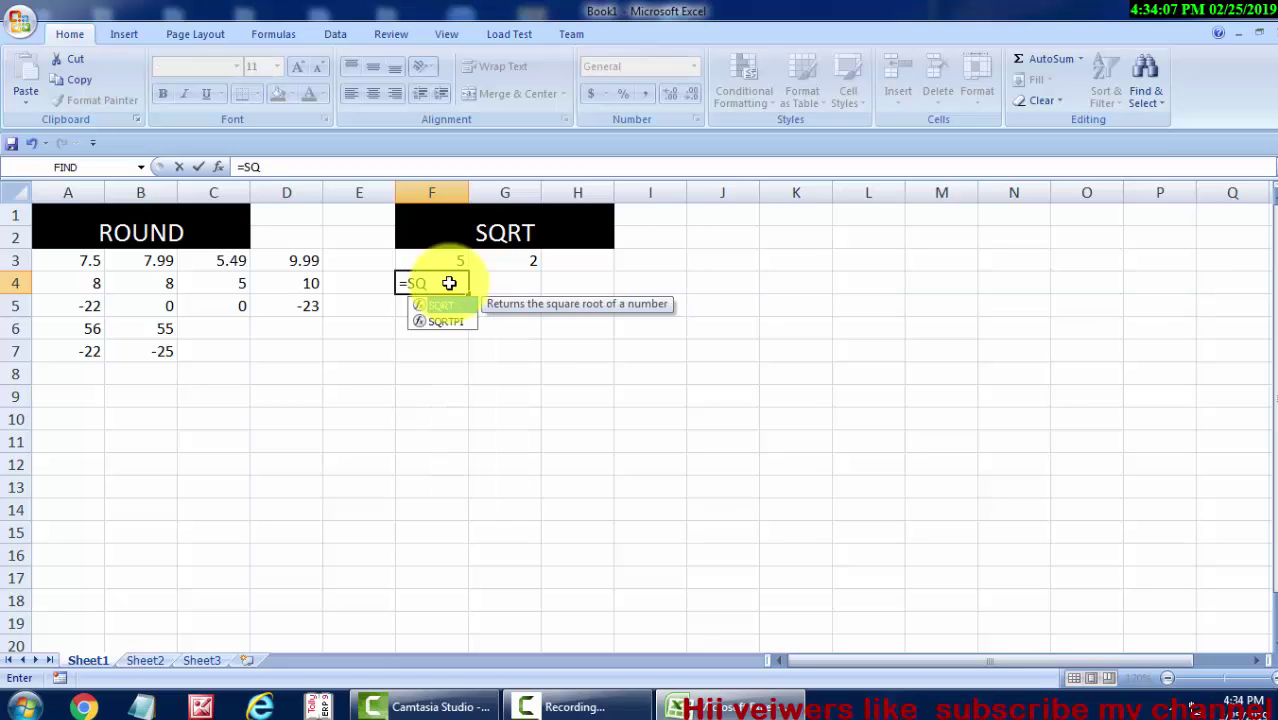
pyautogui.press('Tab')
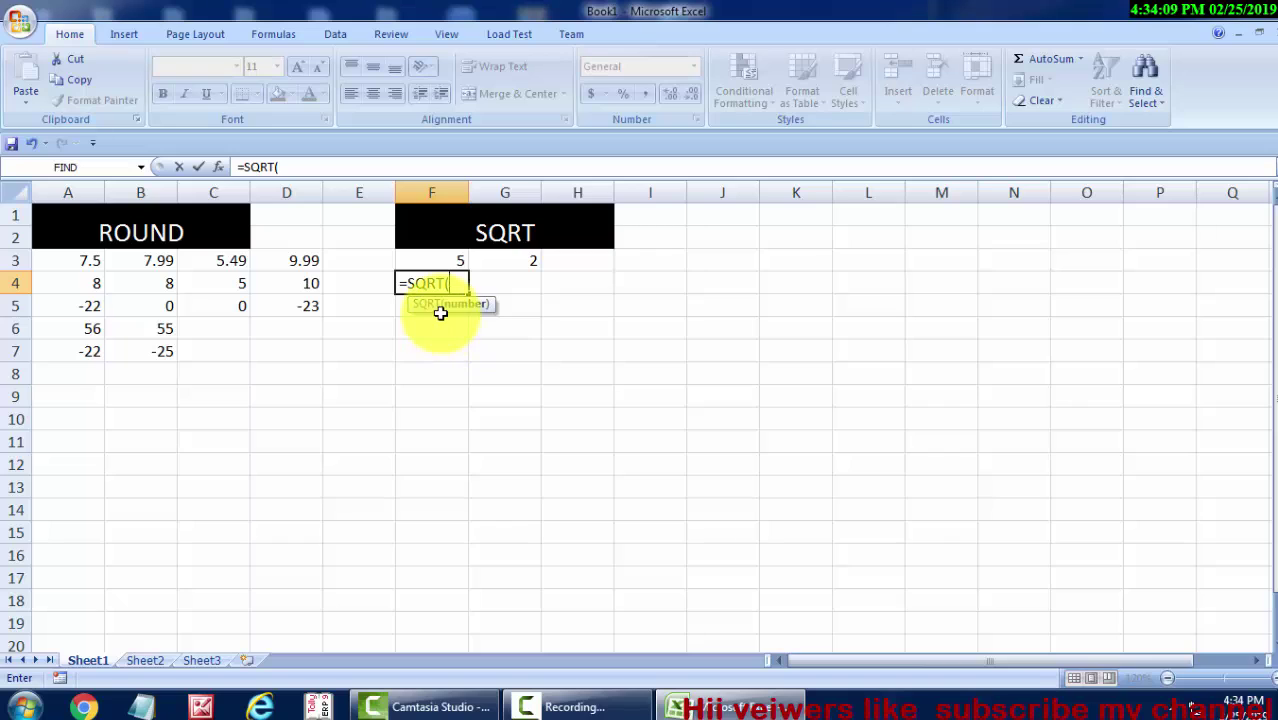
pyautogui.click(458, 264)
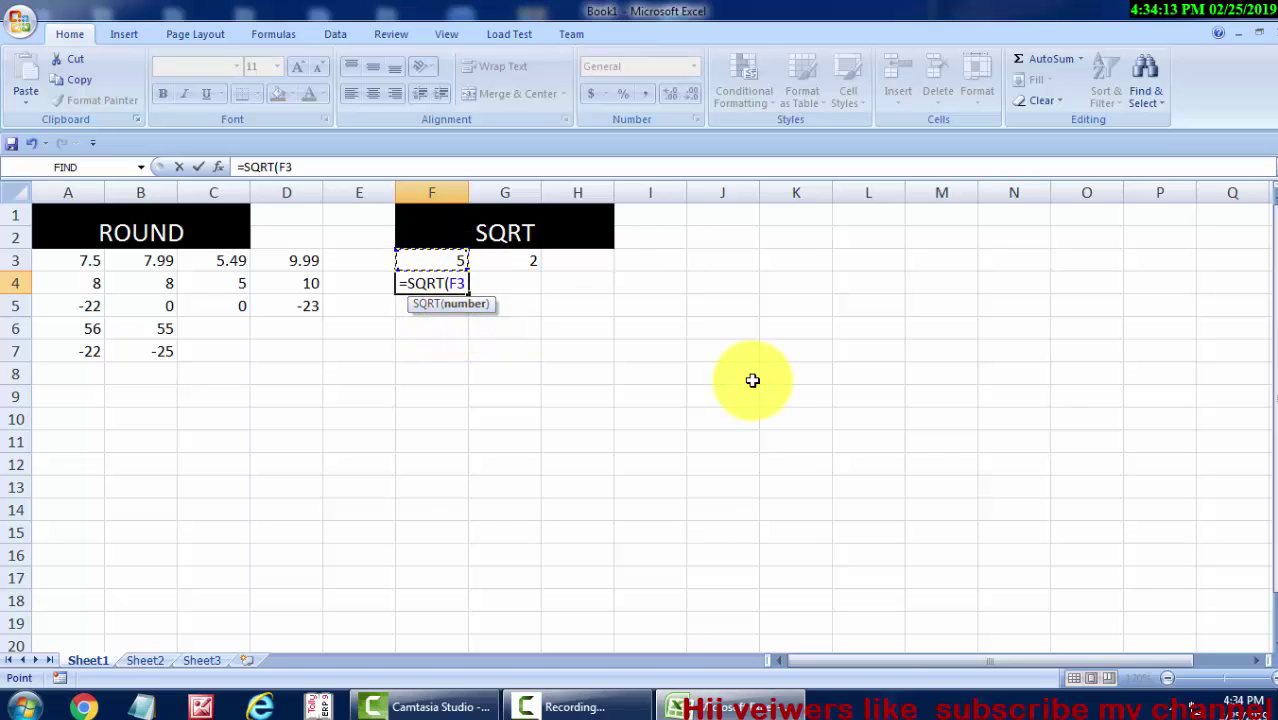
pyautogui.write(',')
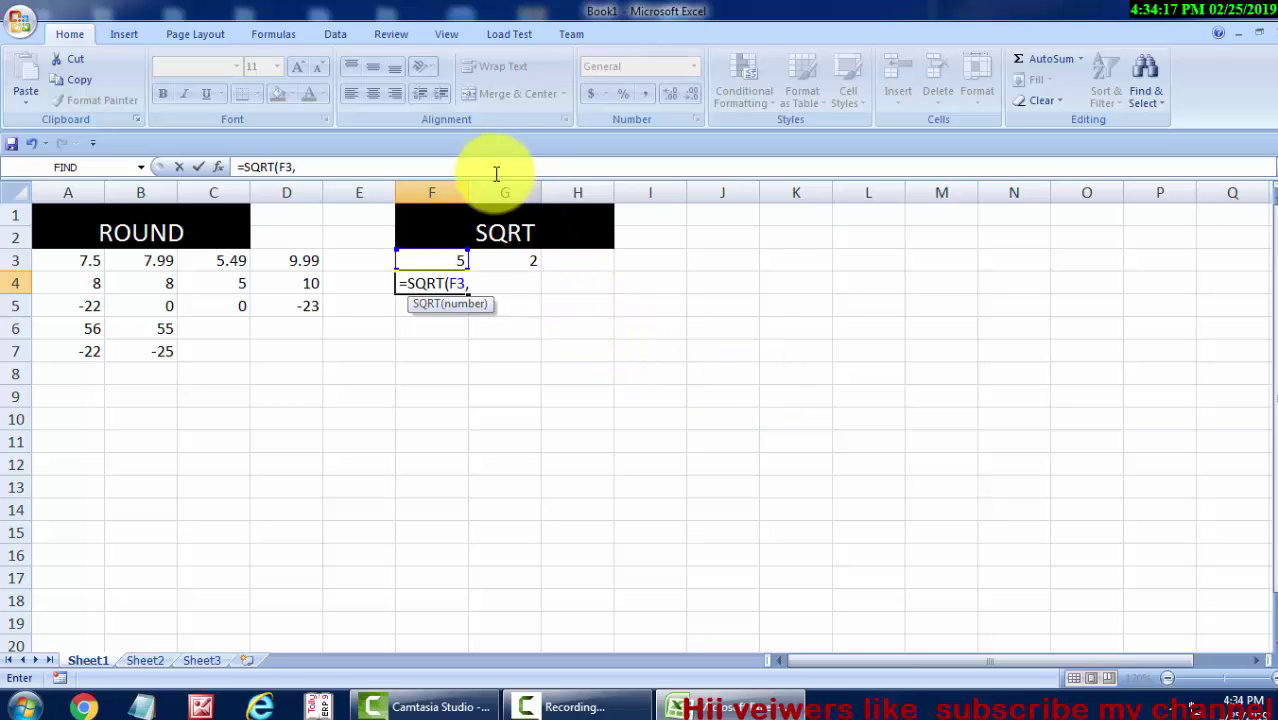
pyautogui.click(513, 261)
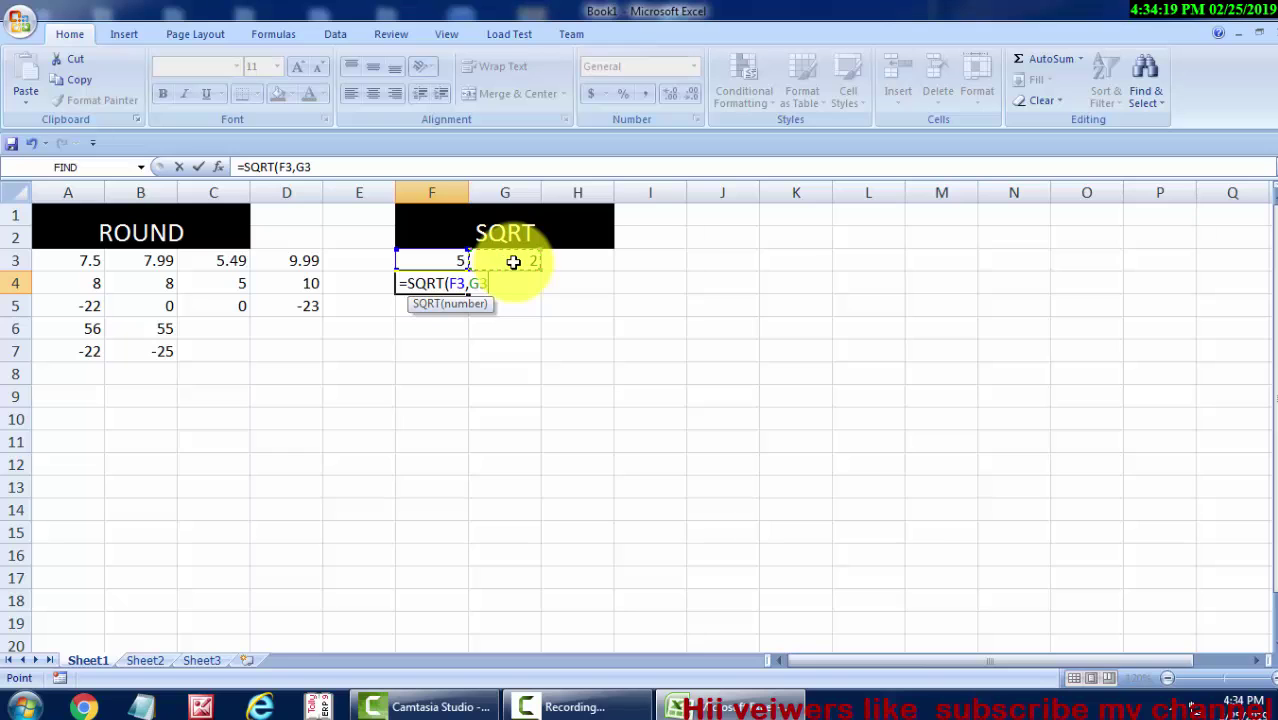
pyautogui.write(')')
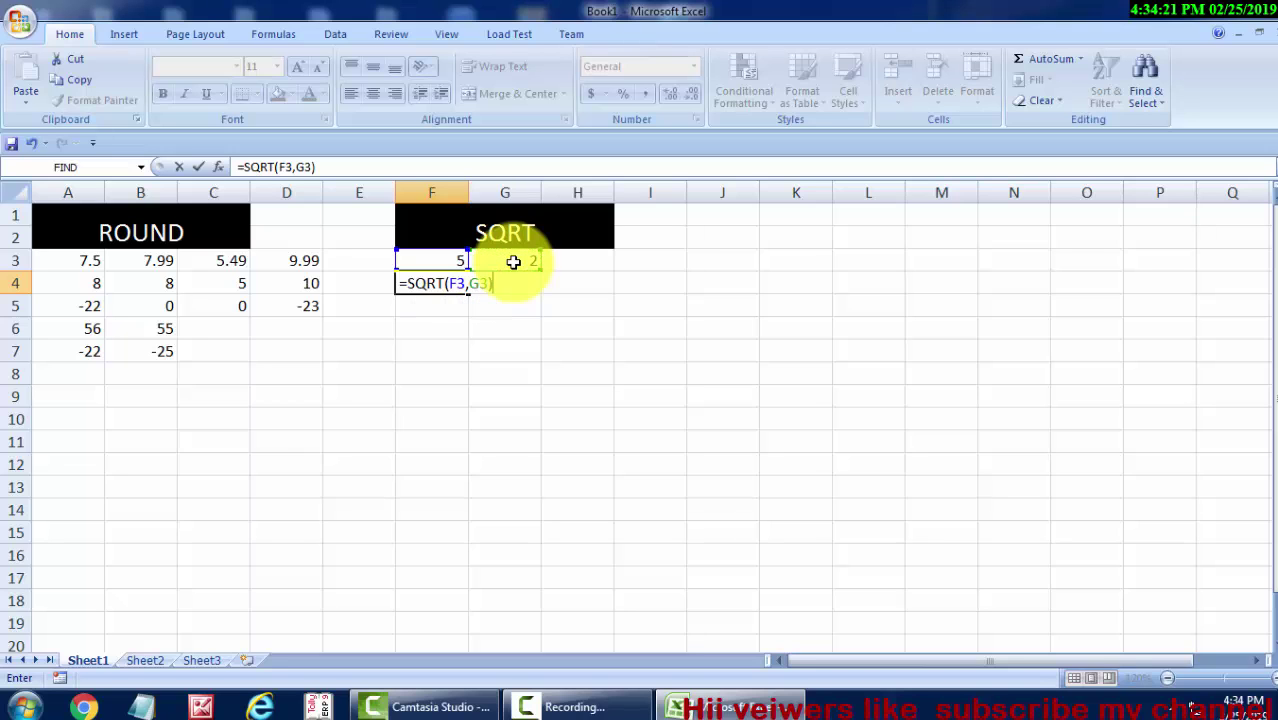
pyautogui.press('Return')
pyautogui.press('Return')
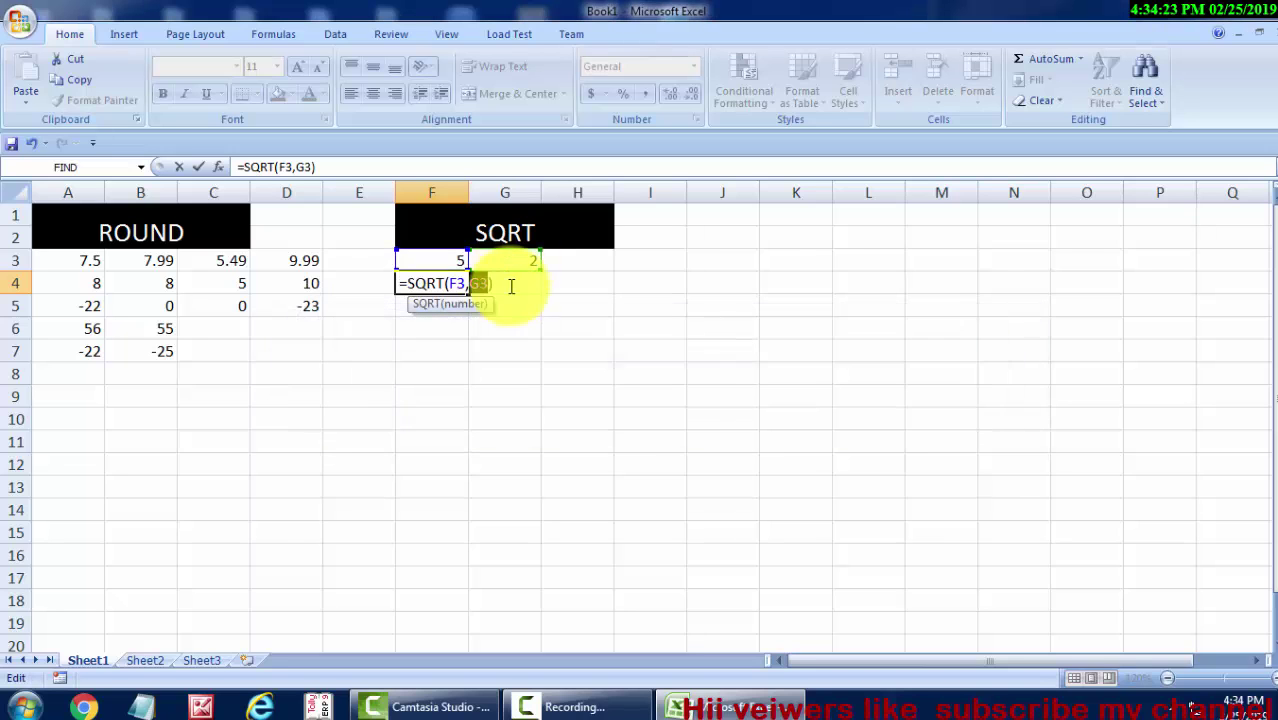
# Correct F4 to =SQRT(F3) so it shows 2.23607
pyautogui.click(503, 290)
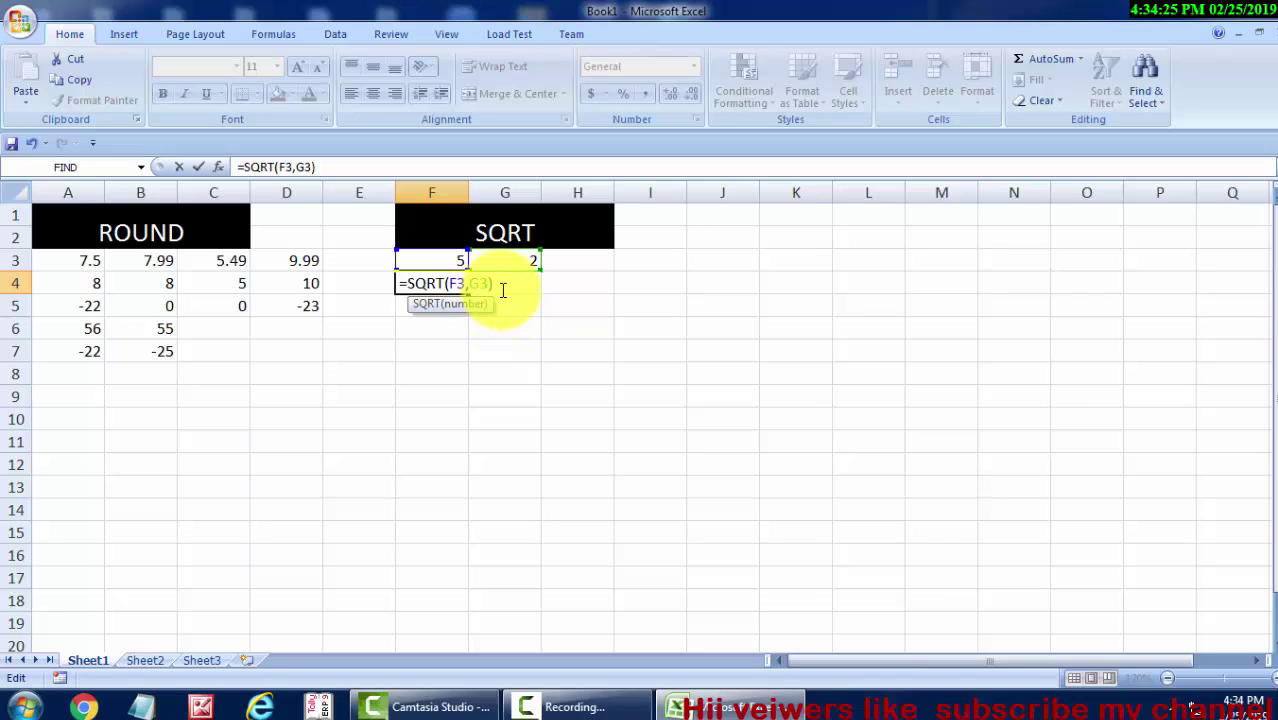
pyautogui.press('BackSpace')
pyautogui.press('BackSpace')
pyautogui.press('BackSpace')
pyautogui.press('BackSpace')
pyautogui.write(')')
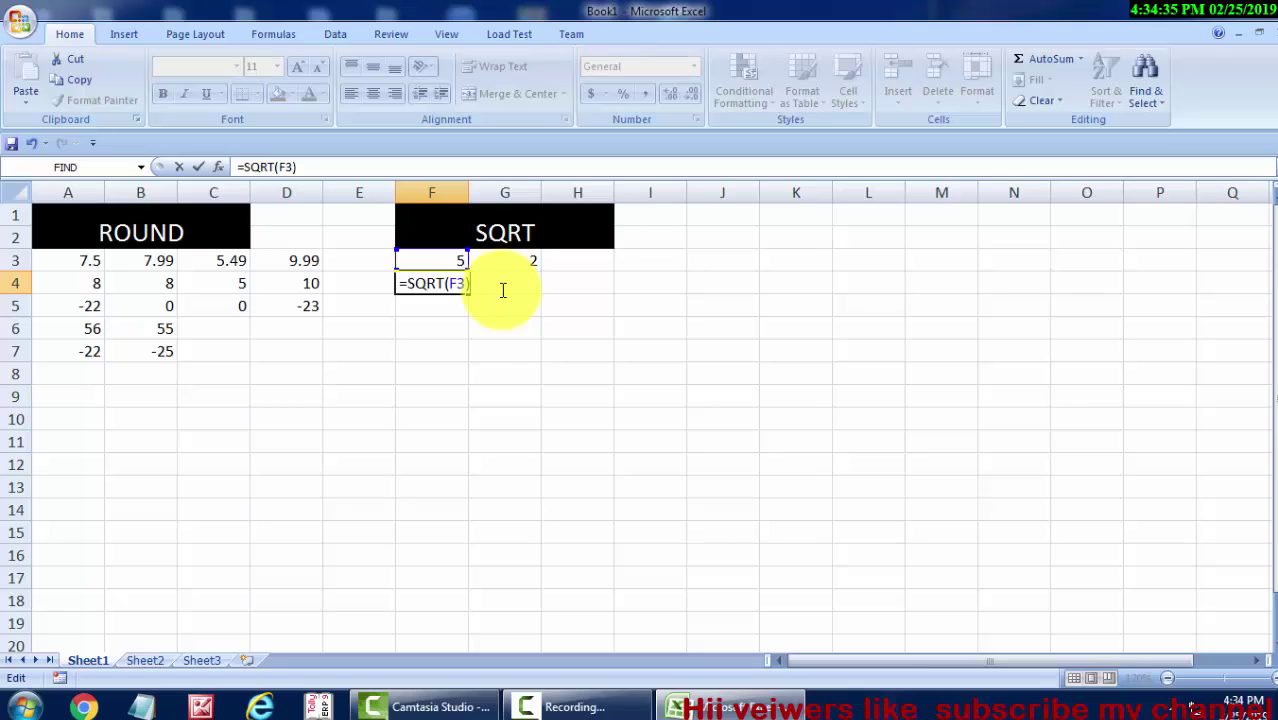
pyautogui.press('Return')
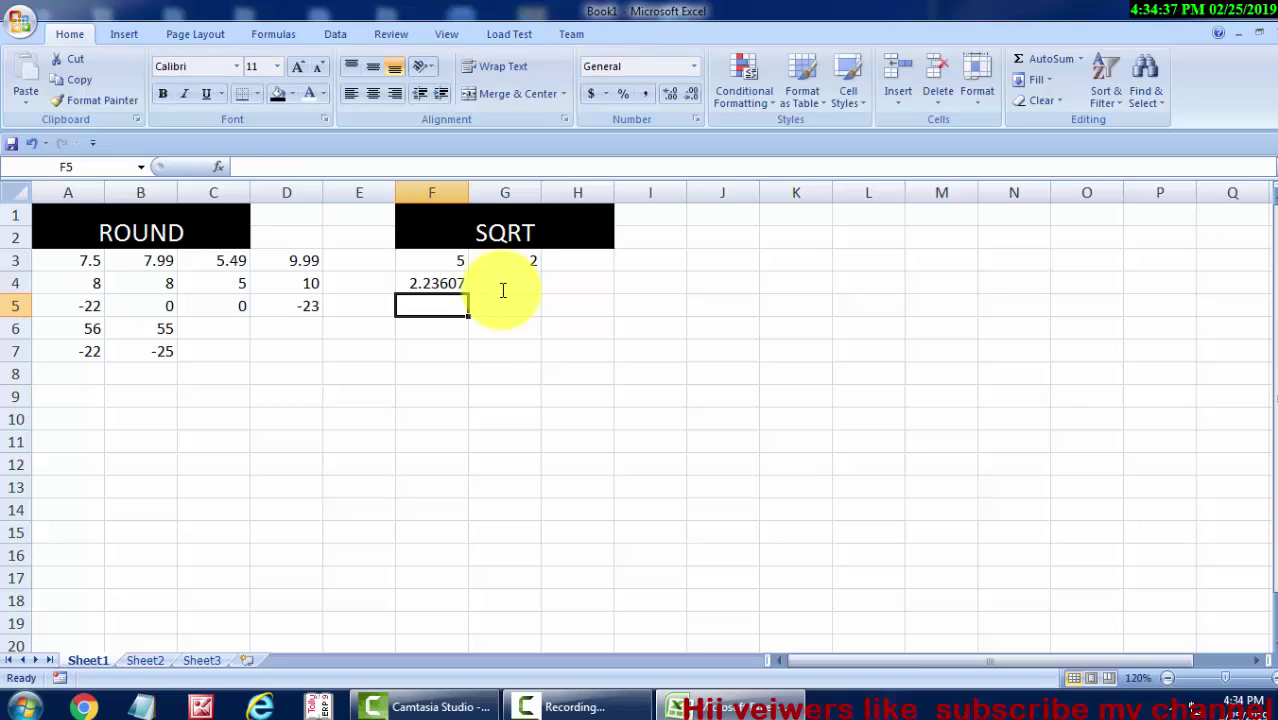
pyautogui.click(440, 286)
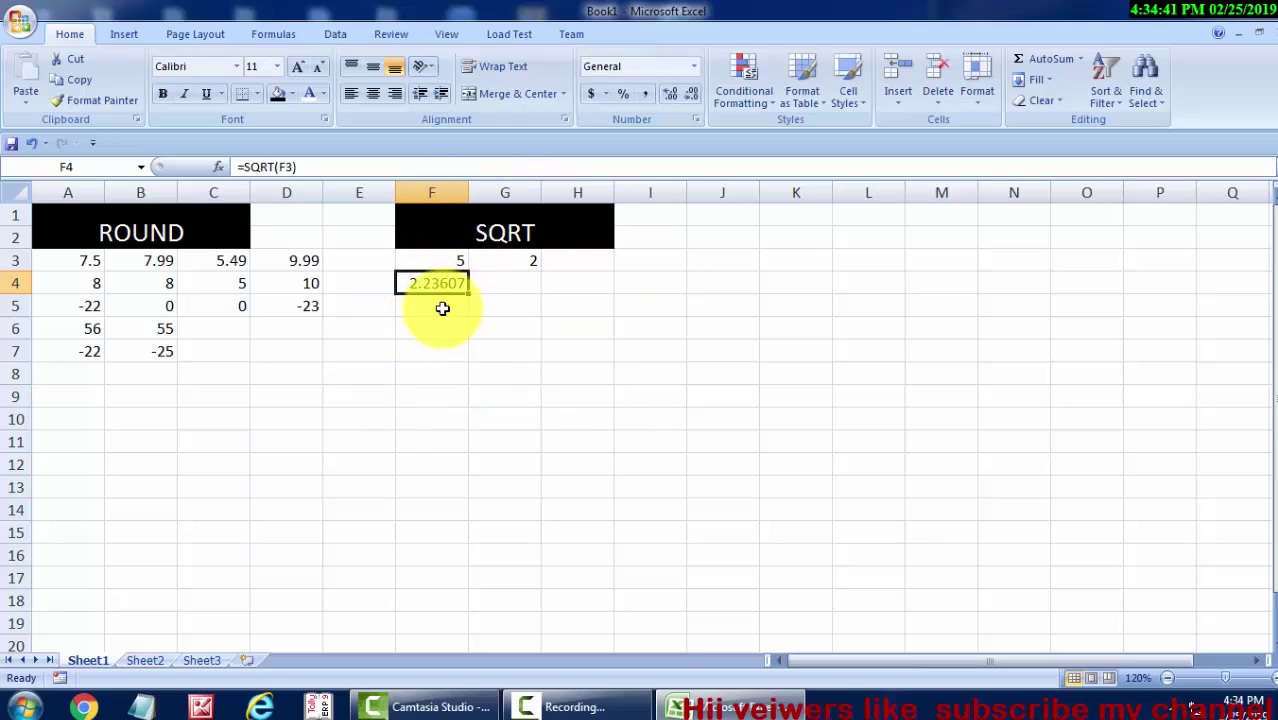
pyautogui.click(498, 285)
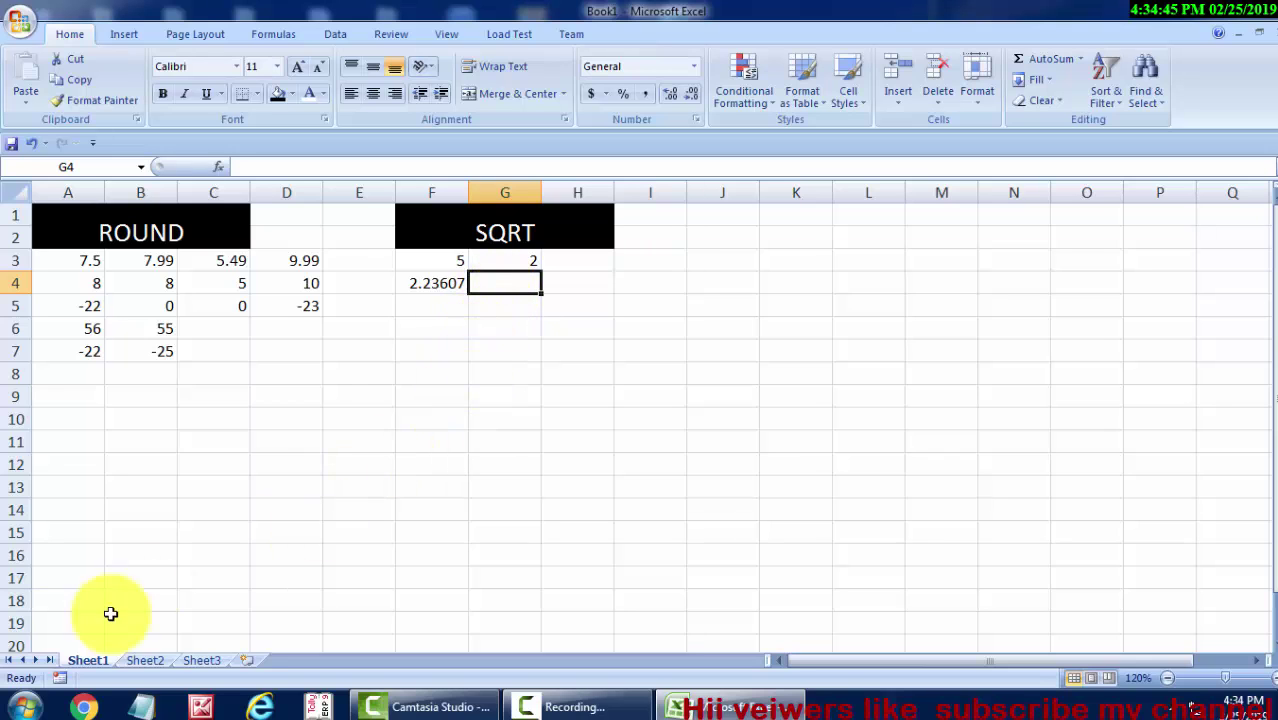
pyautogui.click(24, 707)
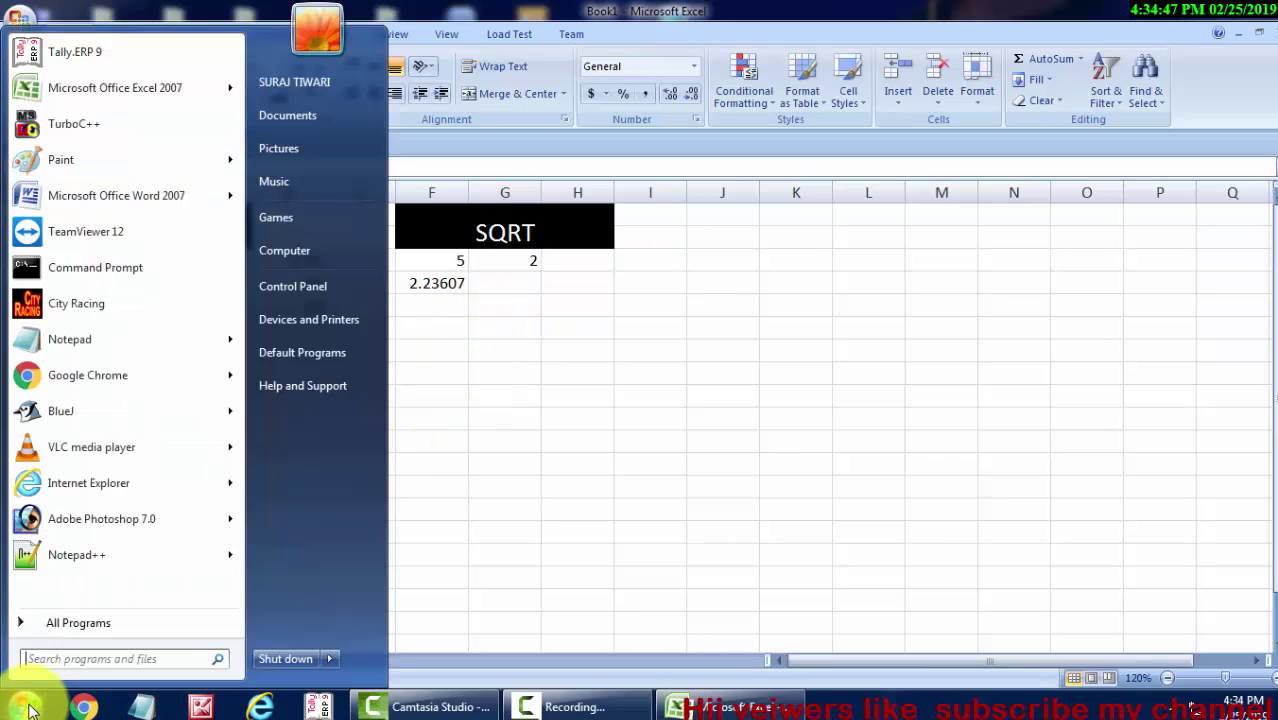
# Sketch a division of two 2s in a new Paint canvas, then close it unsaved
pyautogui.click(87, 159)
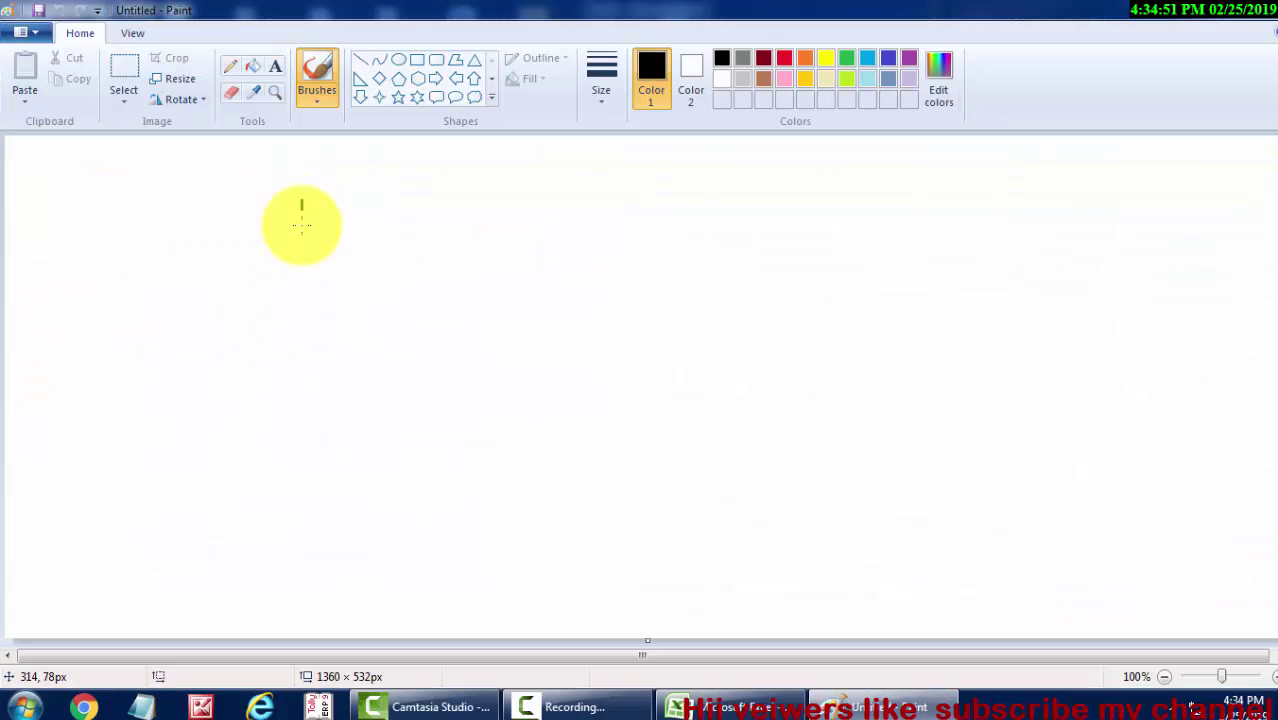
pyautogui.moveTo(301, 224); pyautogui.dragTo(302, 435)
pyautogui.moveTo(256, 254); pyautogui.dragTo(430, 255)
pyautogui.moveTo(335, 203)
pyautogui.mouseDown()
pyautogui.moveTo(364, 204)
pyautogui.moveTo(398, 262)
pyautogui.mouseUp()
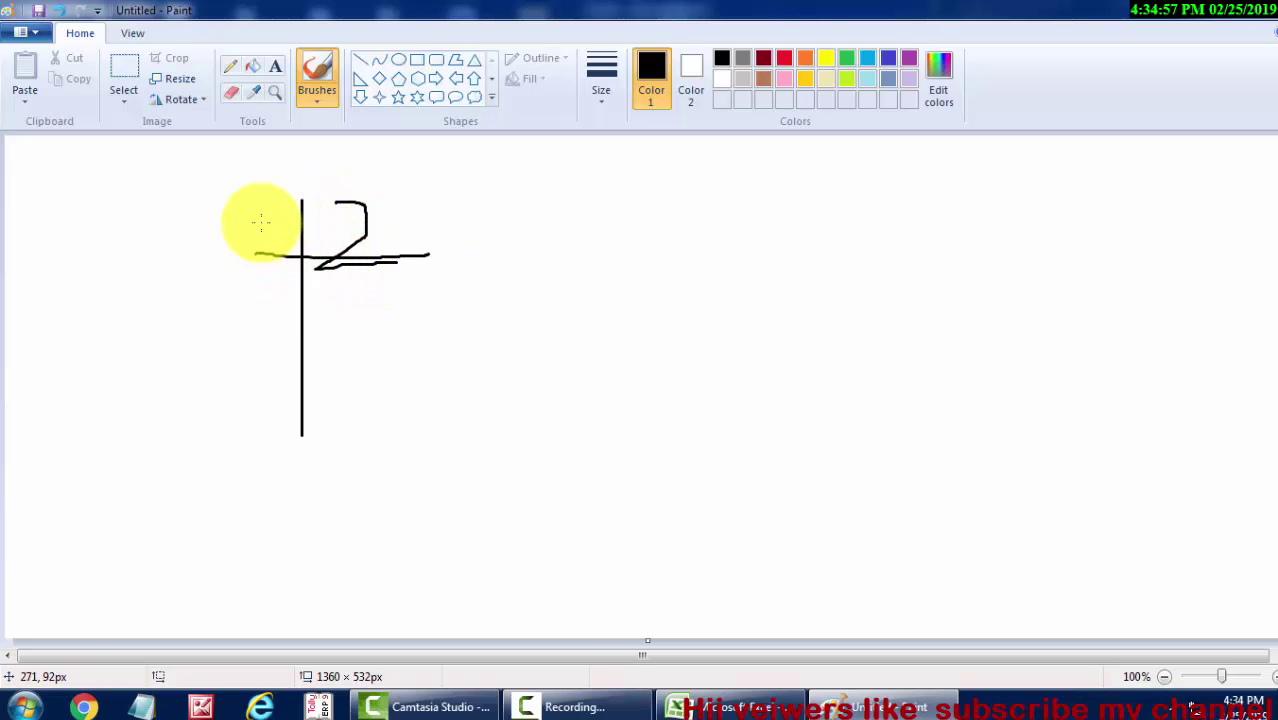
pyautogui.moveTo(262, 212)
pyautogui.mouseDown()
pyautogui.moveTo(265, 245)
pyautogui.moveTo(296, 243)
pyautogui.mouseUp()
pyautogui.click(294, 284)
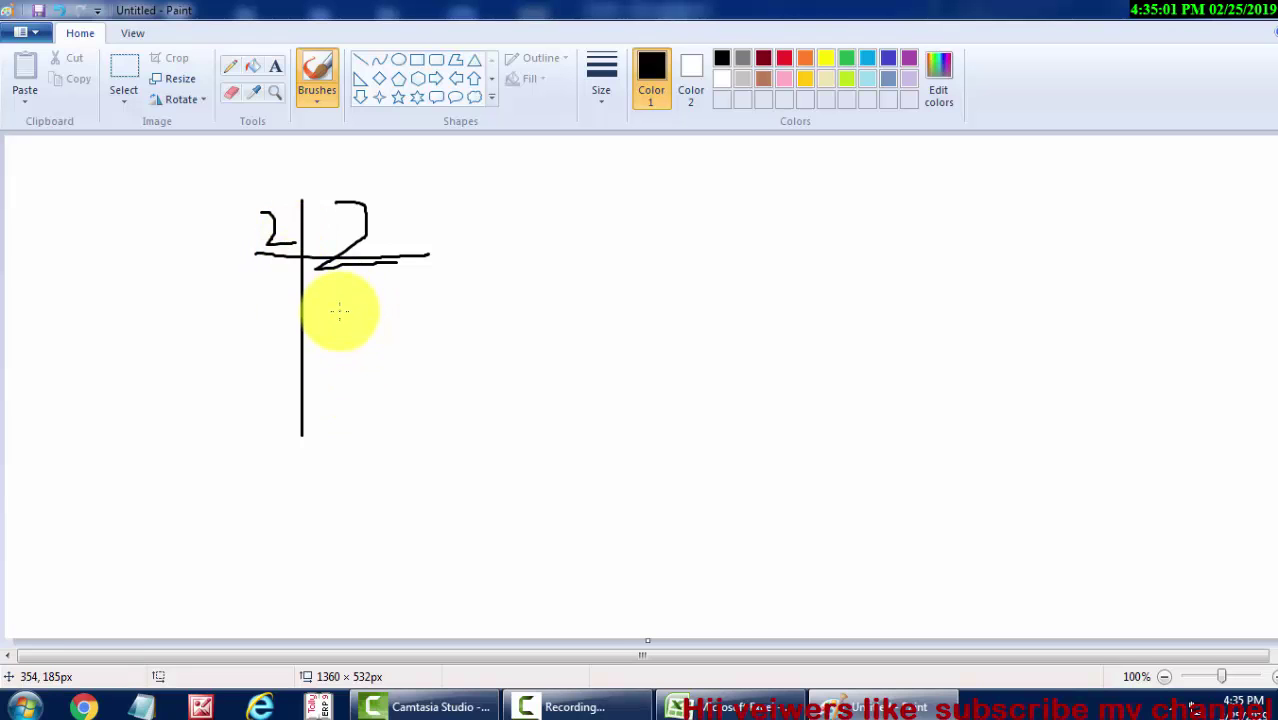
pyautogui.click(1268, 8)
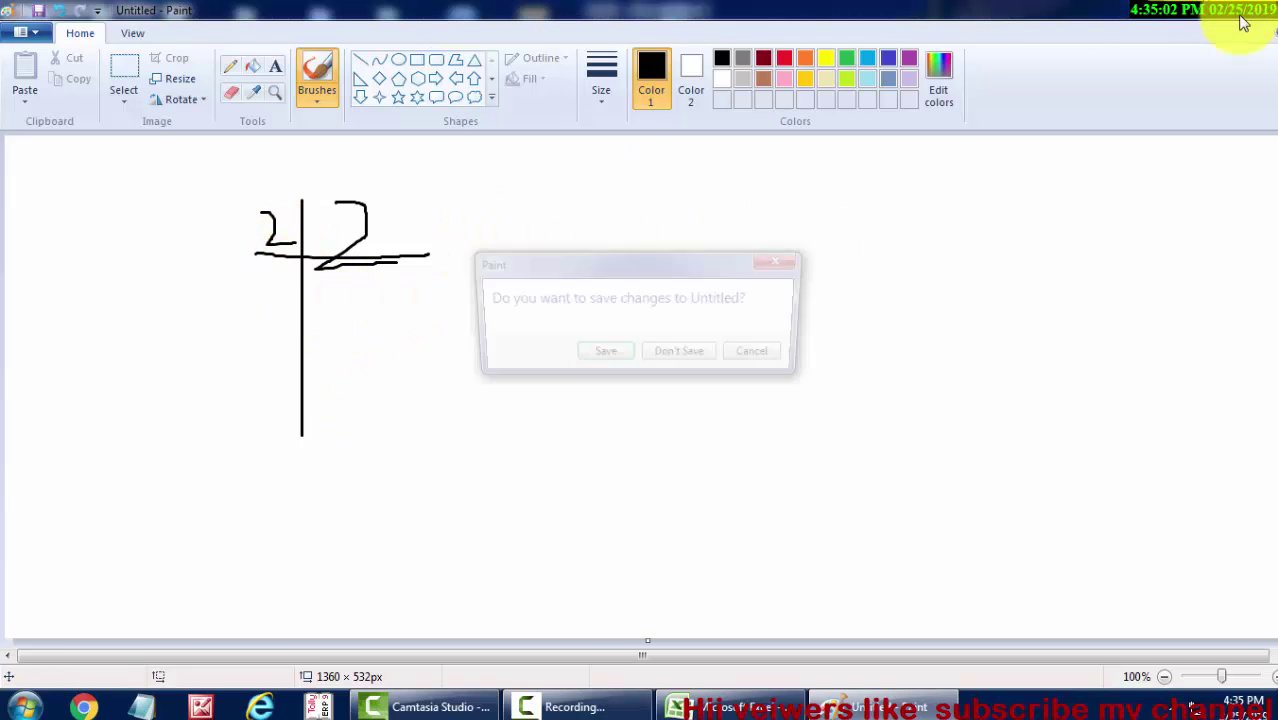
pyautogui.click(654, 355)
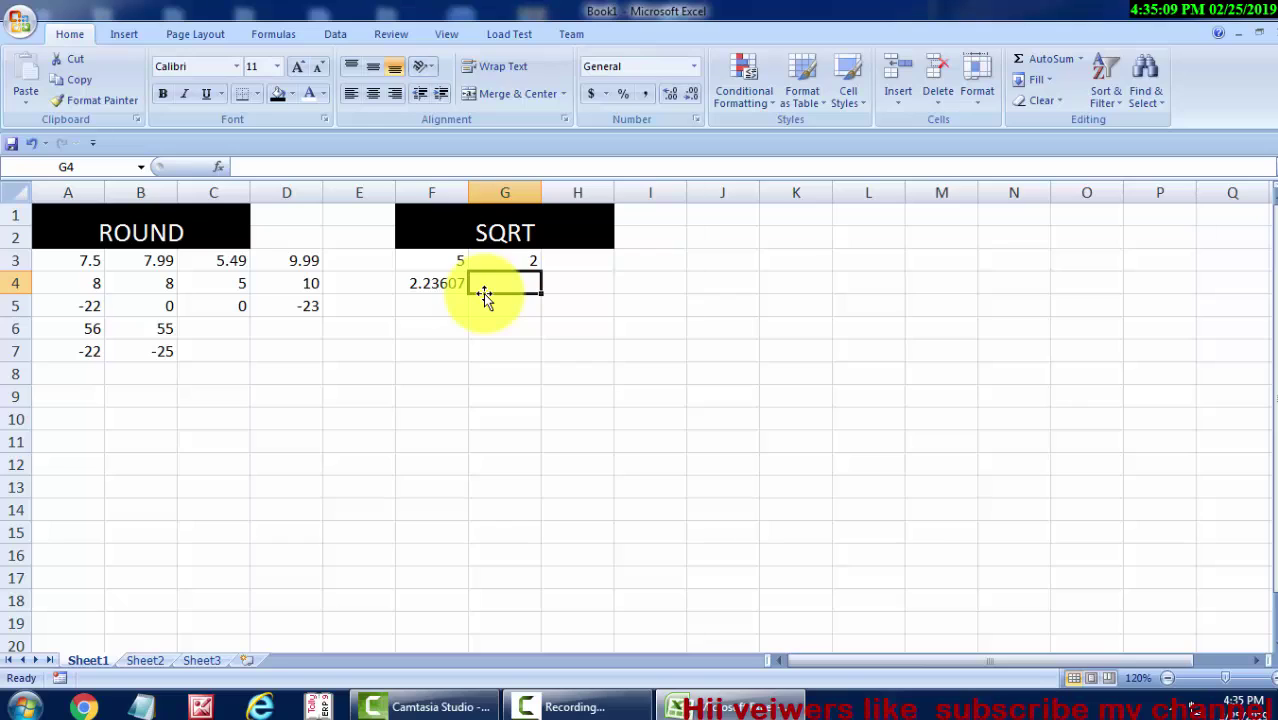
# Fill F4's SQRT formula right into G4 so it shows 1.41421
pyautogui.click(442, 283)
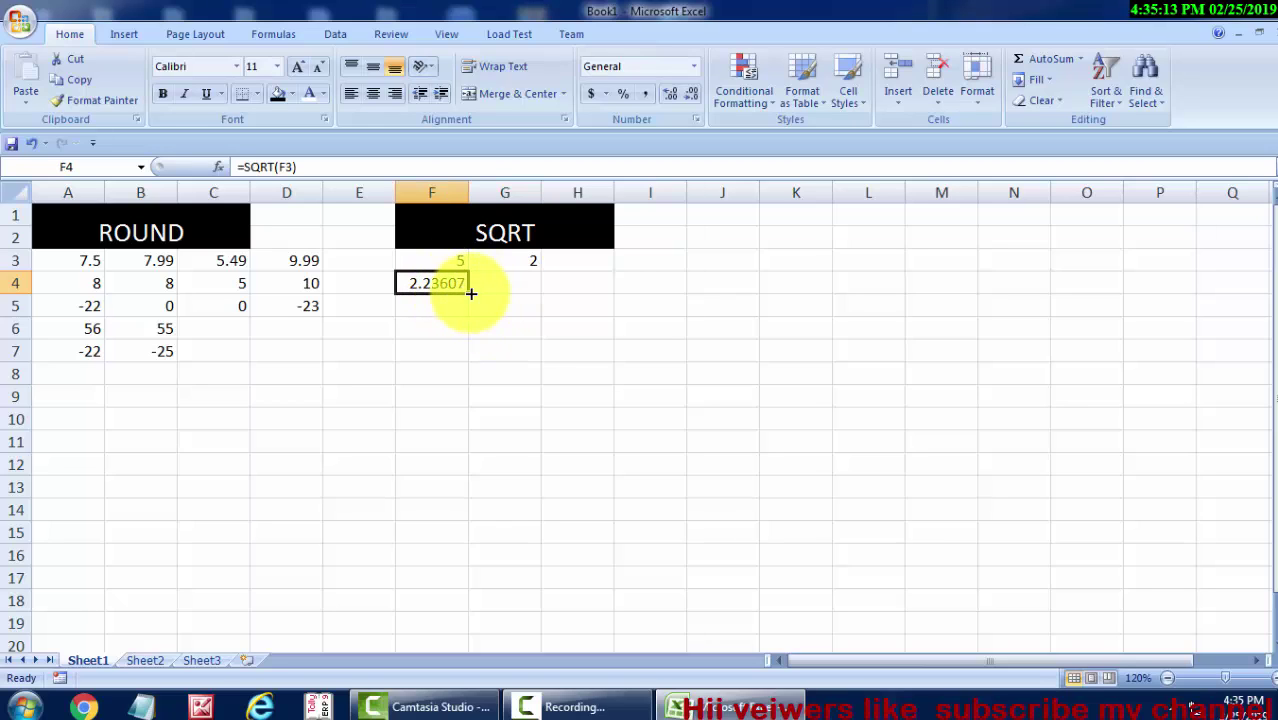
pyautogui.click(508, 294)
pyautogui.click(460, 298)
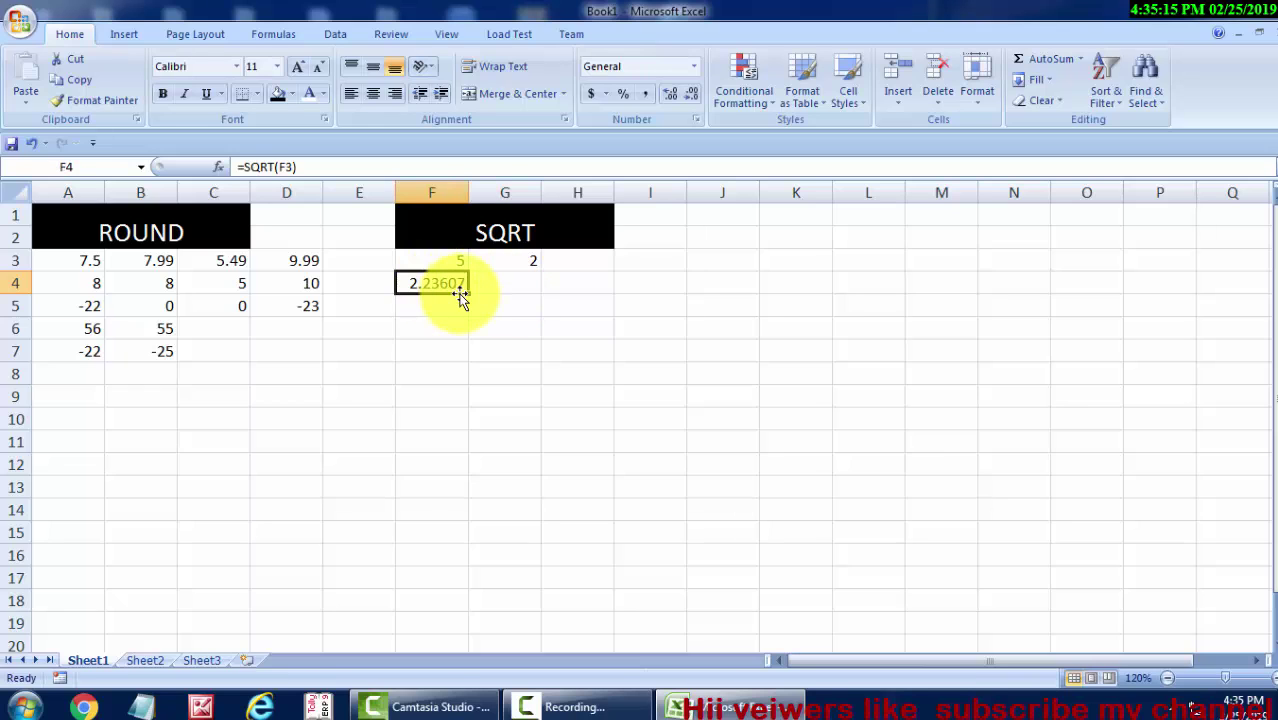
pyautogui.click(571, 305)
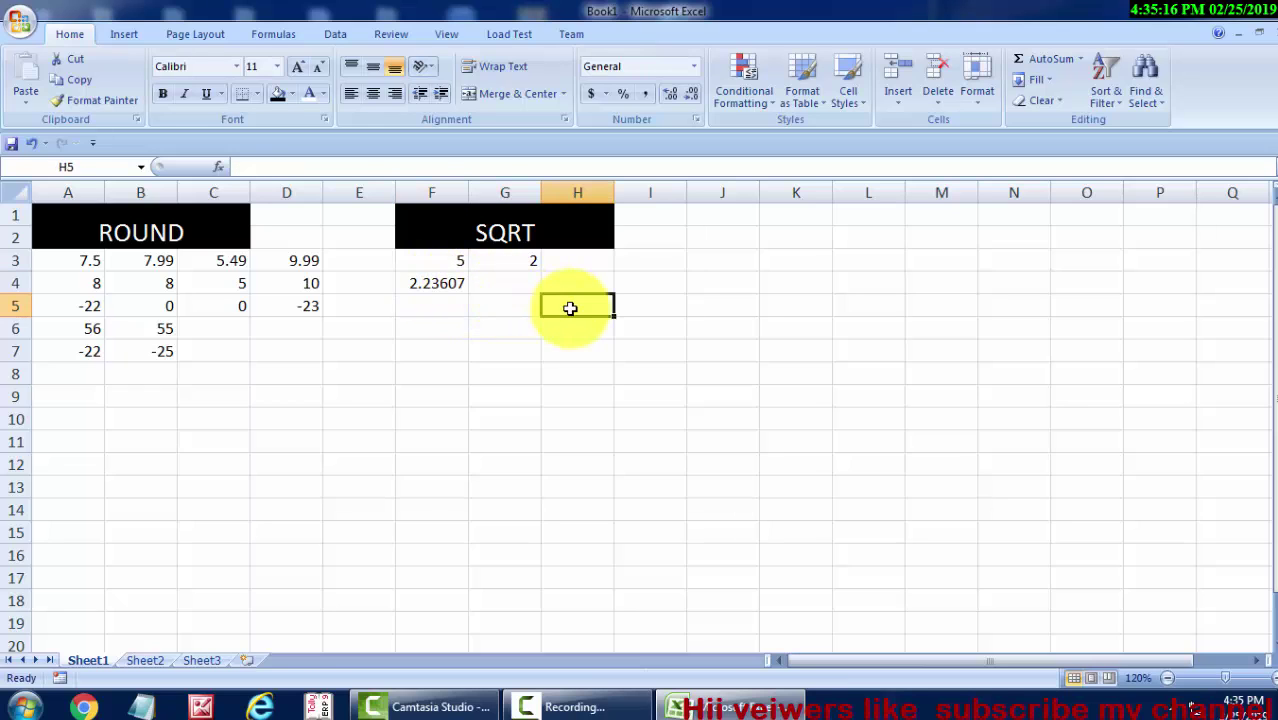
pyautogui.click(462, 286)
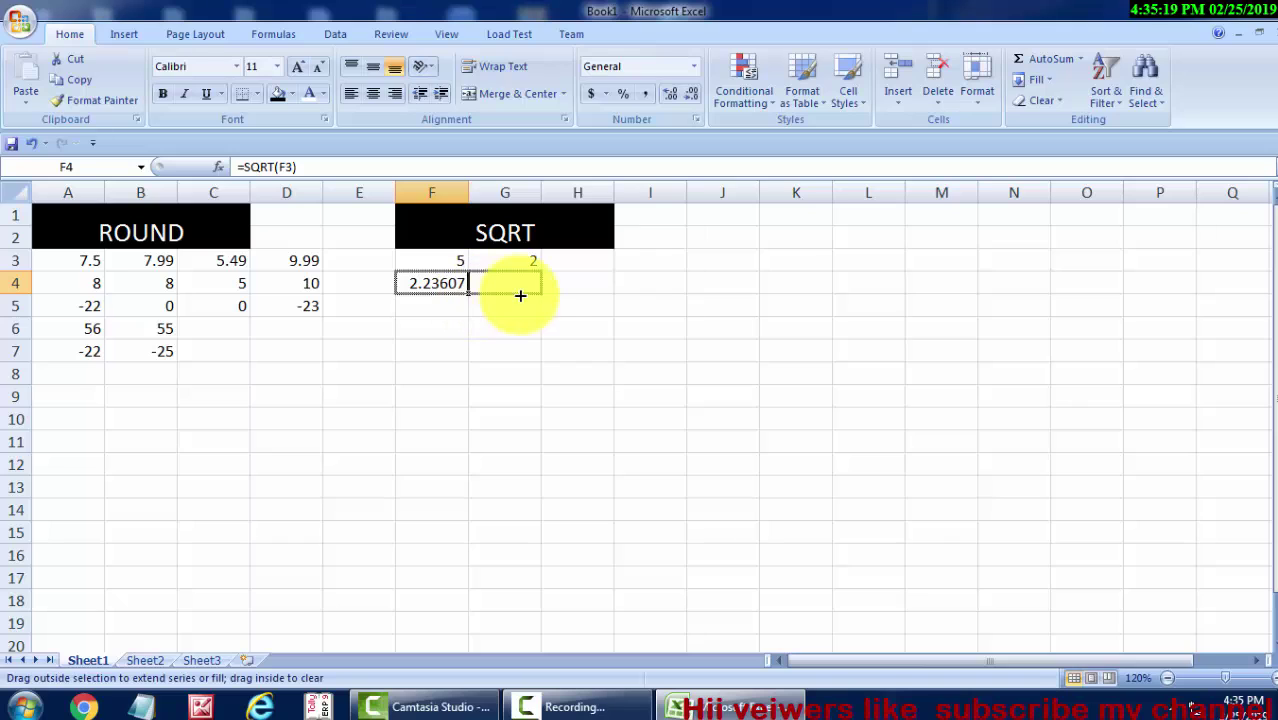
pyautogui.moveTo(472, 296); pyautogui.dragTo(538, 293)
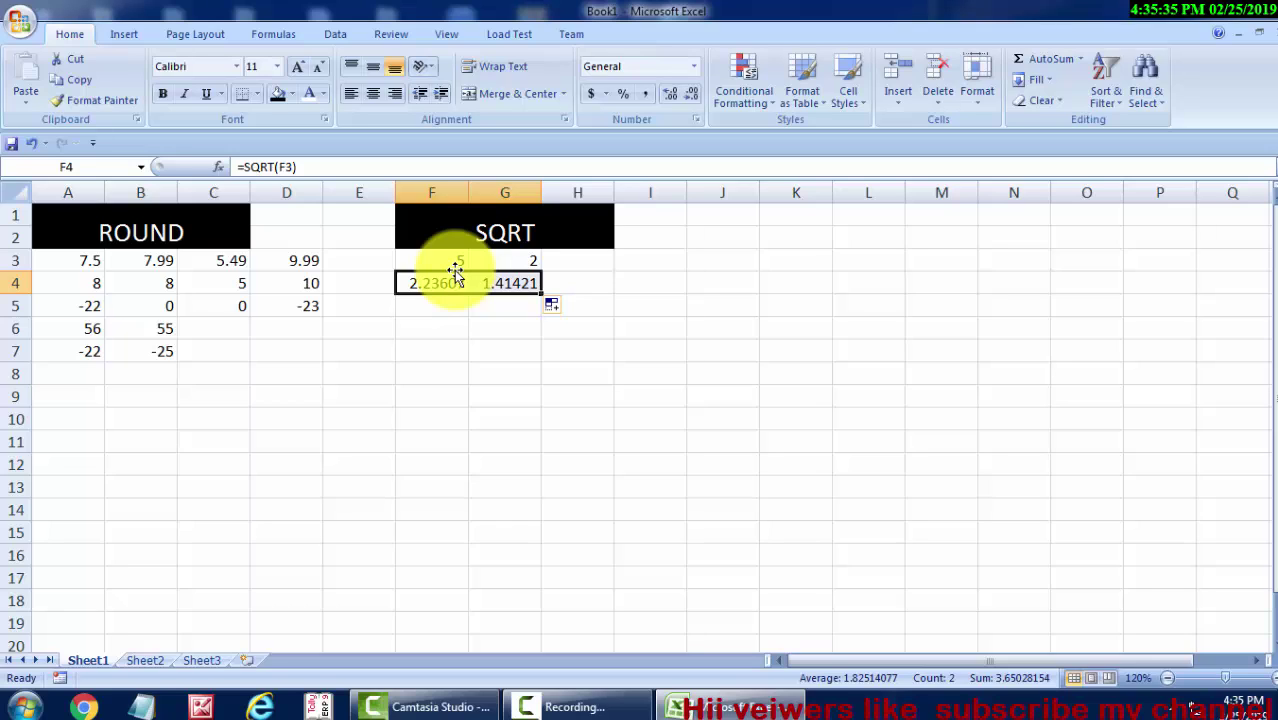
pyautogui.click(707, 210)
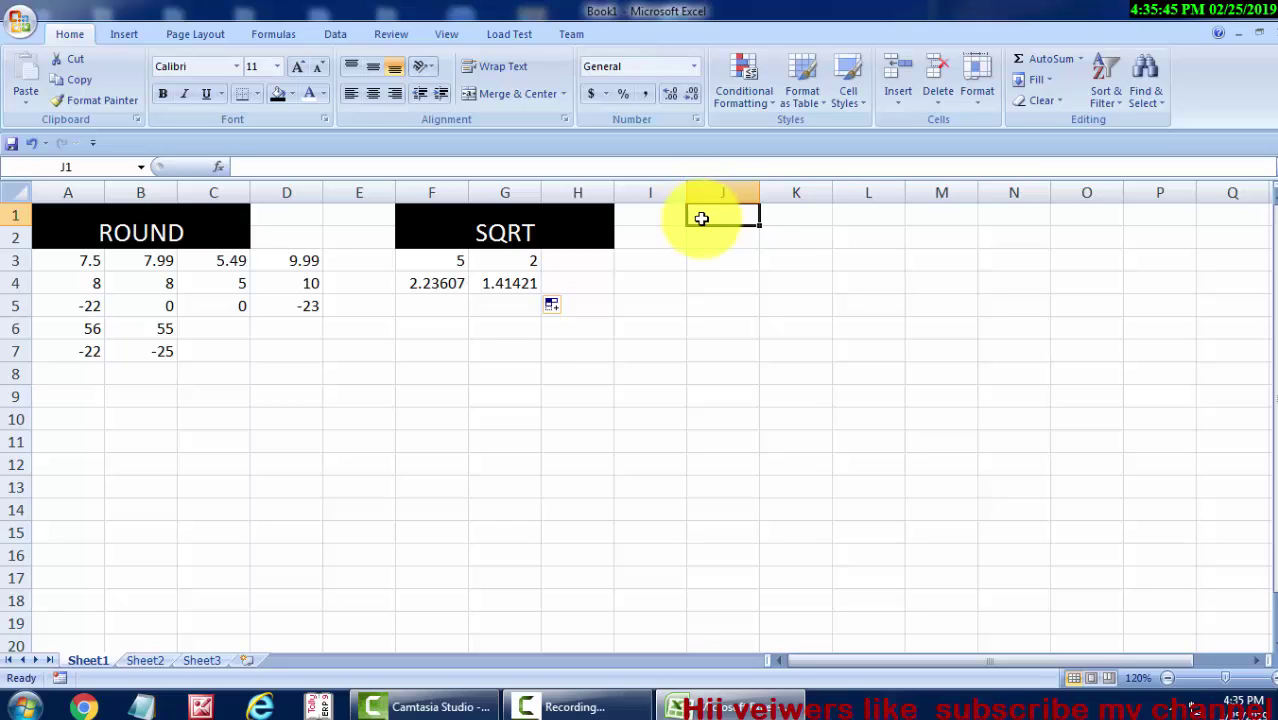
# Merge J1:L2 with the heading MOD and begin typing =MOD(5, in J3
pyautogui.moveTo(701, 218)
pyautogui.mouseDown()
pyautogui.moveTo(722, 236)
pyautogui.moveTo(800, 238)
pyautogui.mouseUp()
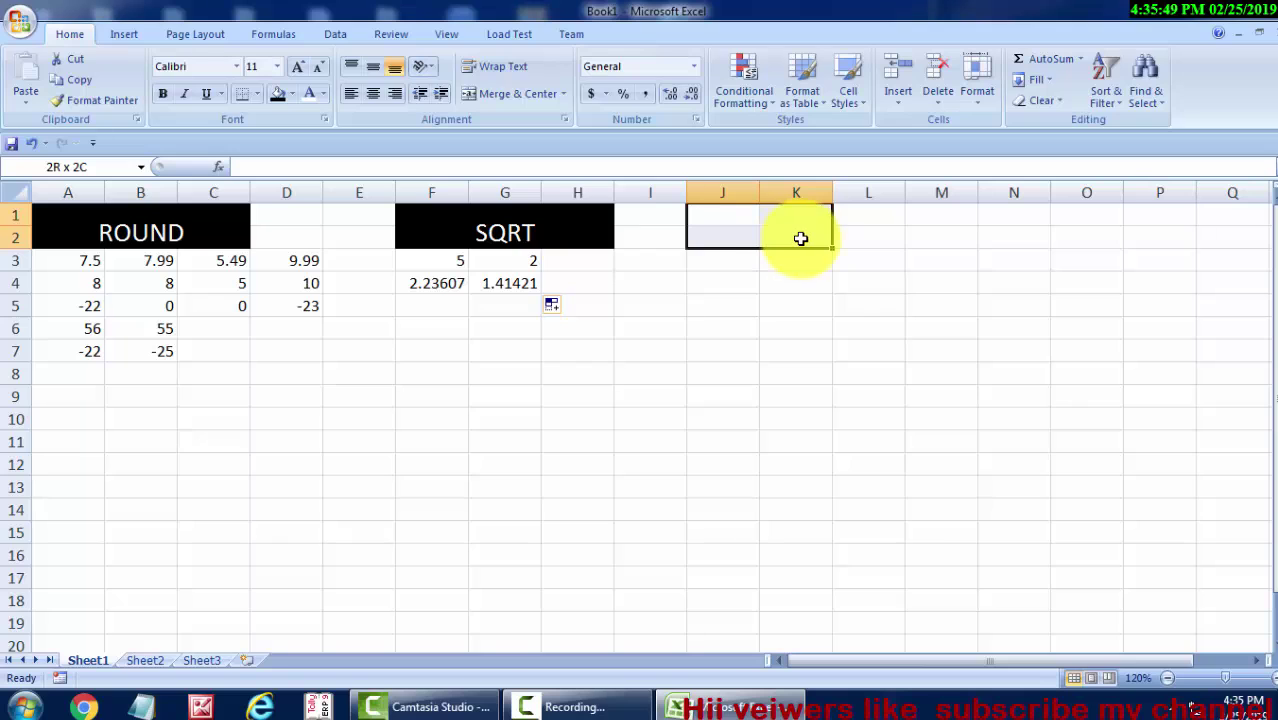
pyautogui.moveTo(800, 238); pyautogui.dragTo(843, 235)
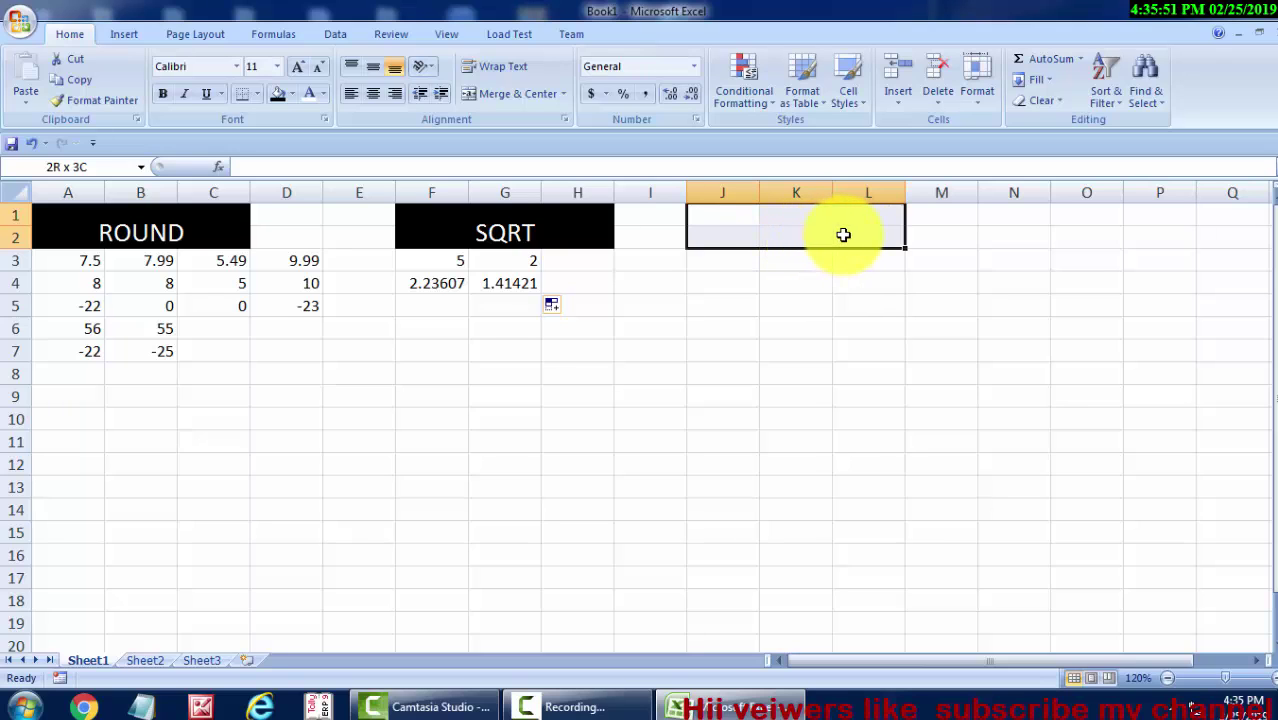
pyautogui.click(490, 95)
pyautogui.doubleClick(731, 226)
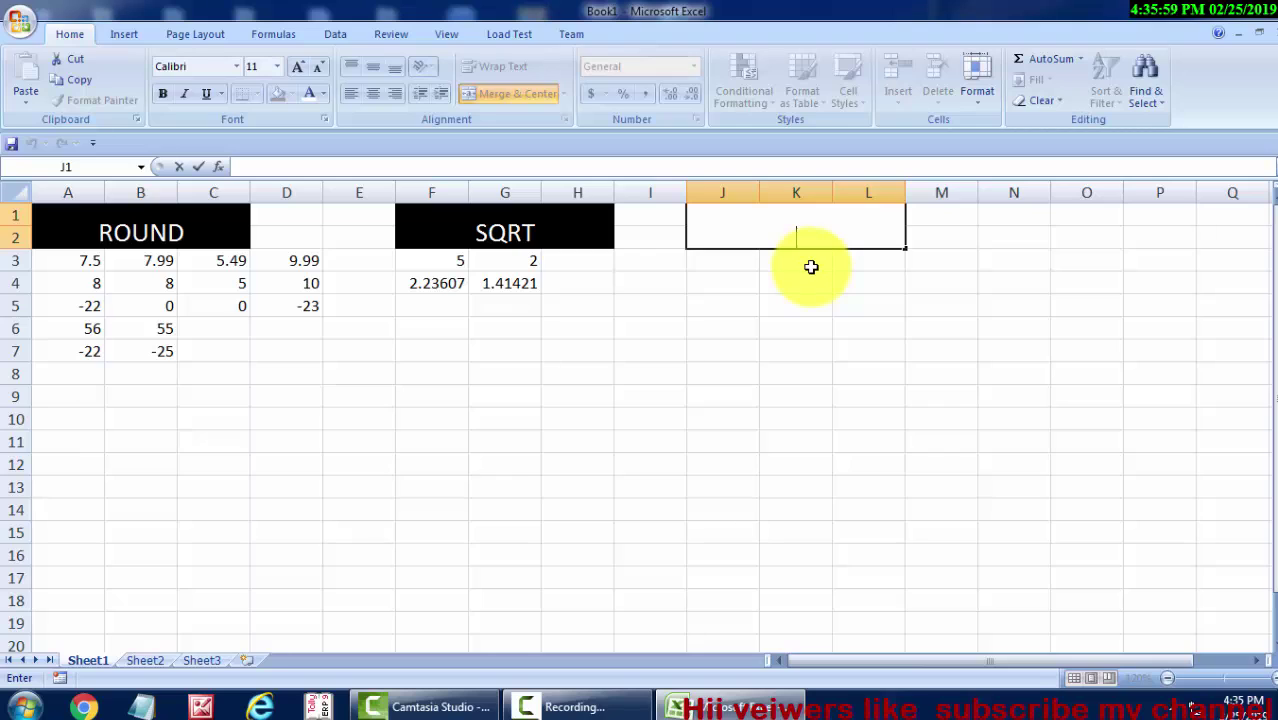
pyautogui.write('mO')
pyautogui.write('D')
pyautogui.press('BackSpace')
pyautogui.press('BackSpace')
pyautogui.press('BackSpace')
pyautogui.write('MOD')
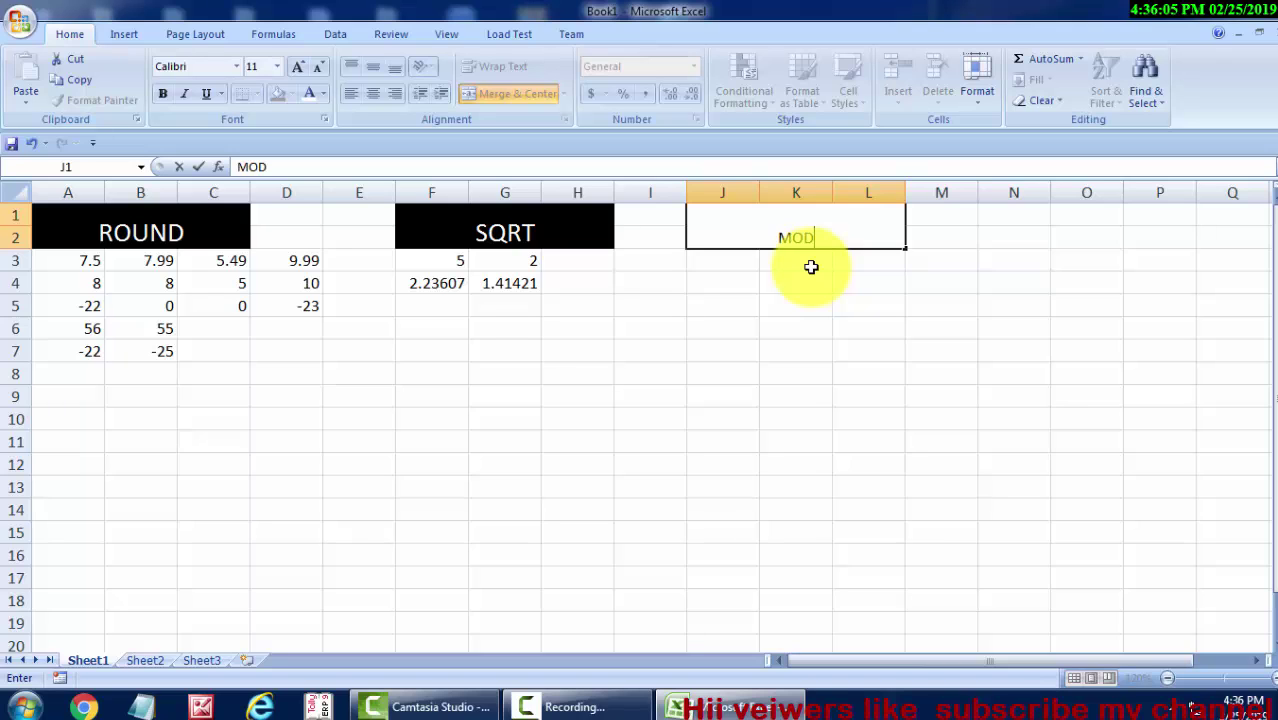
pyautogui.click(739, 264)
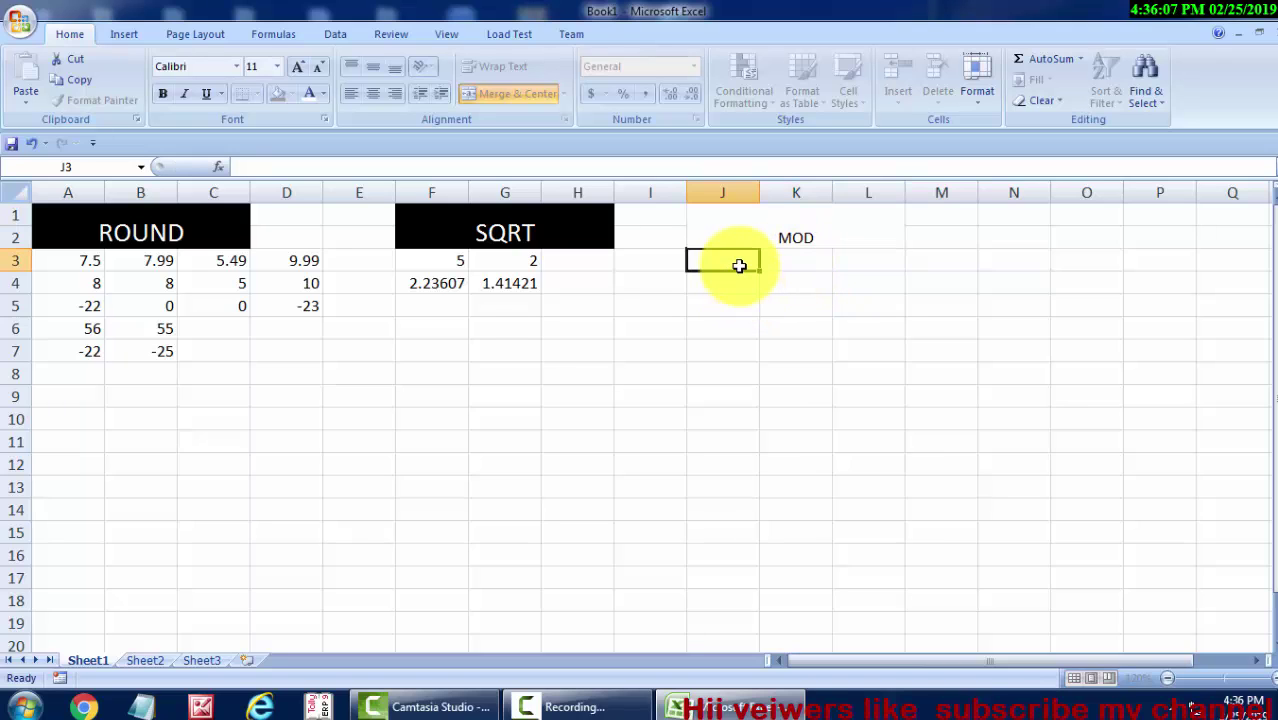
pyautogui.write('=')
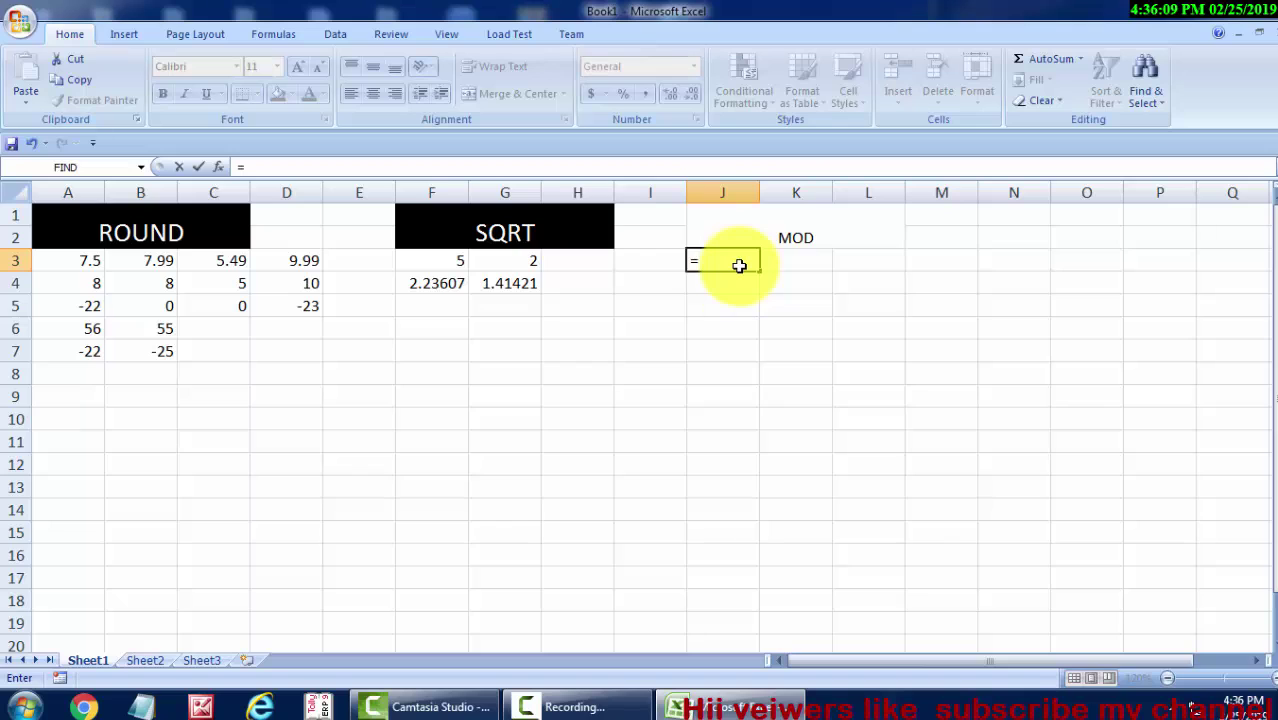
pyautogui.write('MOD')
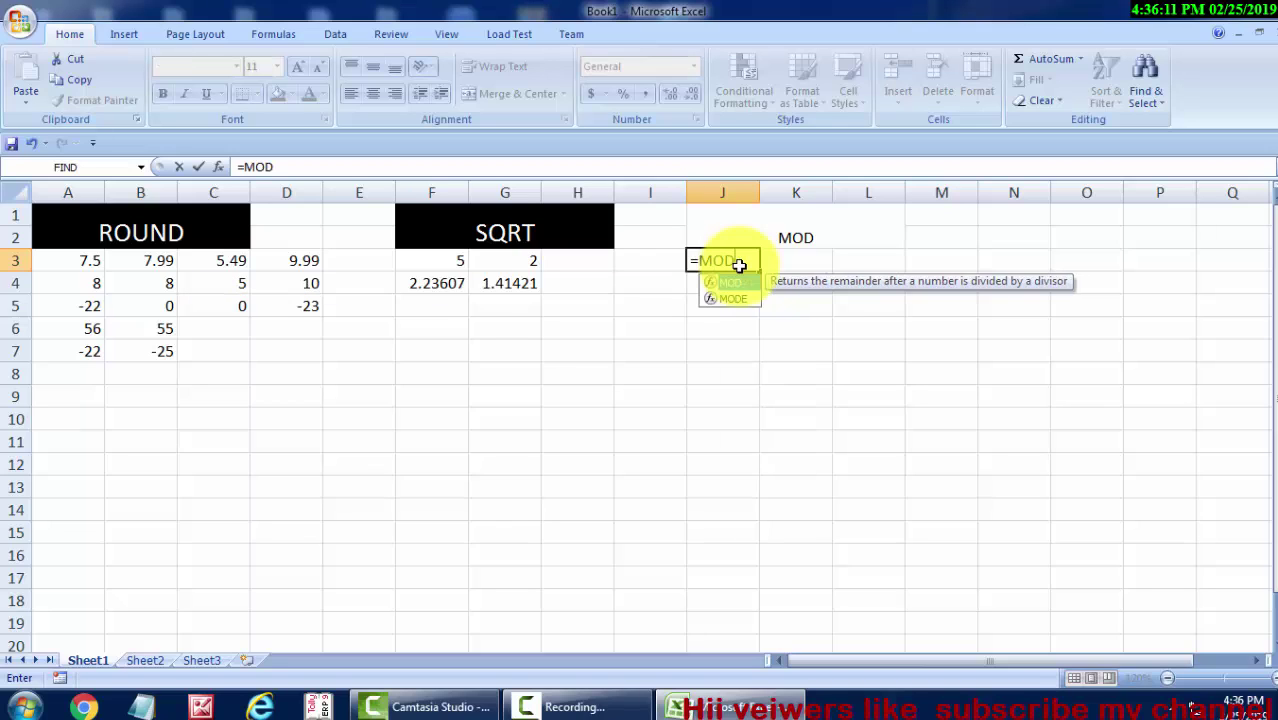
pyautogui.write('(5')
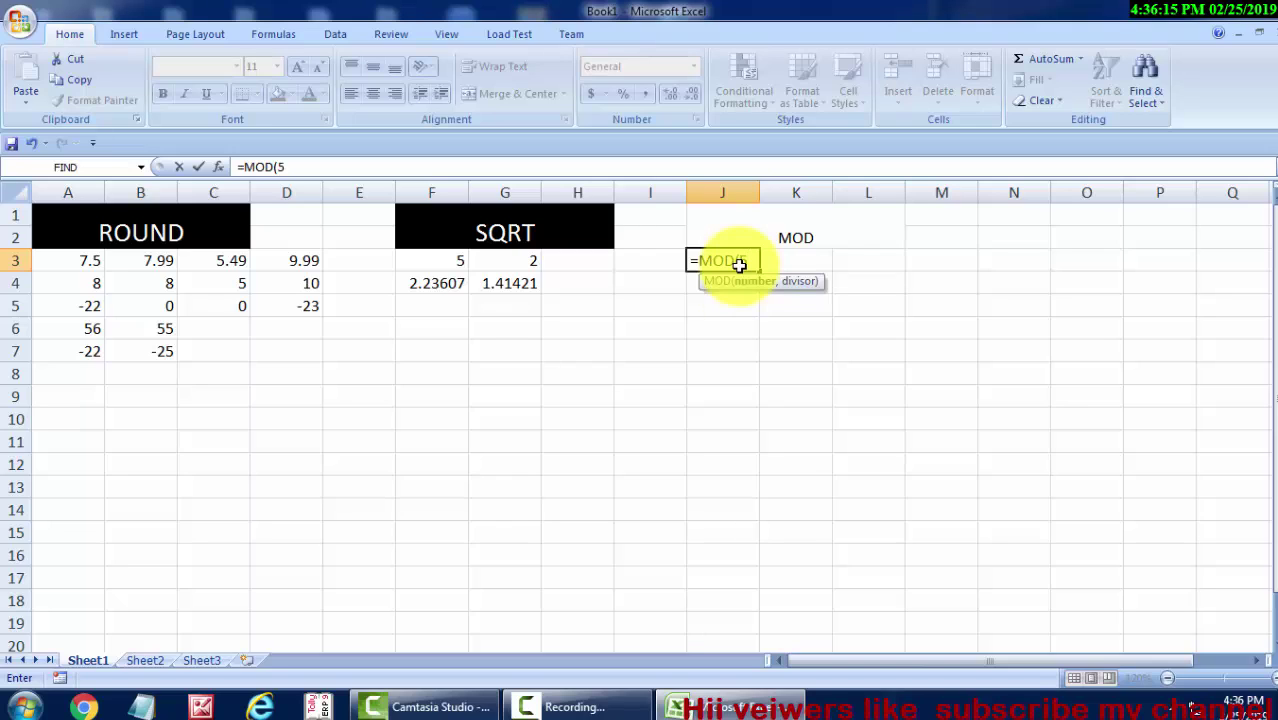
pyautogui.write(',2')
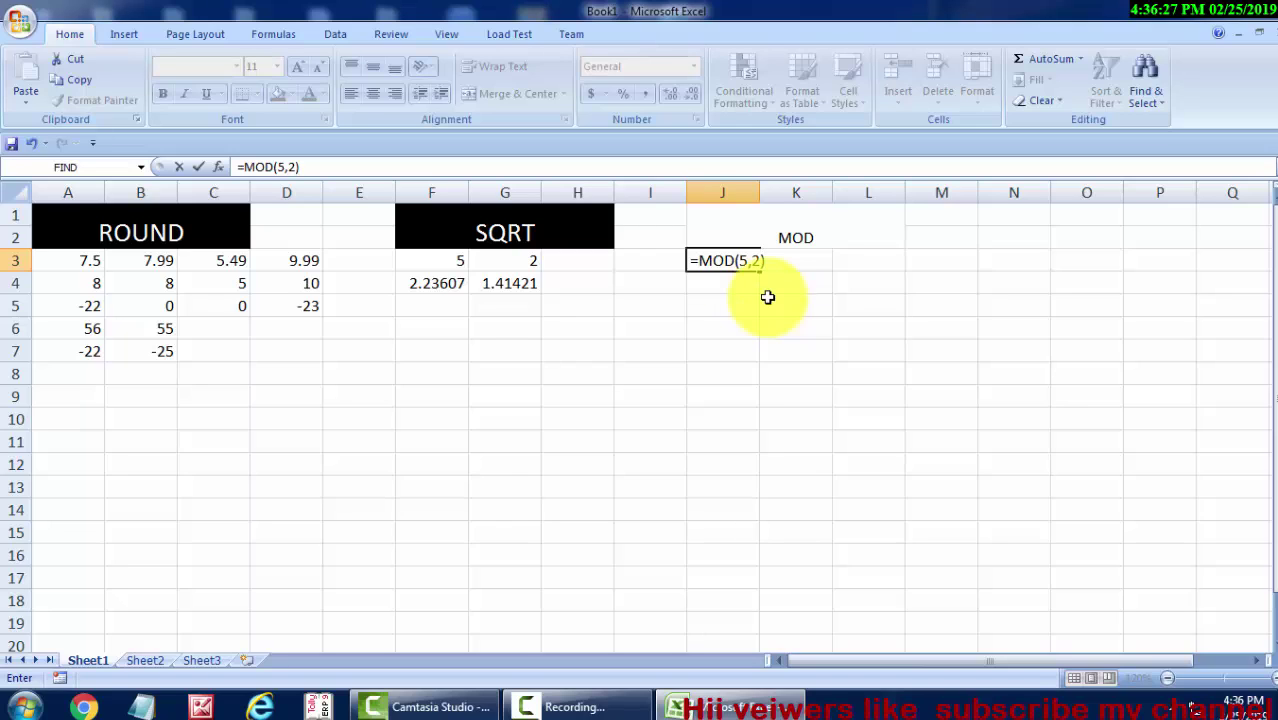
# Commit the J3 MOD formula and make the MOD heading black with white bold 16-point text
pyautogui.press('Return')
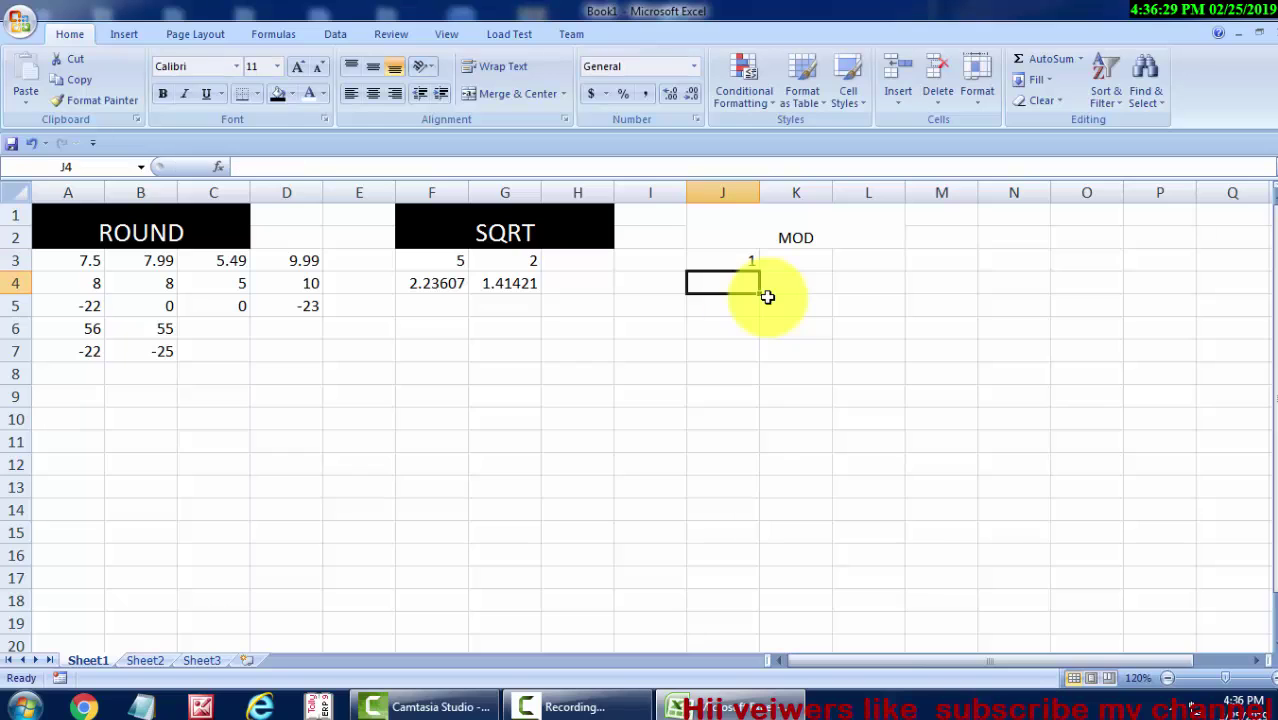
pyautogui.moveTo(722, 215); pyautogui.dragTo(868, 238)
pyautogui.click(517, 93)
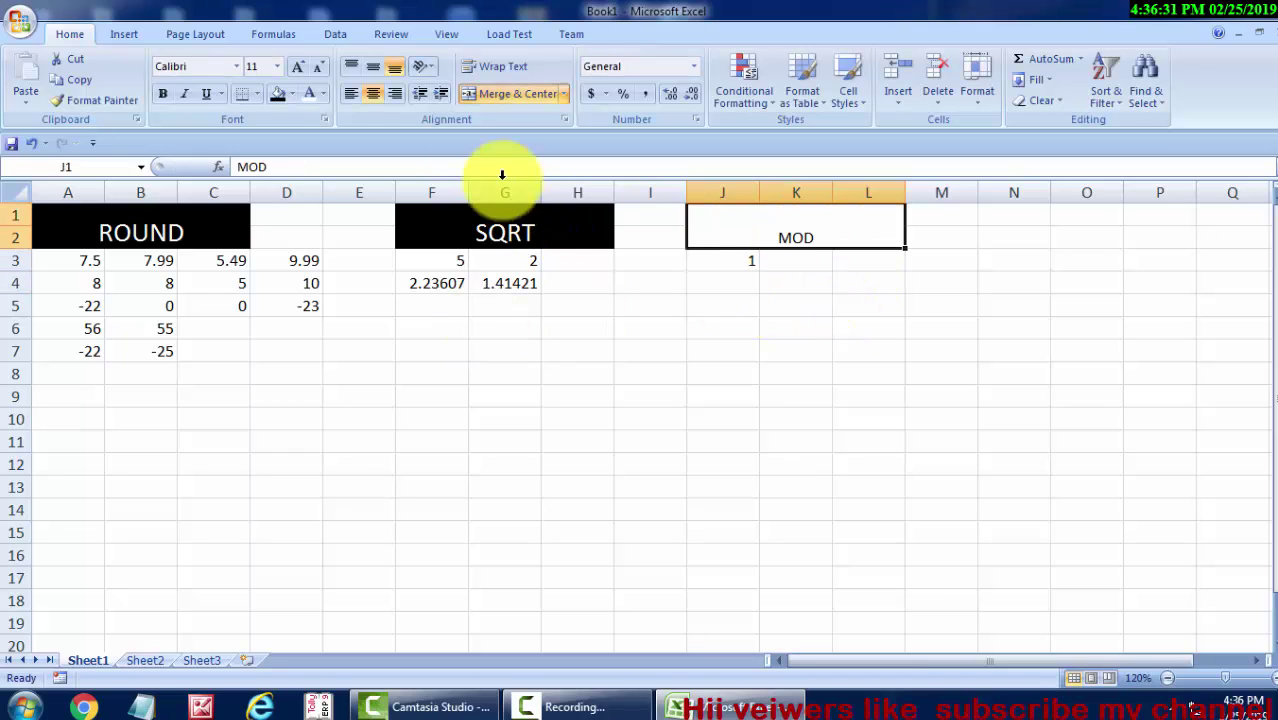
pyautogui.click(279, 96)
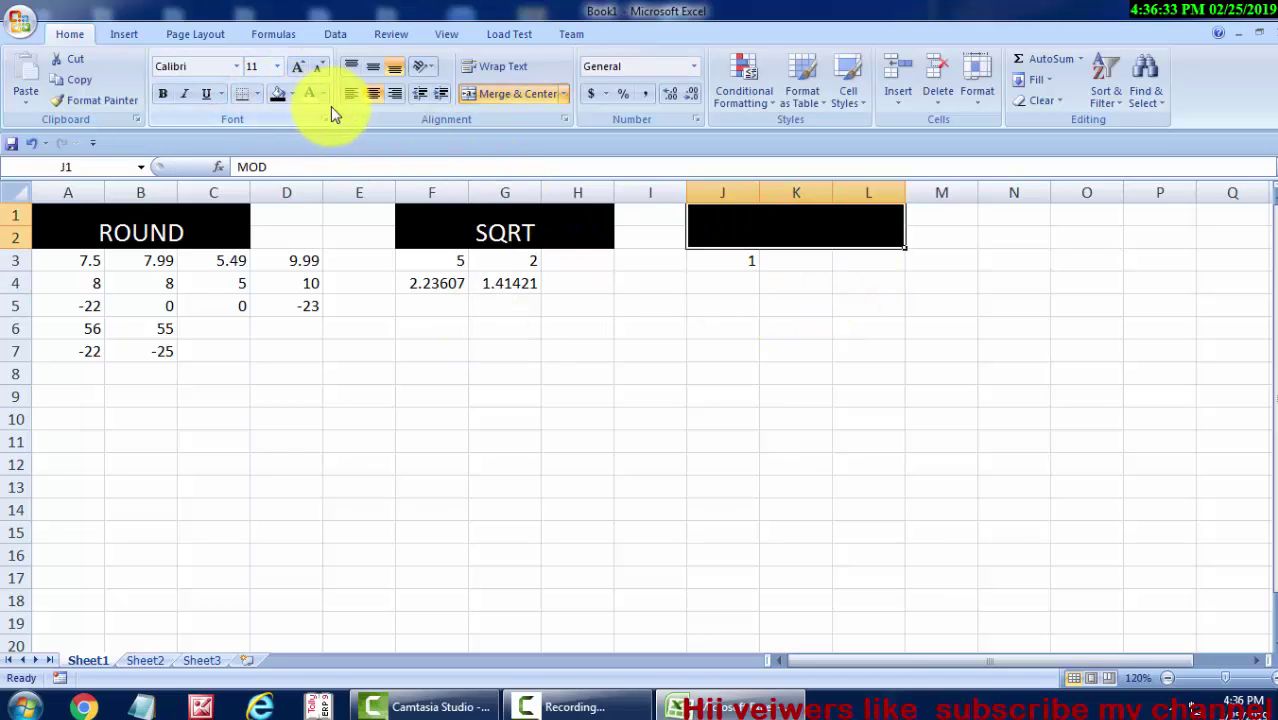
pyautogui.click(313, 94)
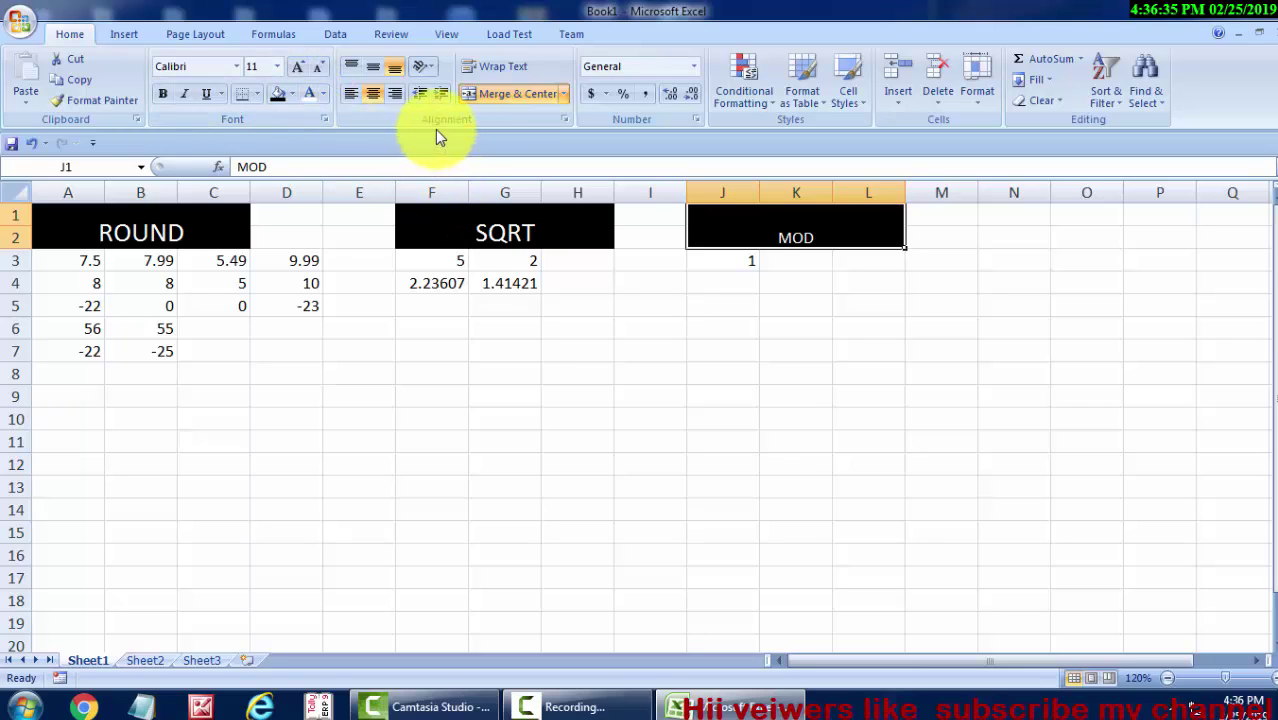
pyautogui.click(164, 95)
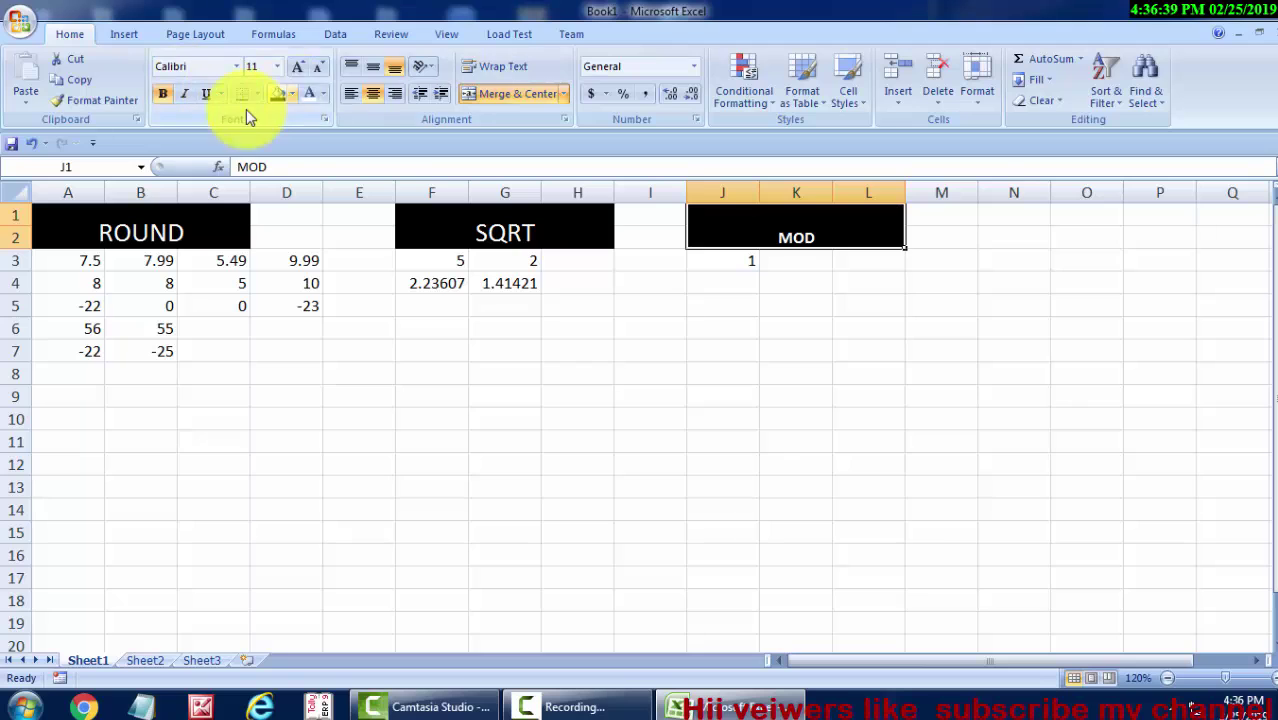
pyautogui.click(298, 68)
pyautogui.click(298, 68)
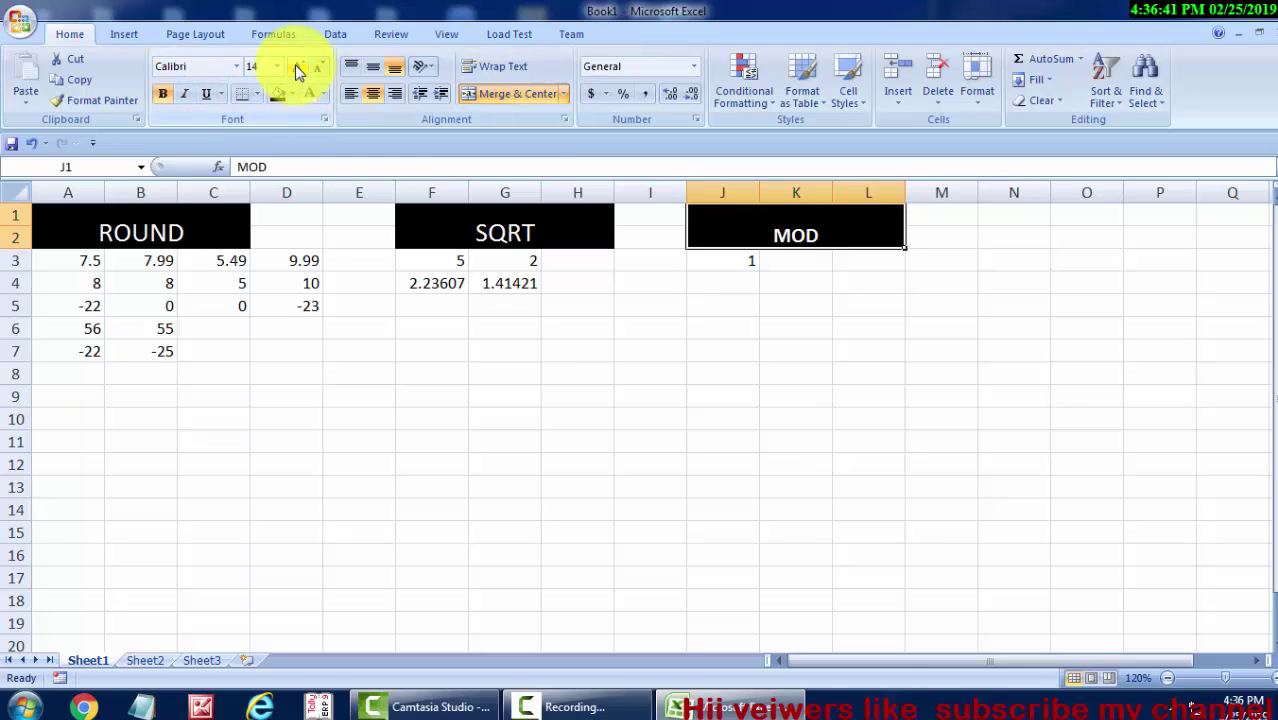
pyautogui.click(298, 68)
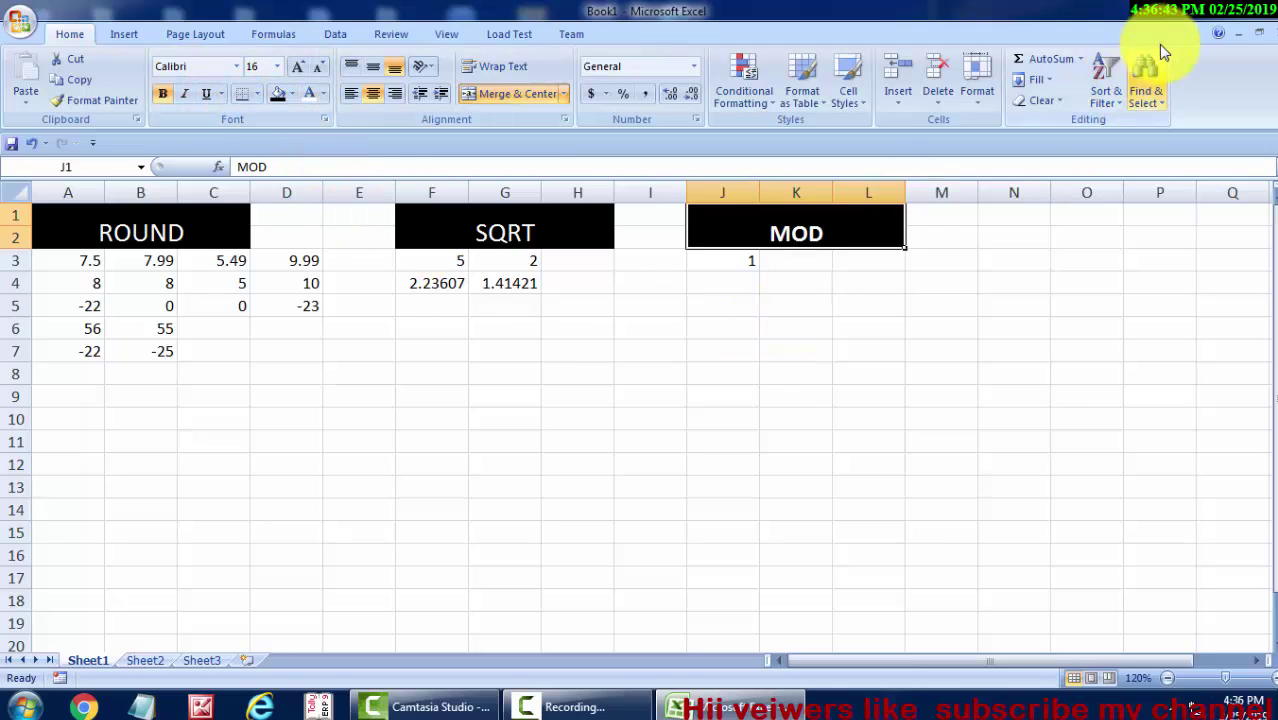
pyautogui.click(1215, 10)
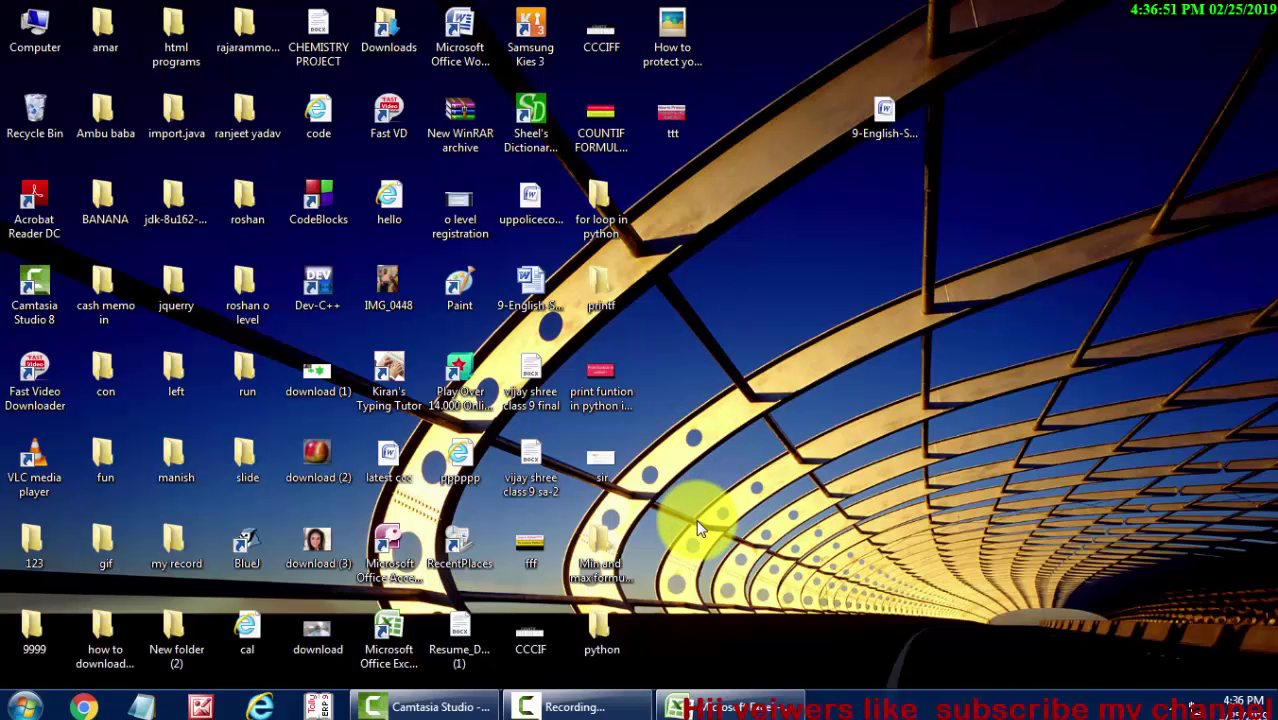
pyautogui.click(686, 704)
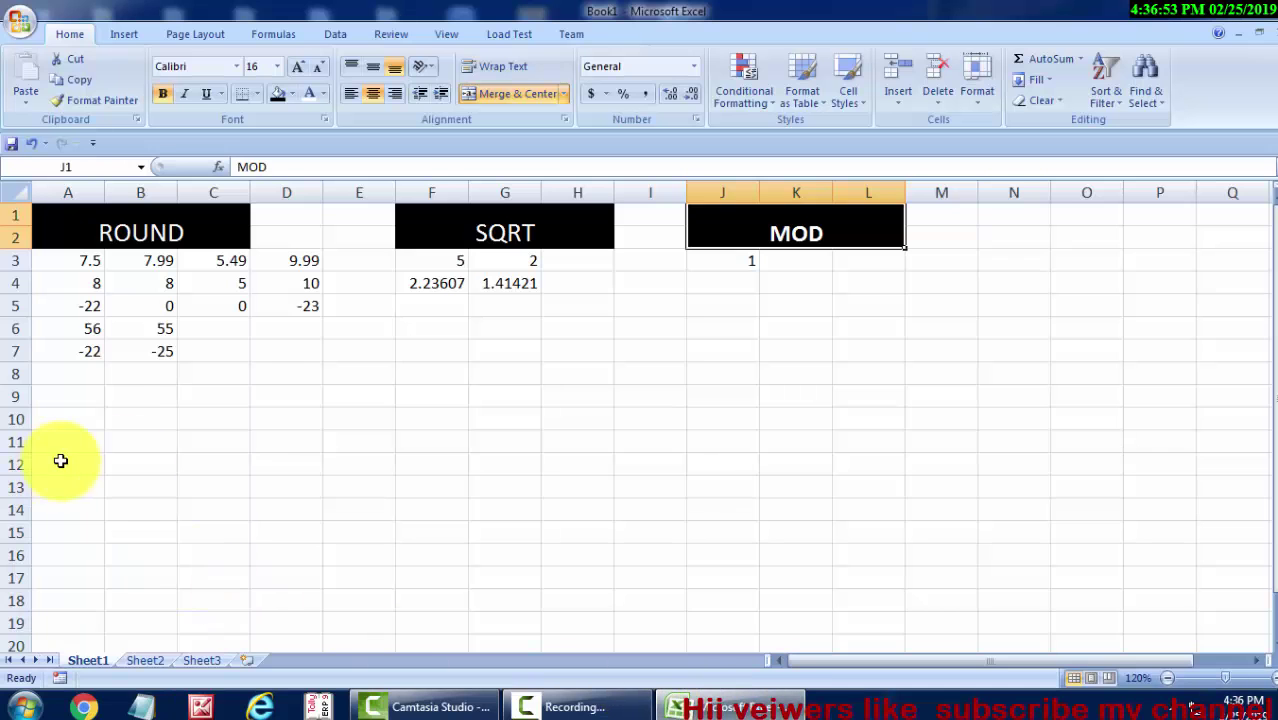